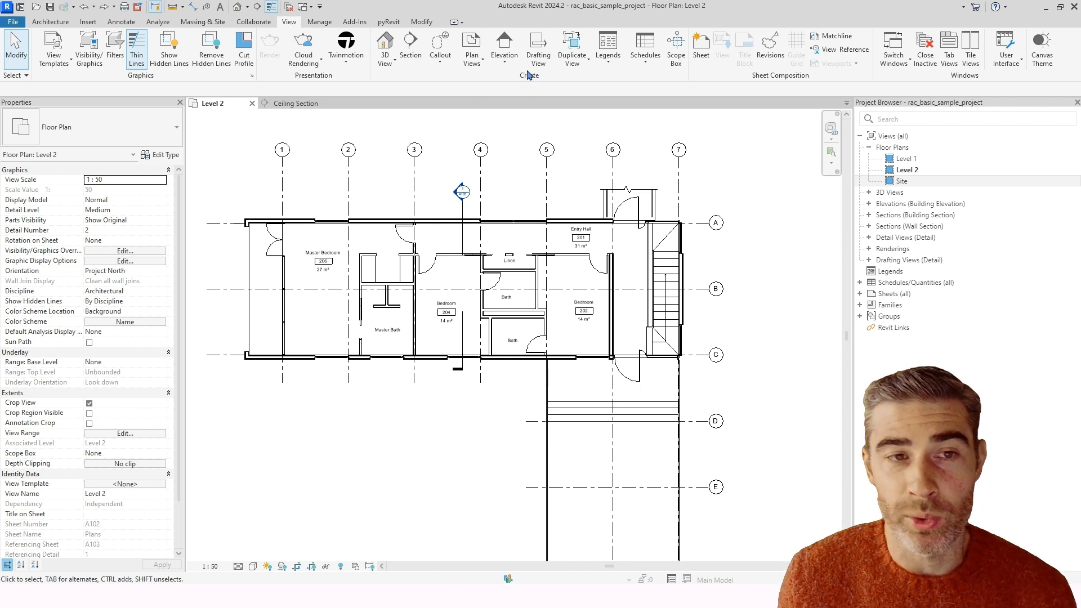
- Create a reflected ceiling plan view for Level 2 and locate it among the project's ceiling plans
left_click(483, 64)
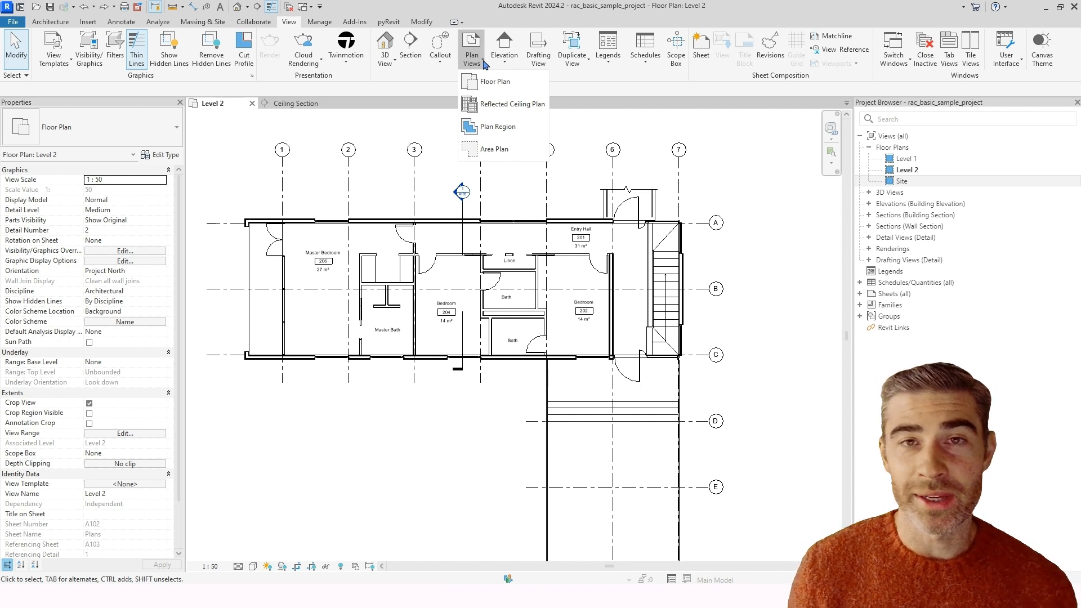
left_click(487, 110)
left_click_drag(501, 134, 494, 114)
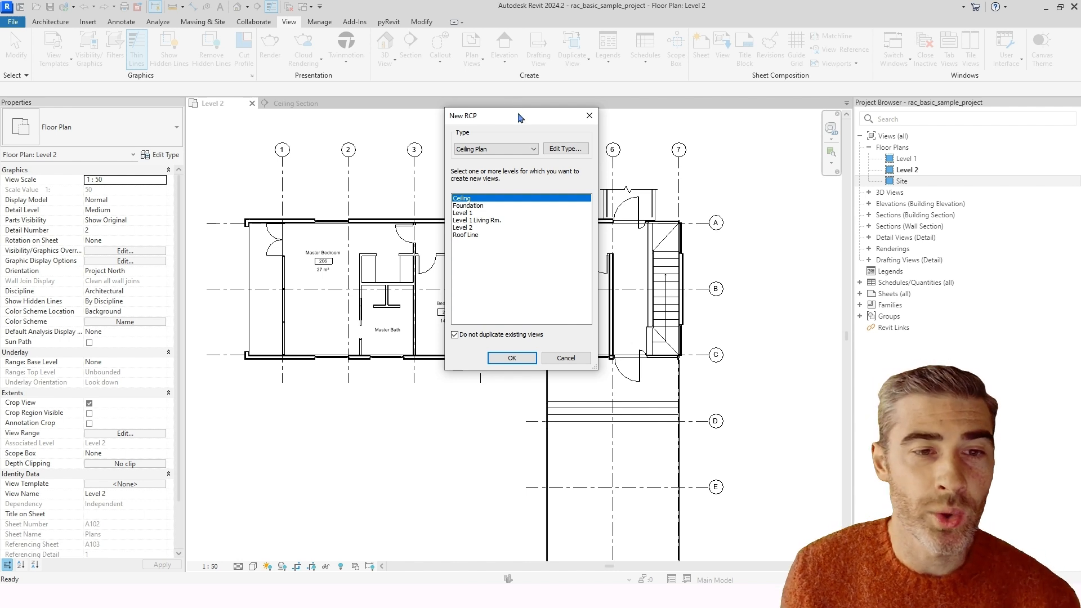
left_click(465, 228)
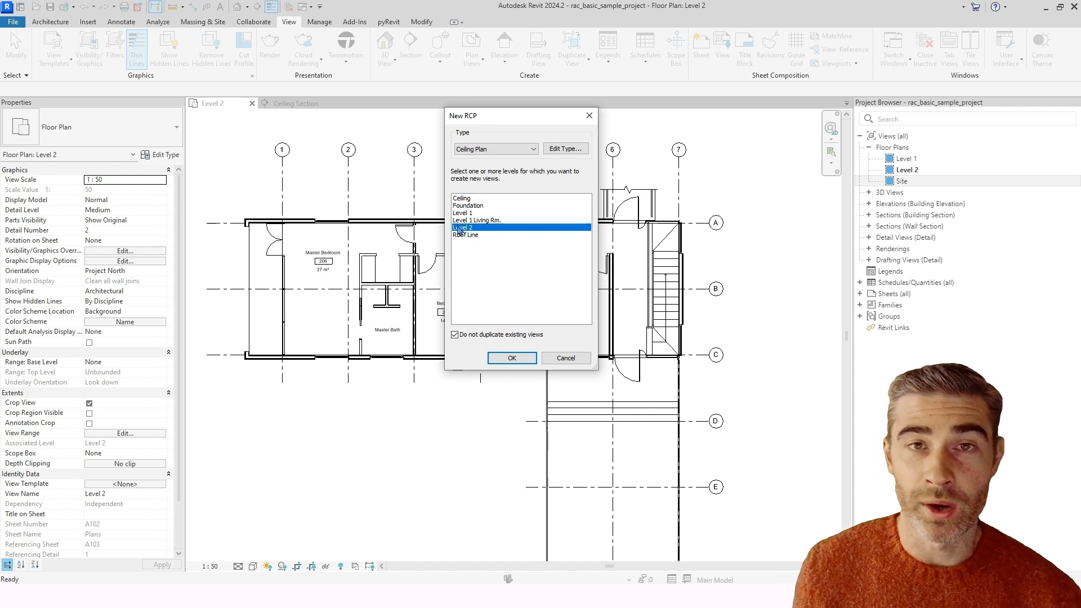
left_click(515, 358)
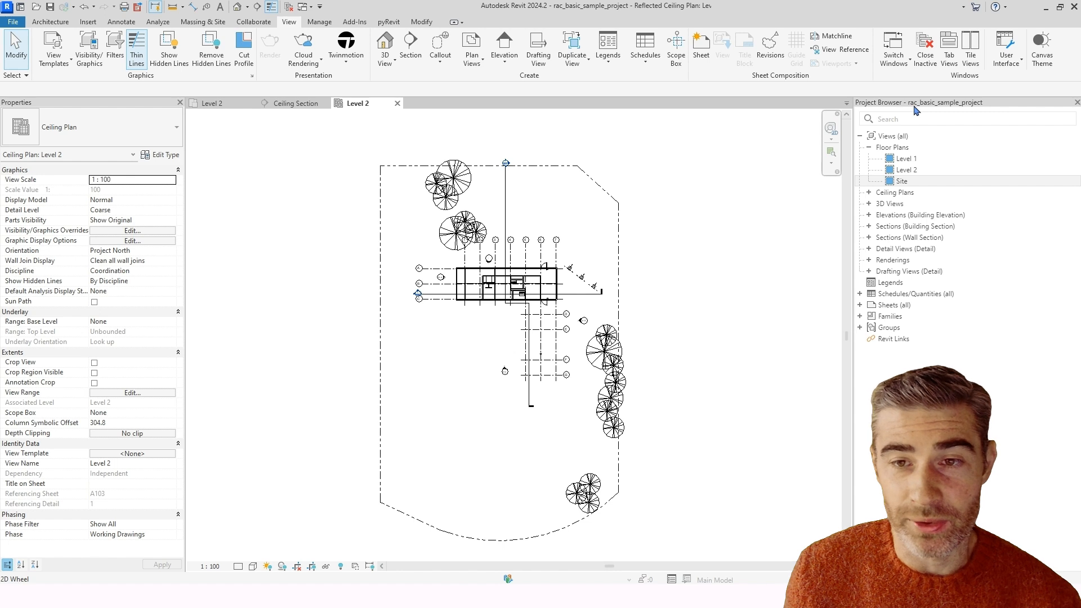
left_click(868, 193)
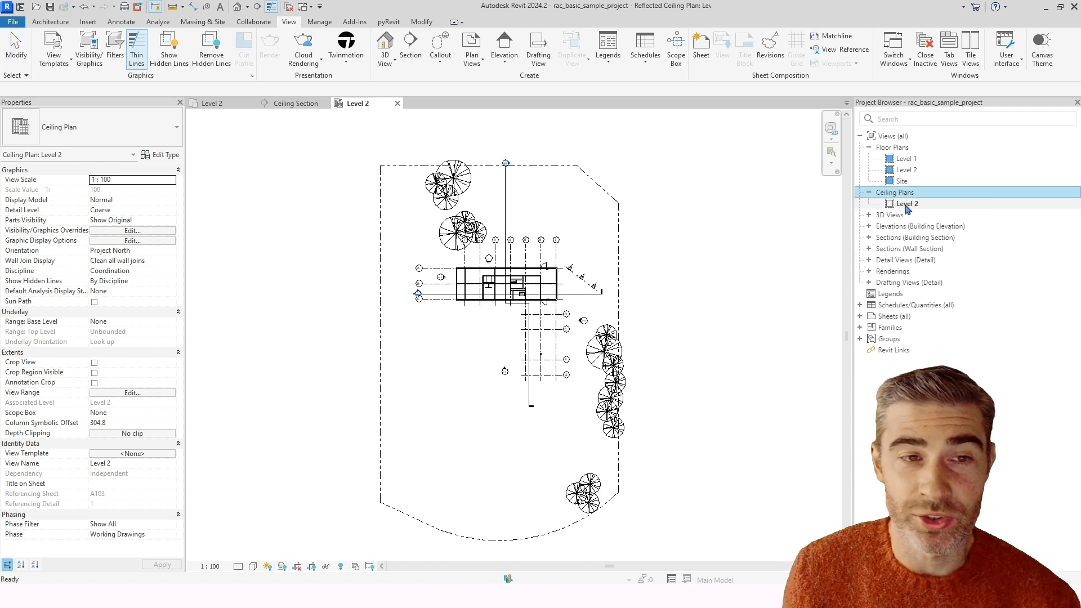
left_click(733, 237)
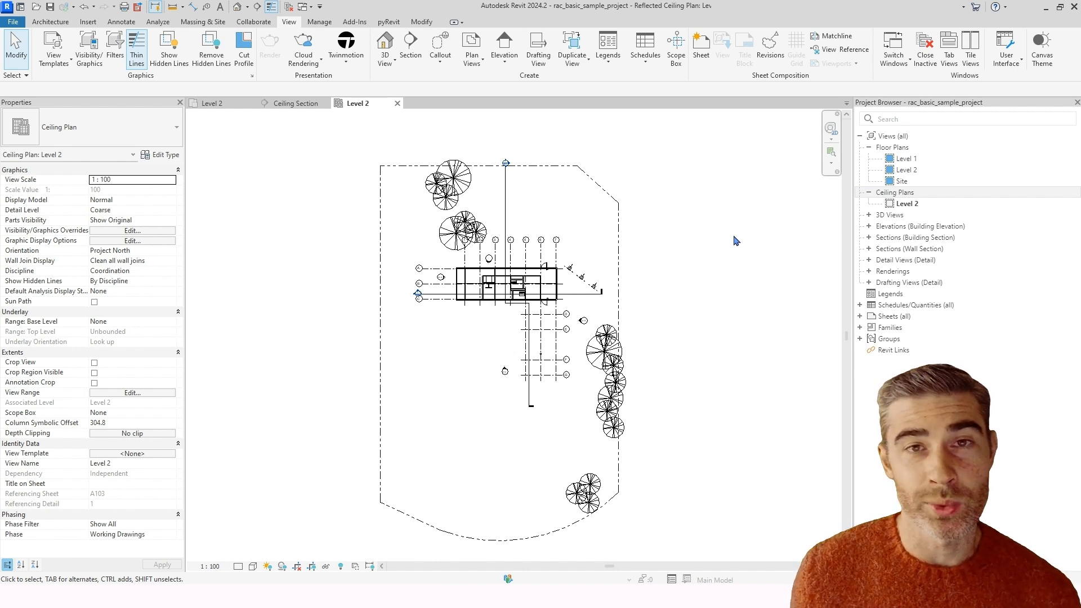
- Set the scale of the Level 2 ceiling plan to 1:50
scroll(497, 298, "up", 6)
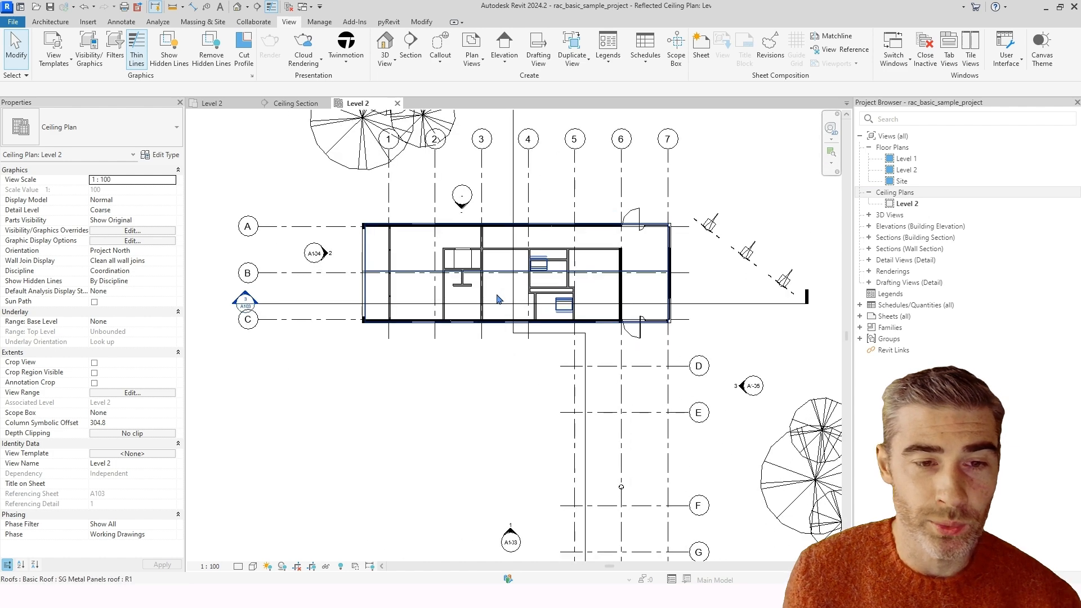
scroll(498, 299, "up", 3)
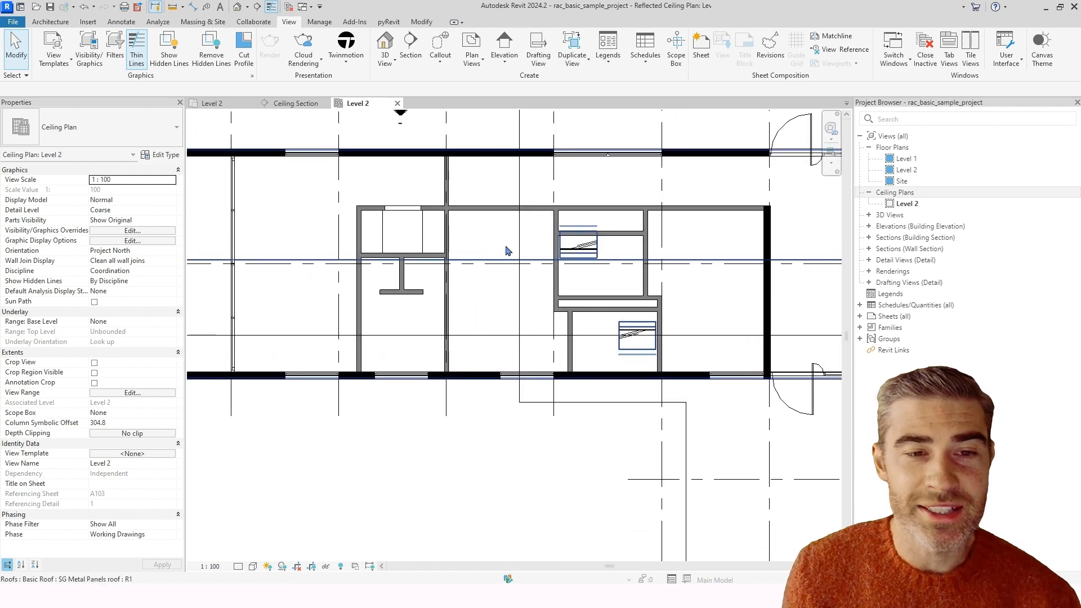
left_click(210, 566)
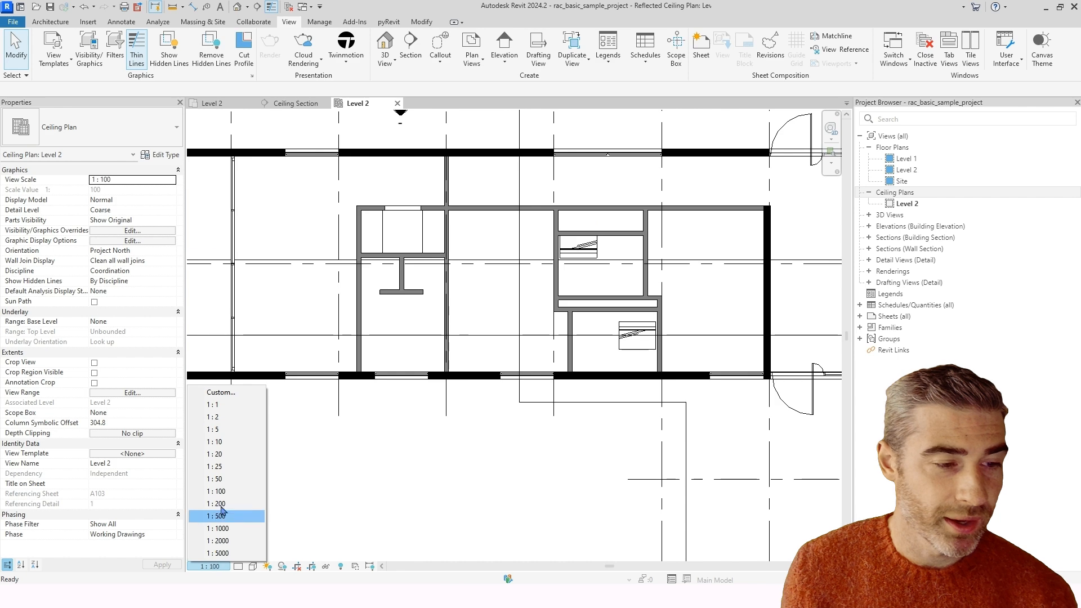
left_click(230, 477)
scroll(419, 290, "down", 4)
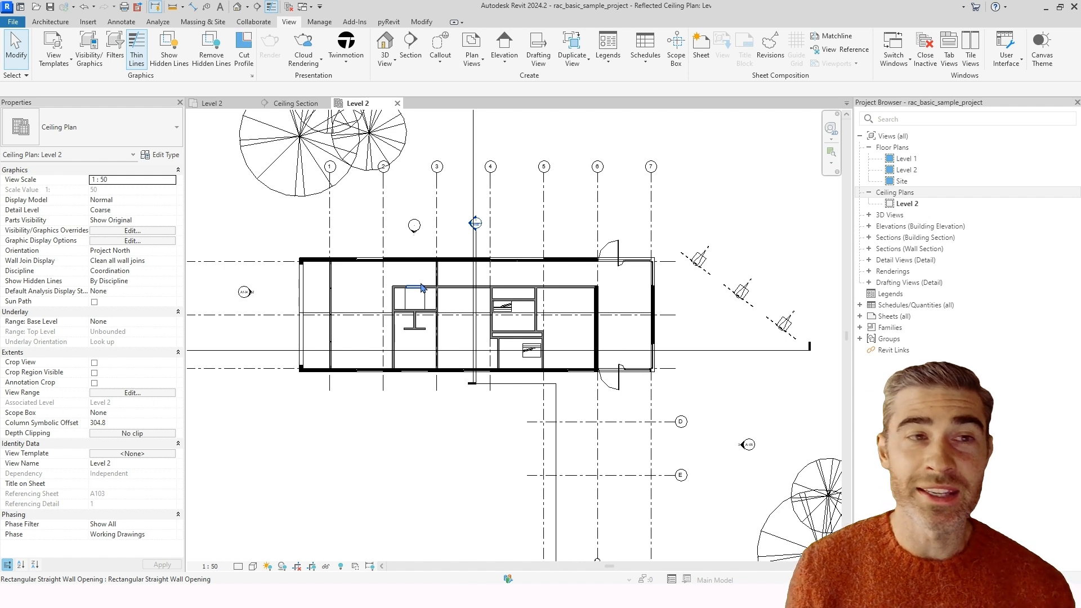
- Start the Ceiling command with the compound ceiling type 3000 x 3000mm Grid
left_click(57, 25)
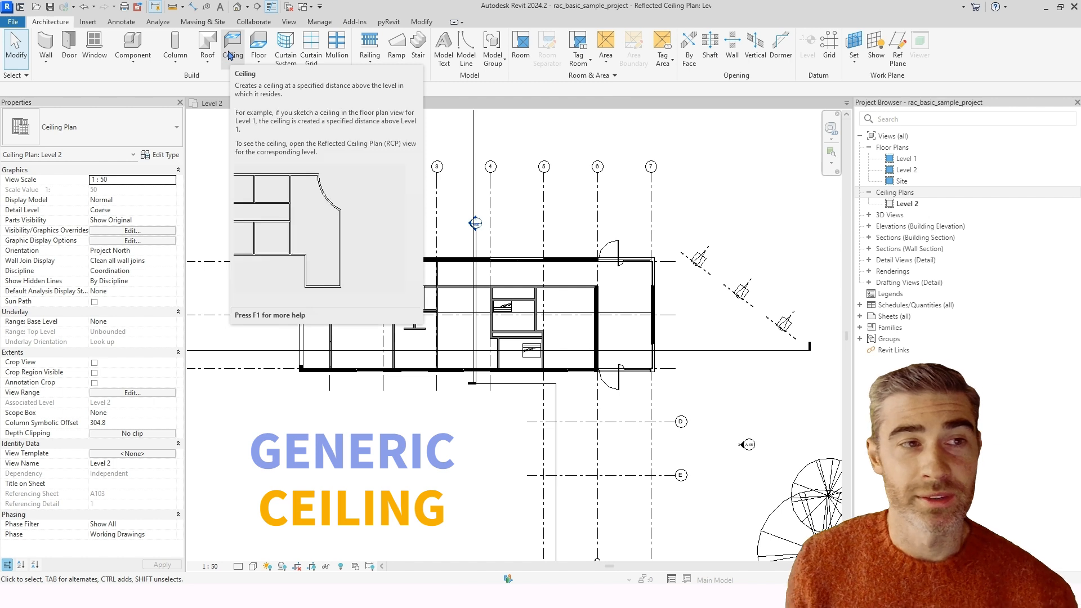
left_click(232, 53)
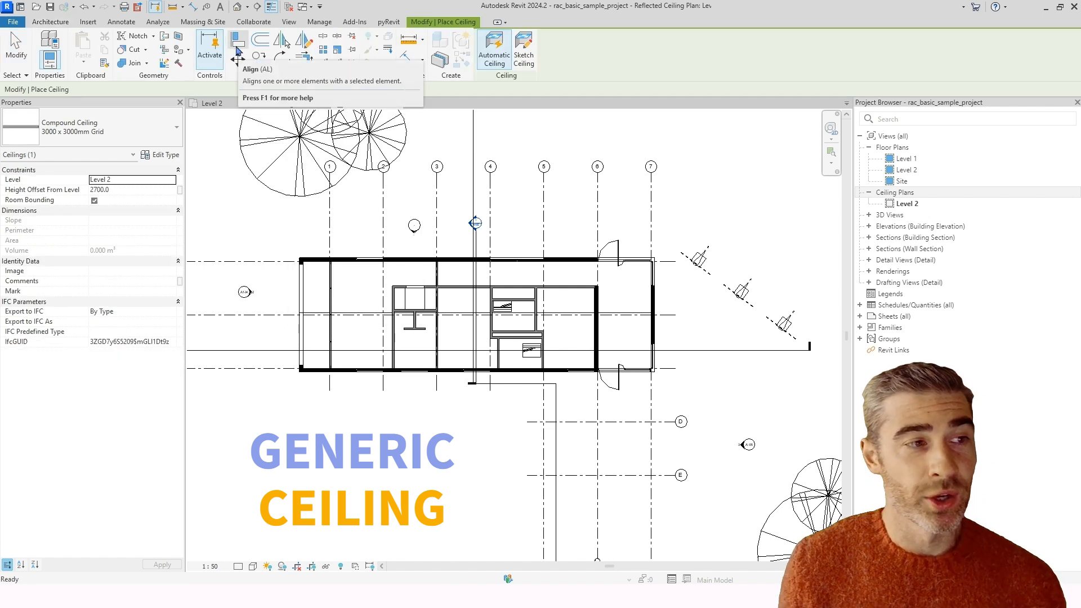
left_click(140, 127)
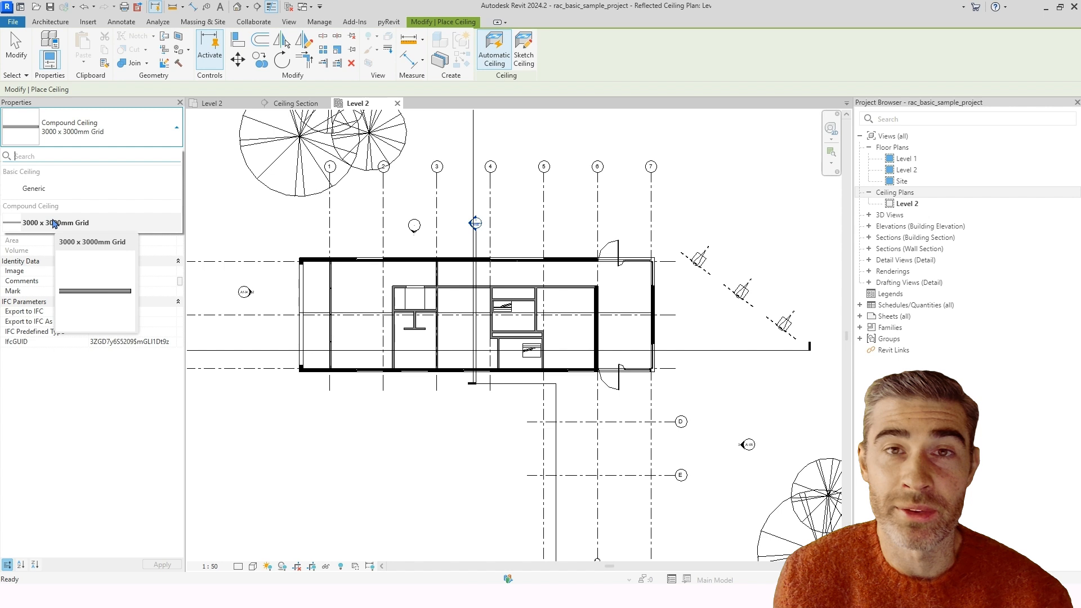
left_click(54, 223)
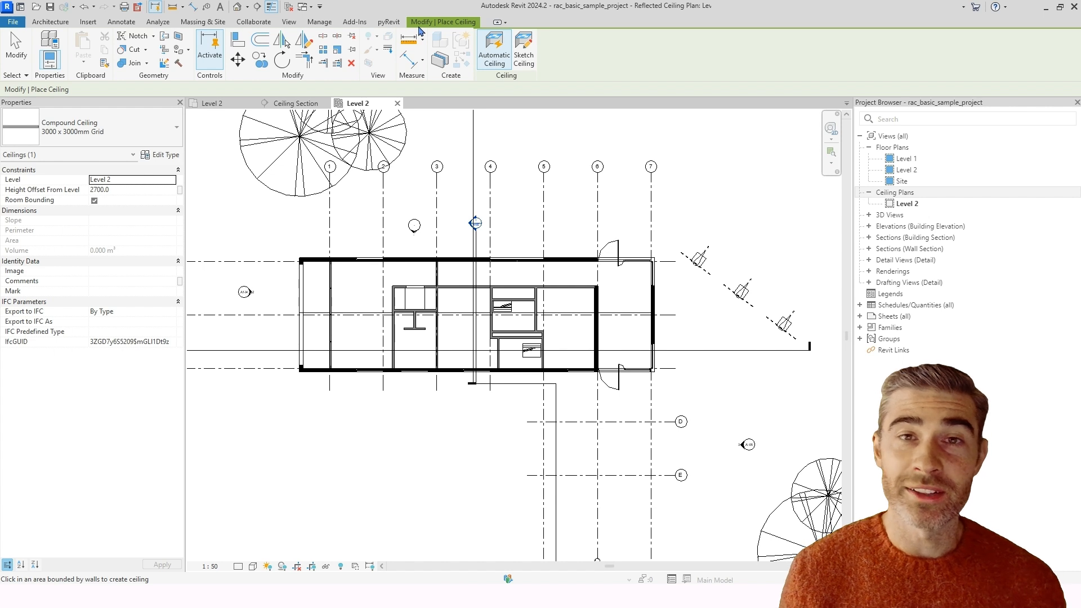
- Place an automatic ceiling in the middle bedroom beside grid 3, on Level 2 with a height offset of 2200
scroll(389, 276, "up", 3)
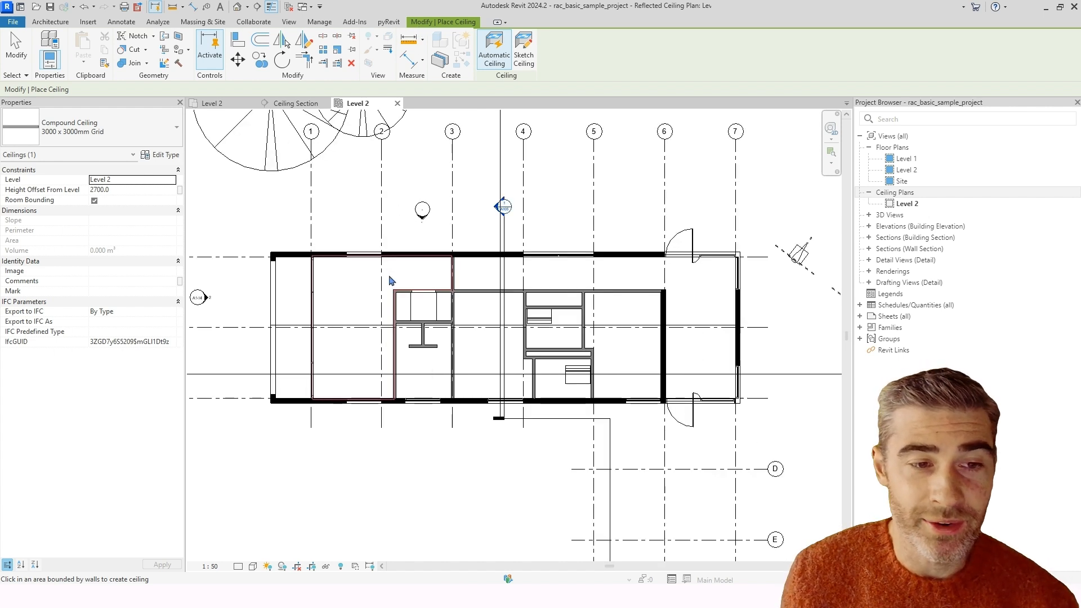
scroll(375, 335, "up", 2)
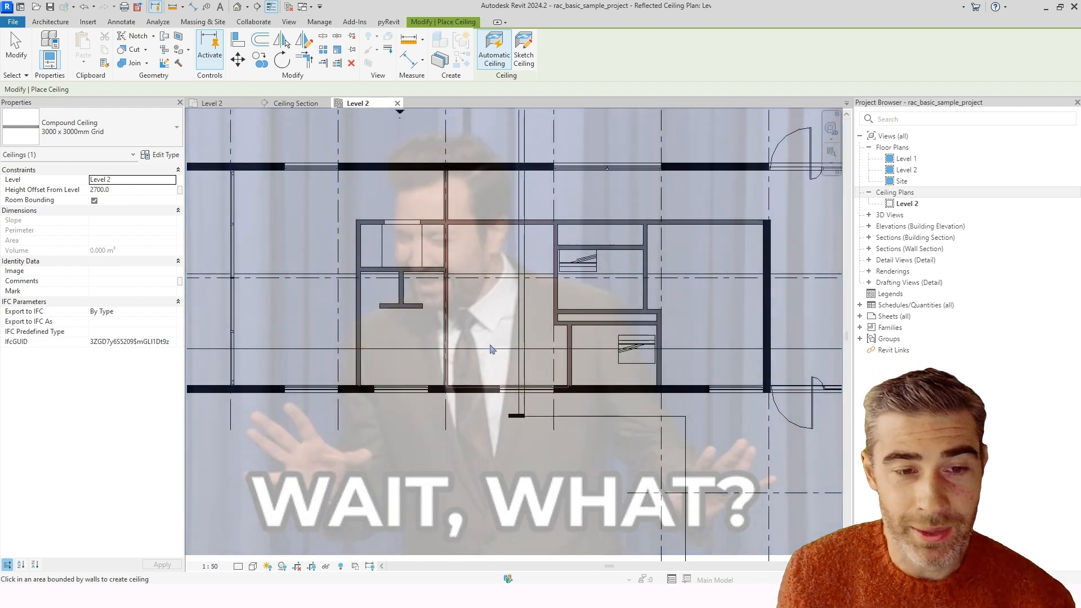
middle_click_drag(497, 354, 466, 365)
scroll(459, 335, "up", 2)
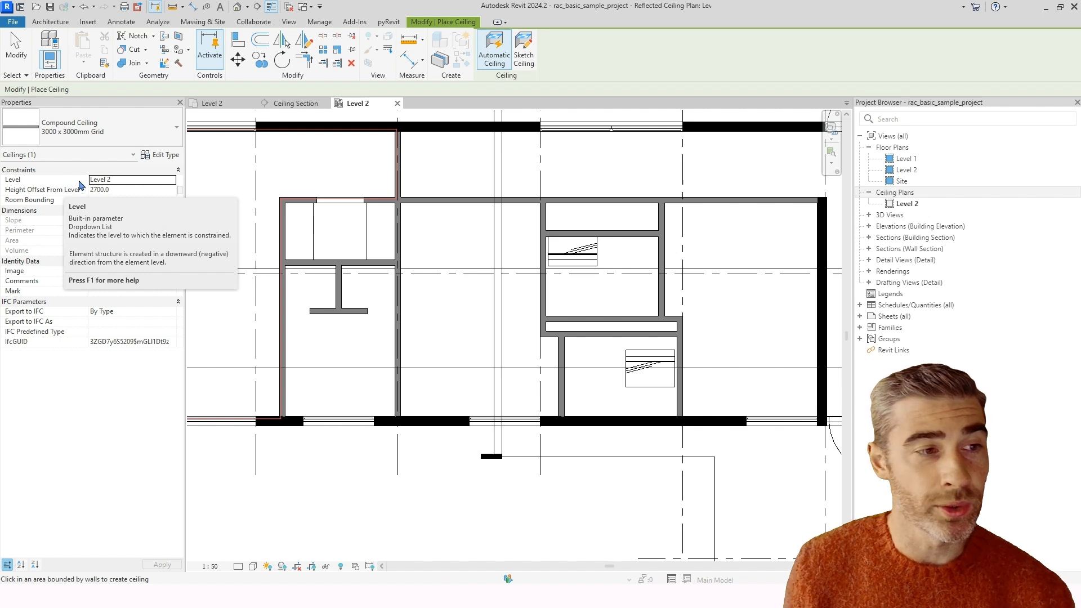
left_click(170, 181)
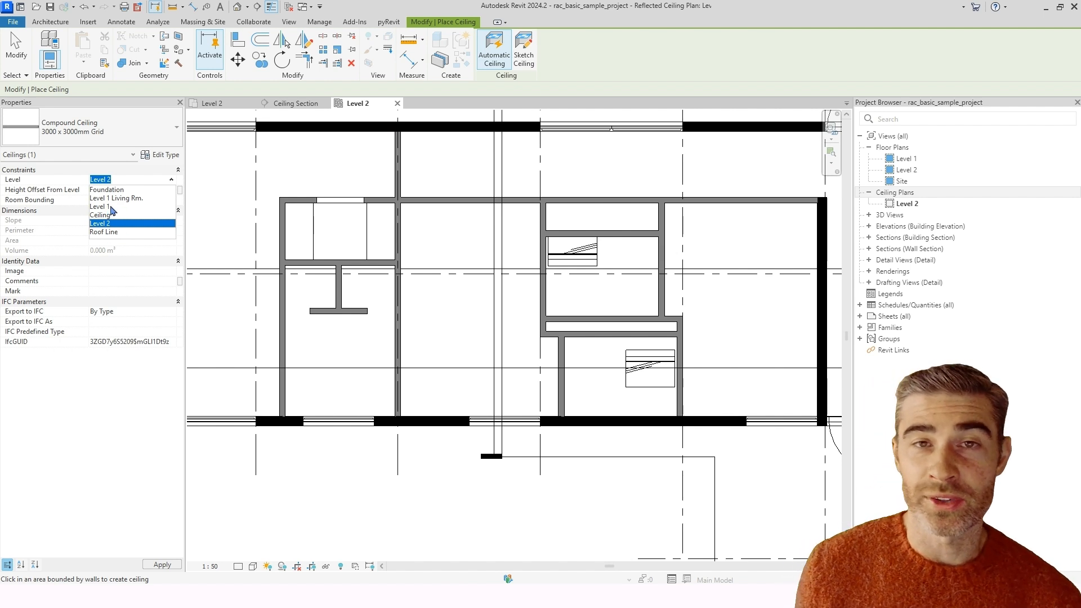
left_click(113, 172)
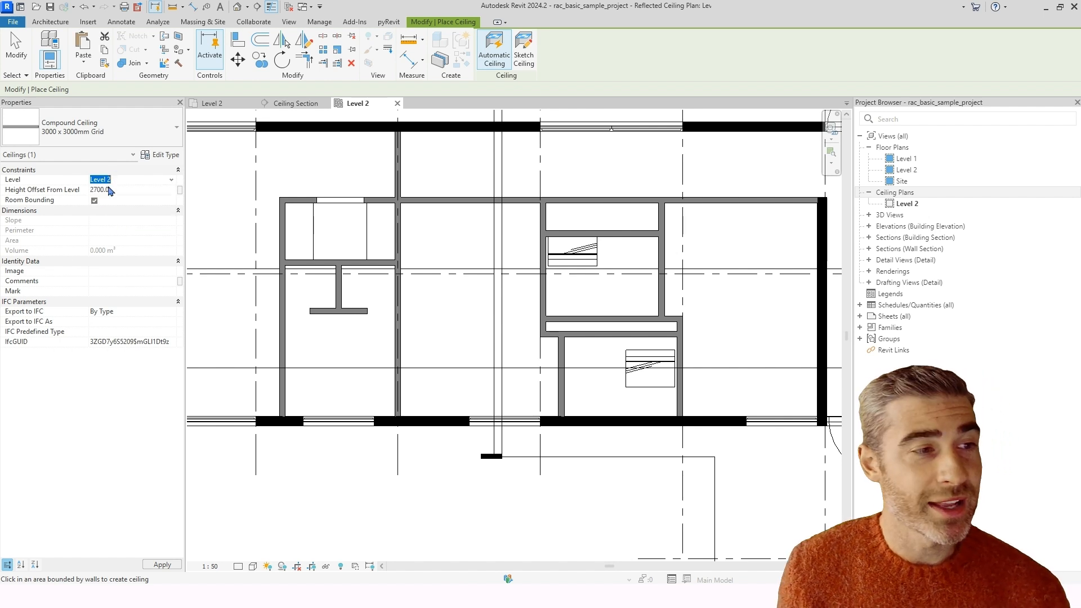
left_click(120, 190)
left_click(123, 189)
left_click_drag(123, 190, 78, 190)
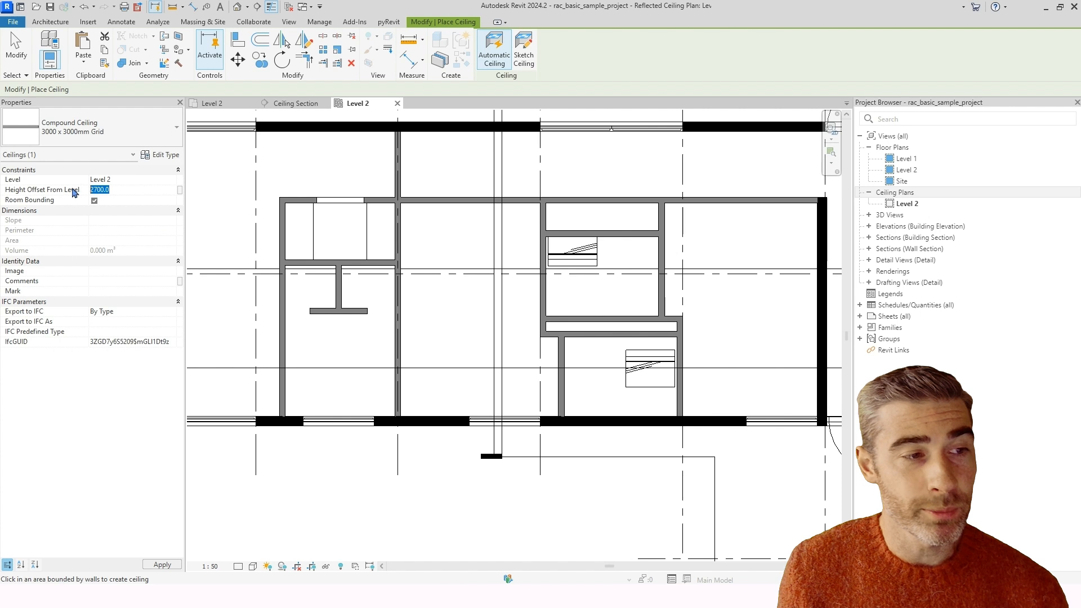
type("2200")
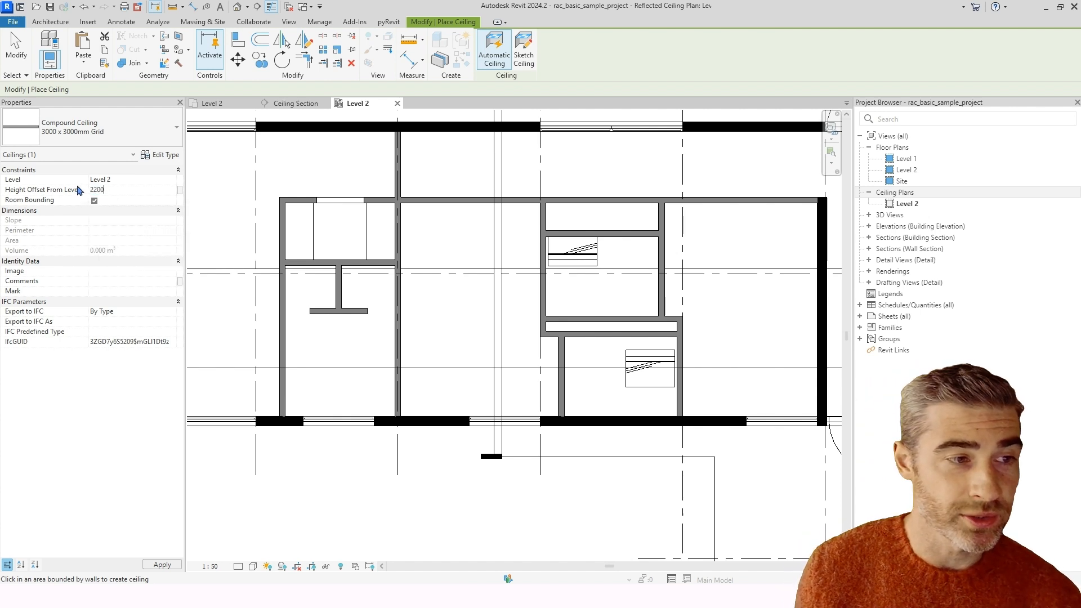
middle_click_drag(499, 268, 489, 264)
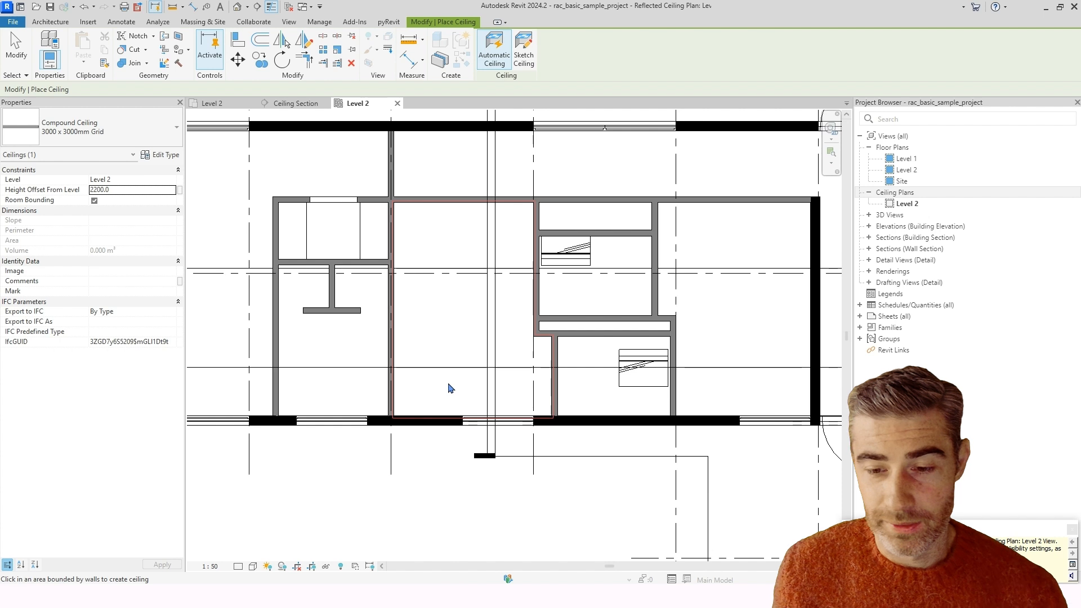
key("Escape")
key("Escape")
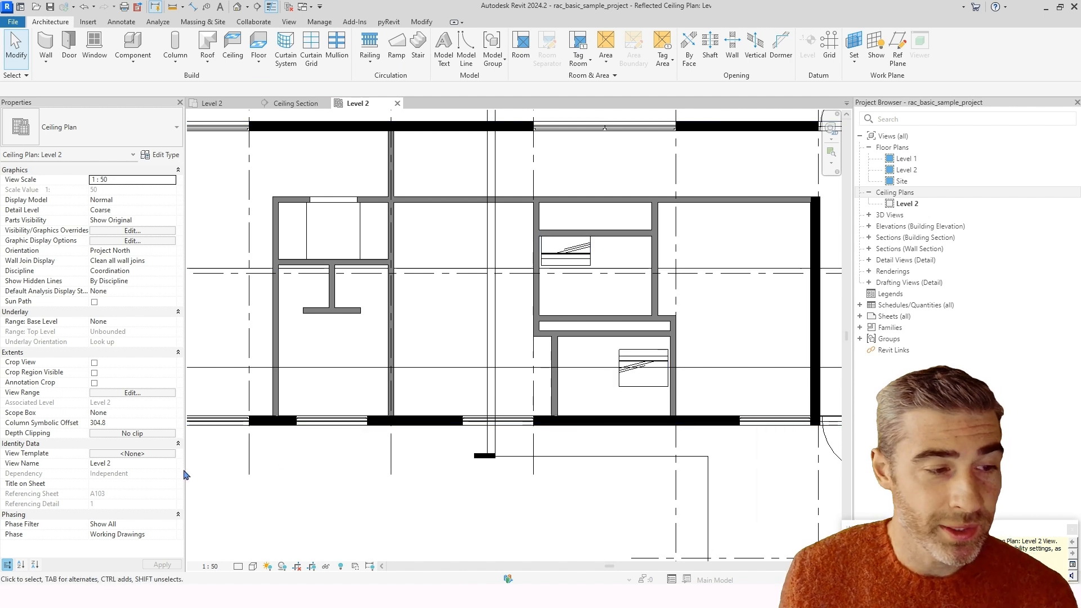
- Set the cut plane offset in the ceiling plan's view range to 1700
left_click(131, 392)
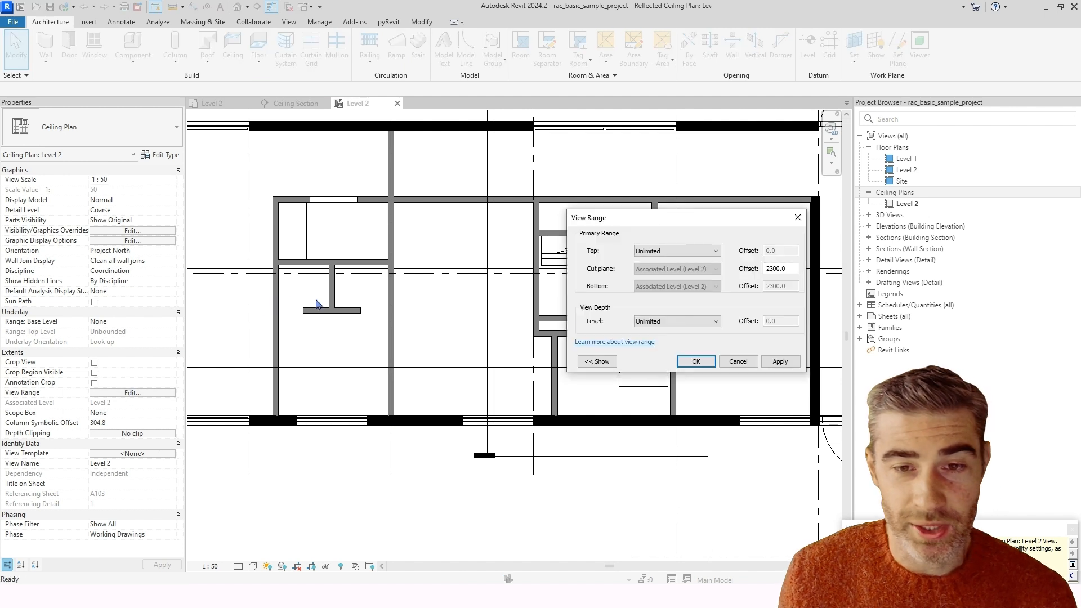
left_click(785, 269)
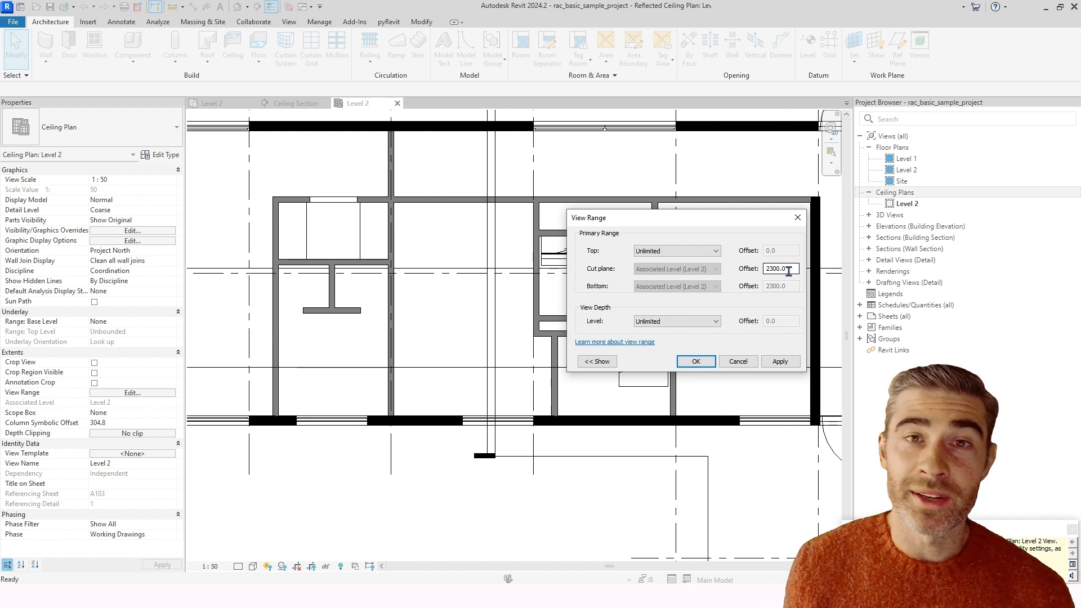
left_click_drag(710, 223, 687, 221)
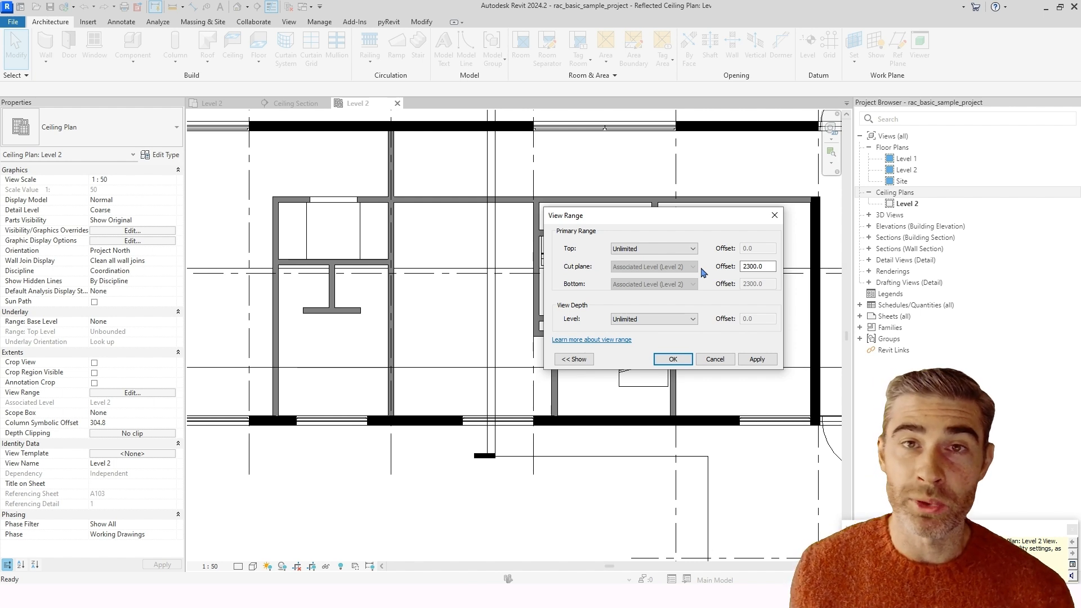
double_click(769, 266)
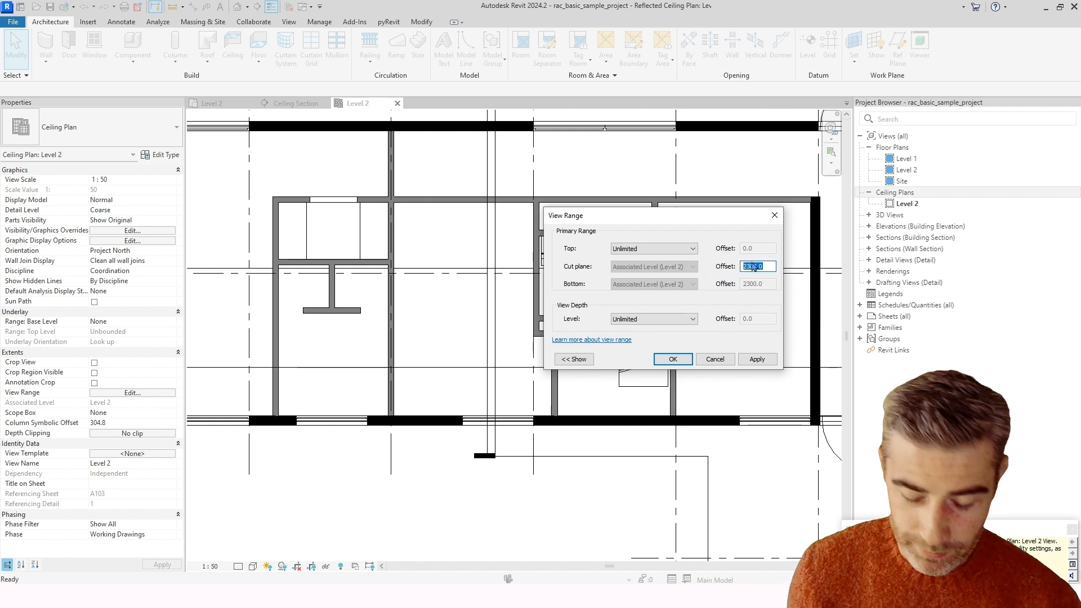
type("1700")
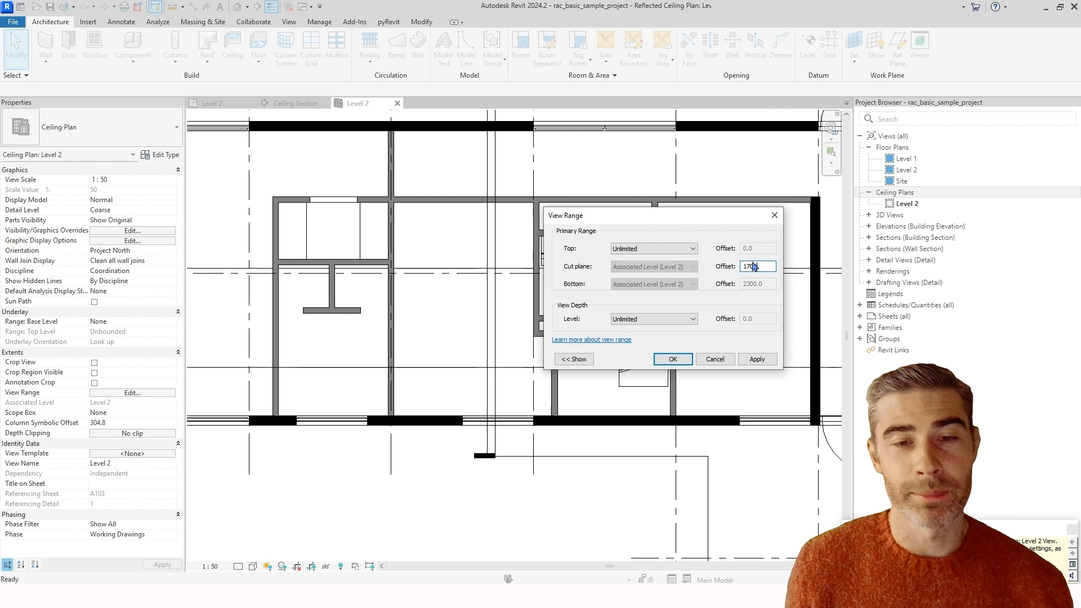
left_click(674, 360)
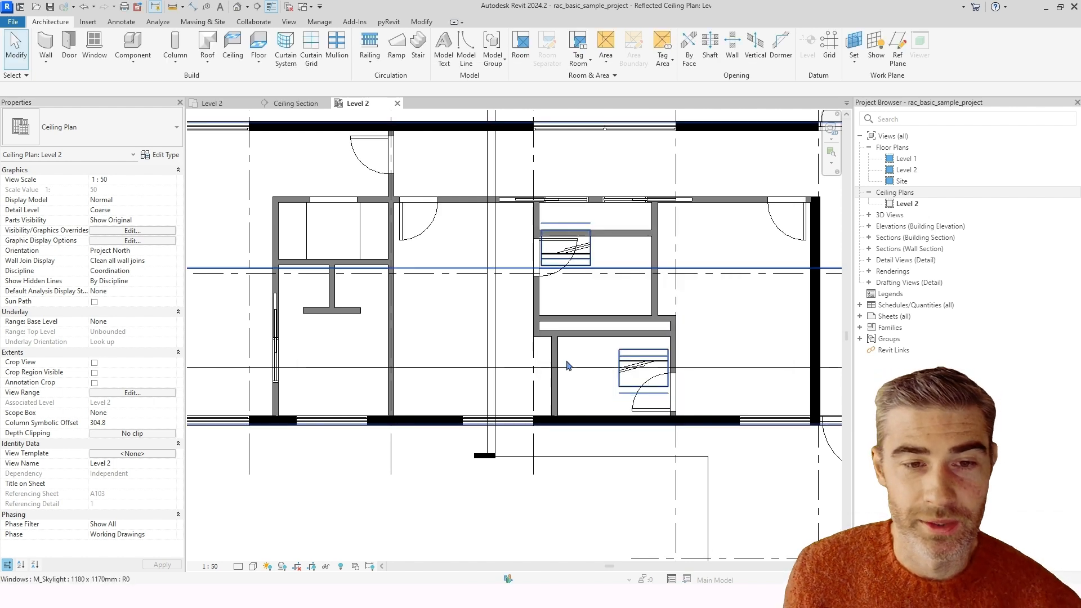
- Select the bedroom ceiling and examine its position in the Ceiling Section view
left_click(453, 335)
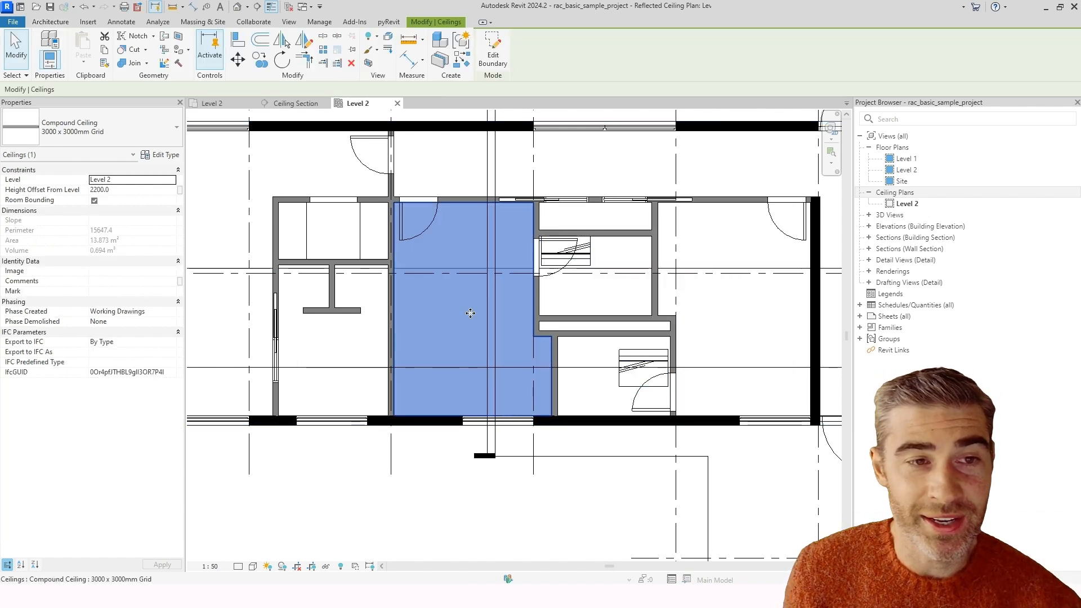
left_click(304, 104)
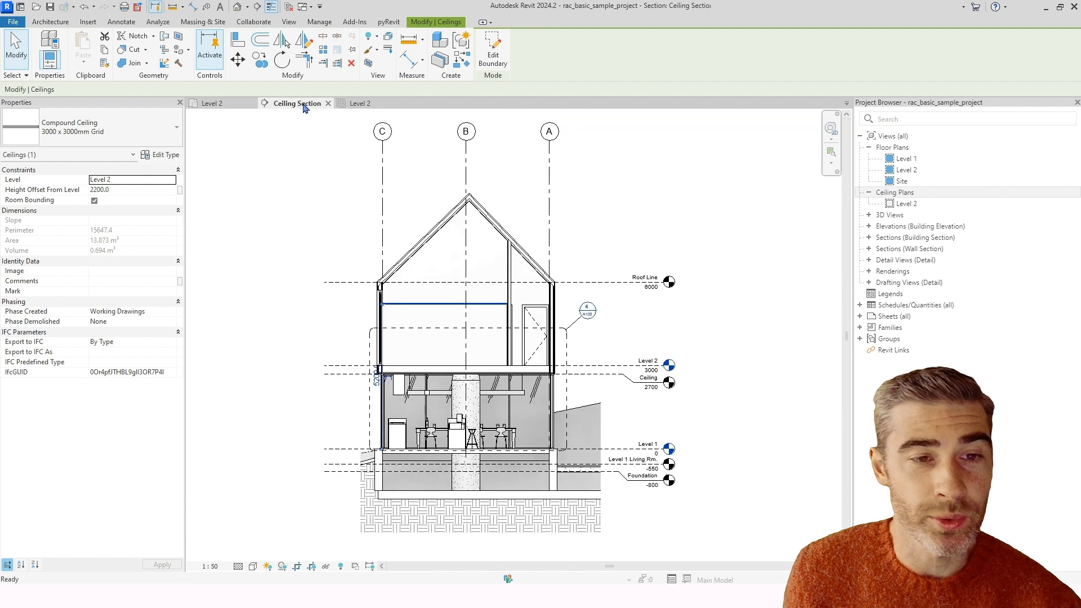
scroll(408, 275, "up", 5)
scroll(450, 287, "down", 3)
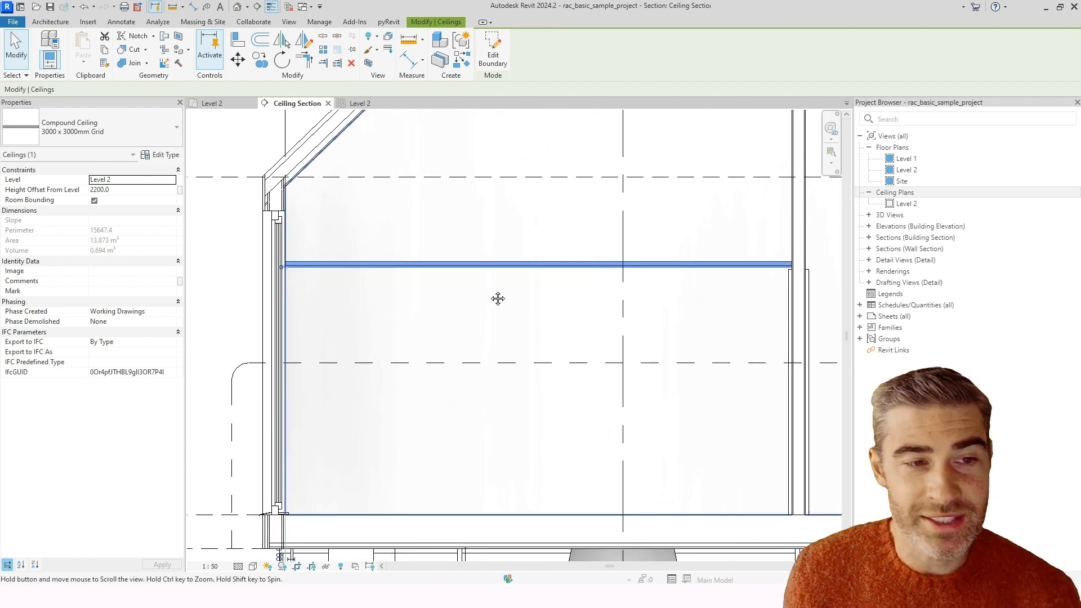
key("Escape")
scroll(506, 287, "down", 3)
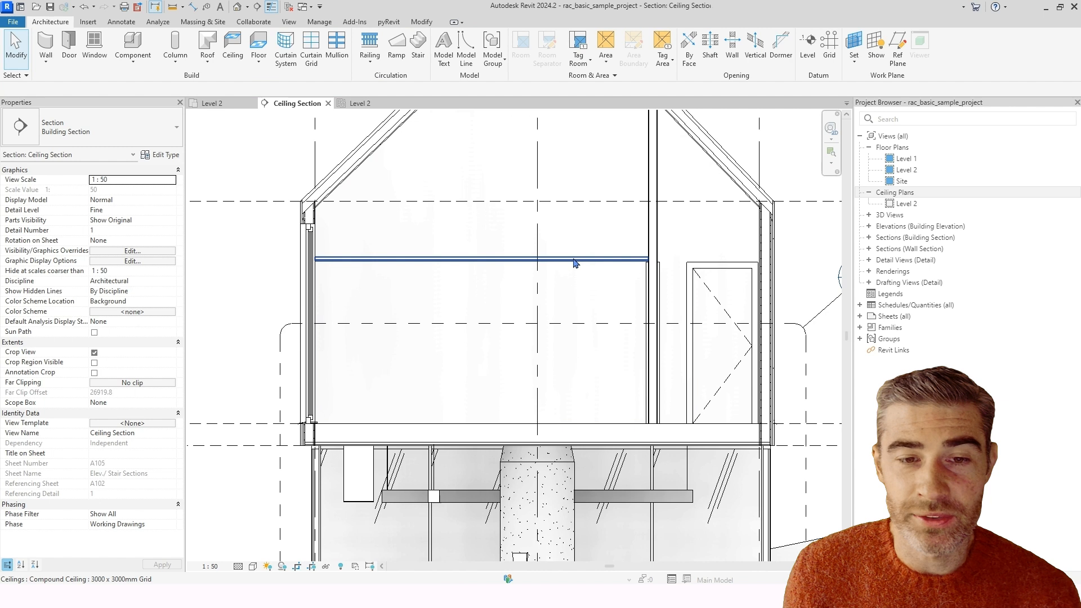
- Set the bedroom ceiling's height offset from Level 2 to 2400 in the section view
left_click(573, 260)
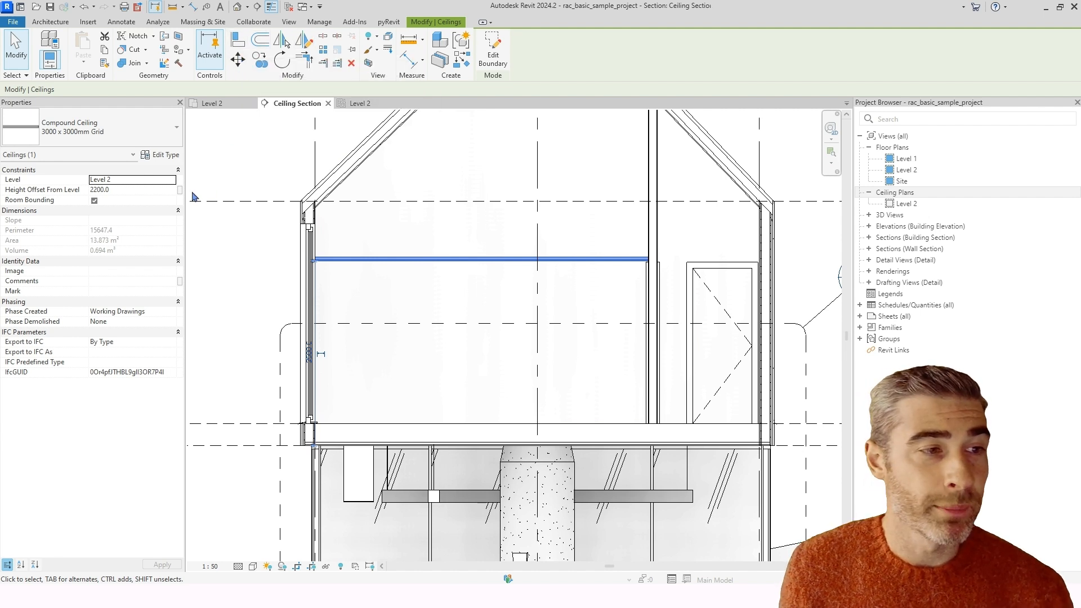
left_click(125, 190)
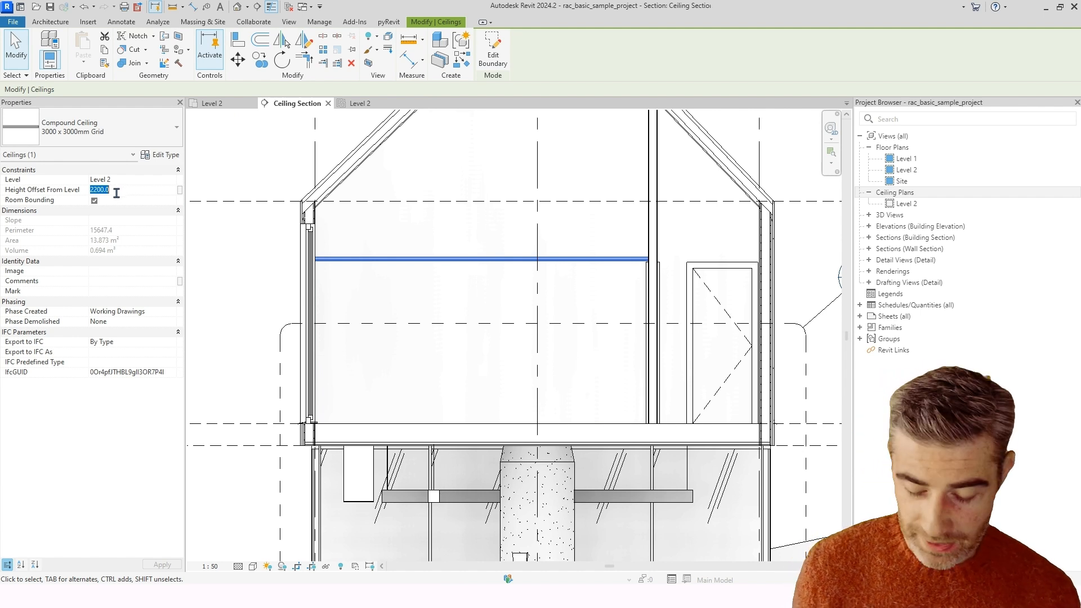
type("2")
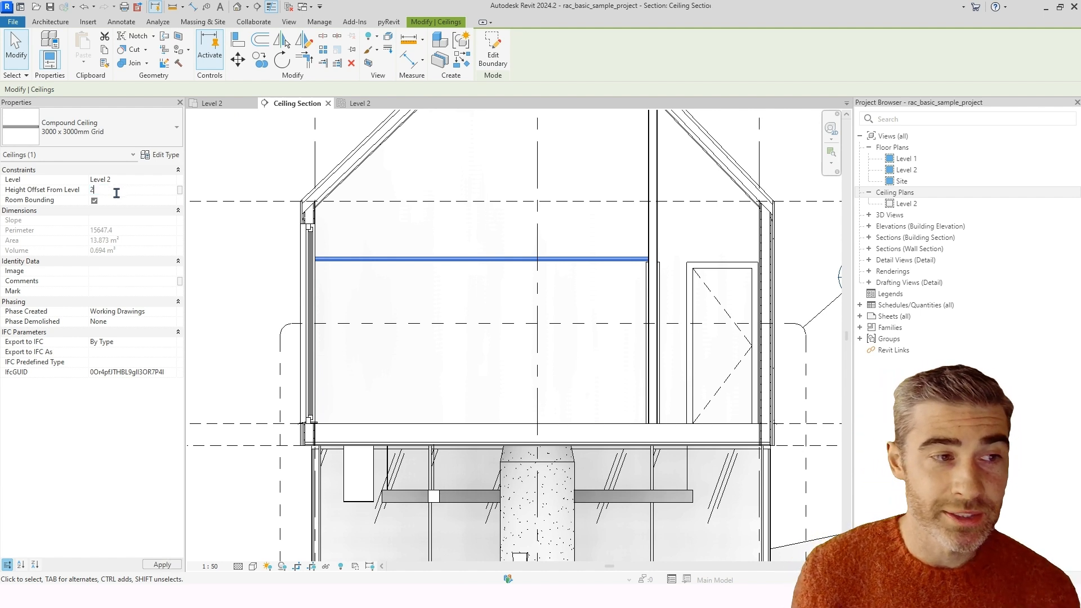
type("400")
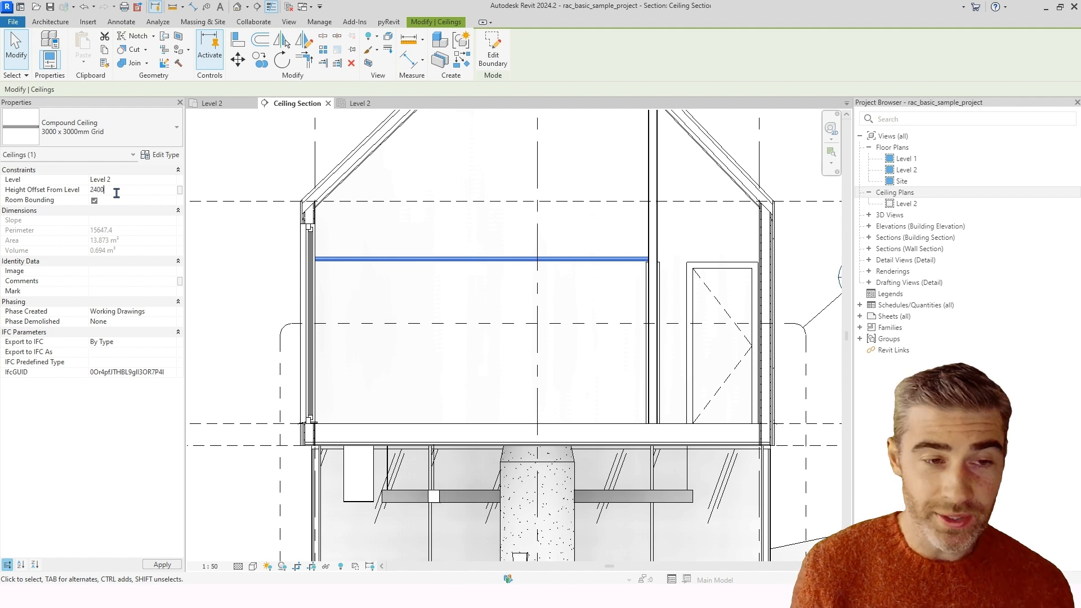
key("Return")
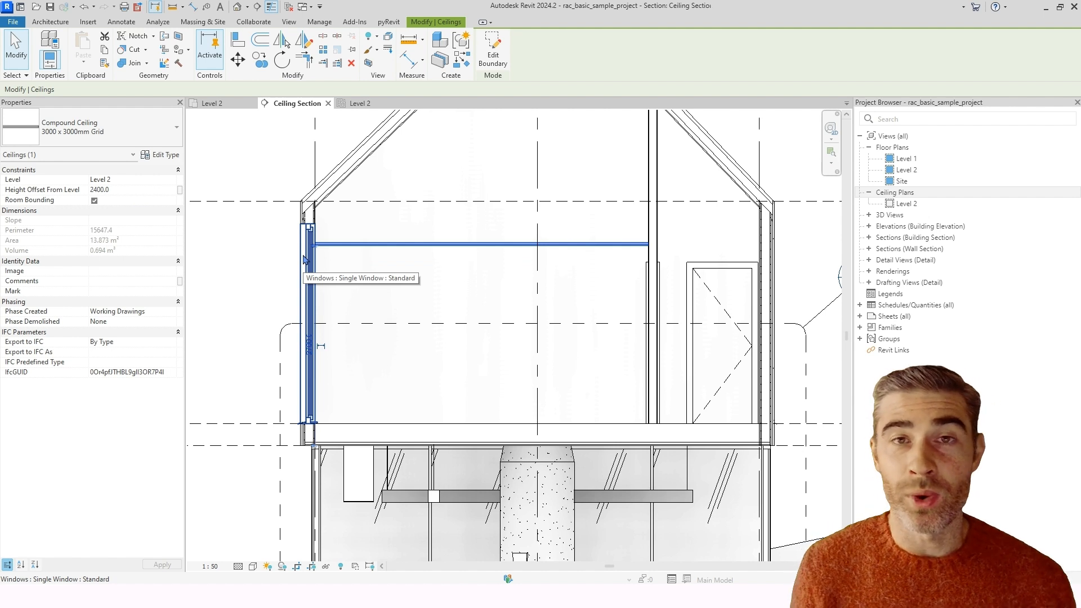
- Align the underside of the bedroom ceiling with the head of the window in the exterior wall
scroll(292, 252, "up", 5)
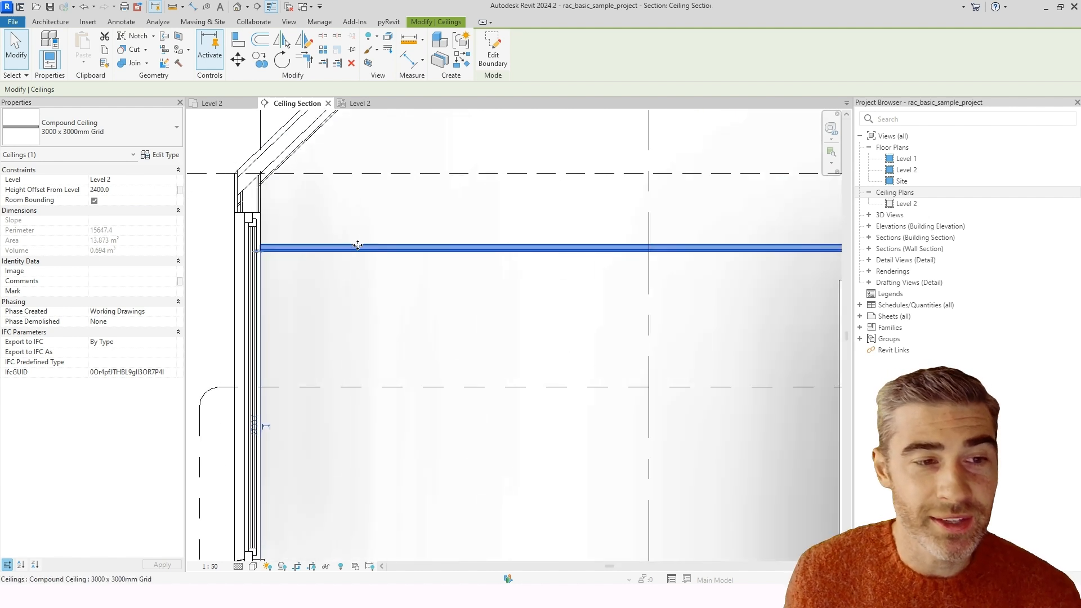
scroll(283, 245, "up", 1)
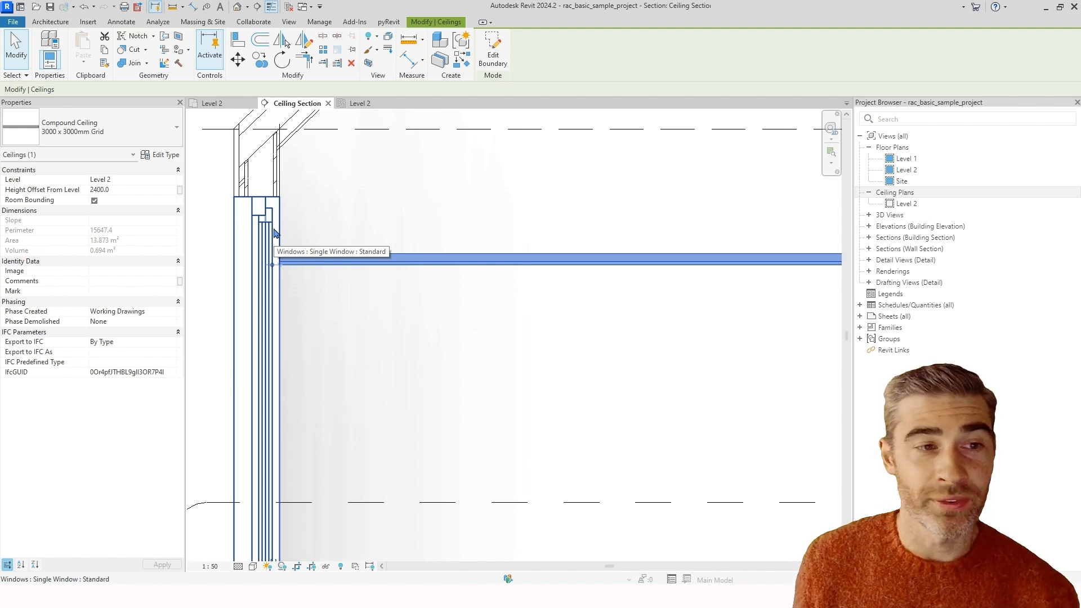
left_click(238, 44)
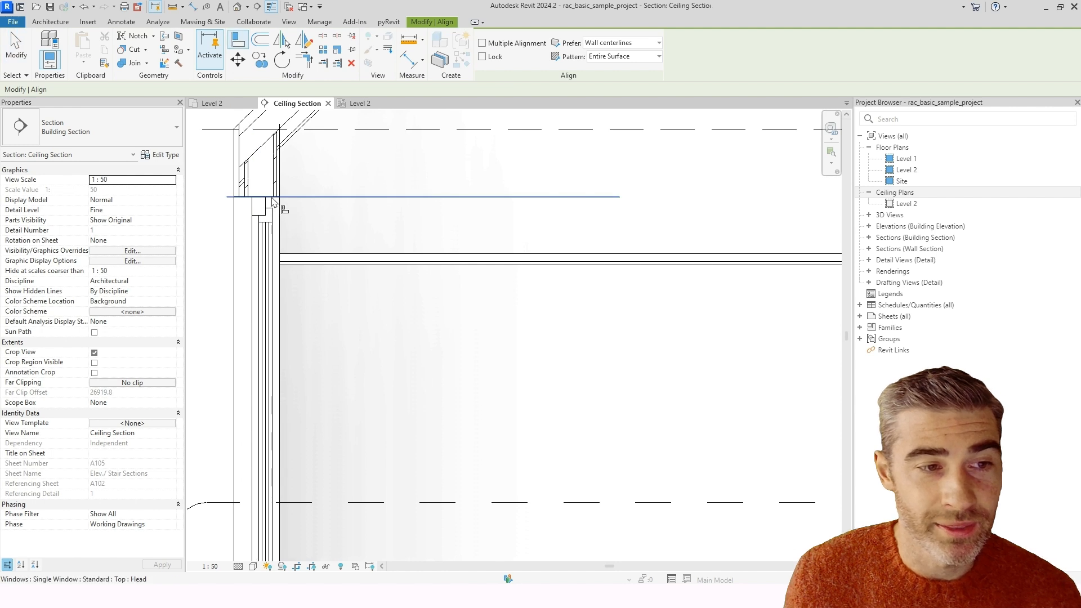
left_click(273, 198)
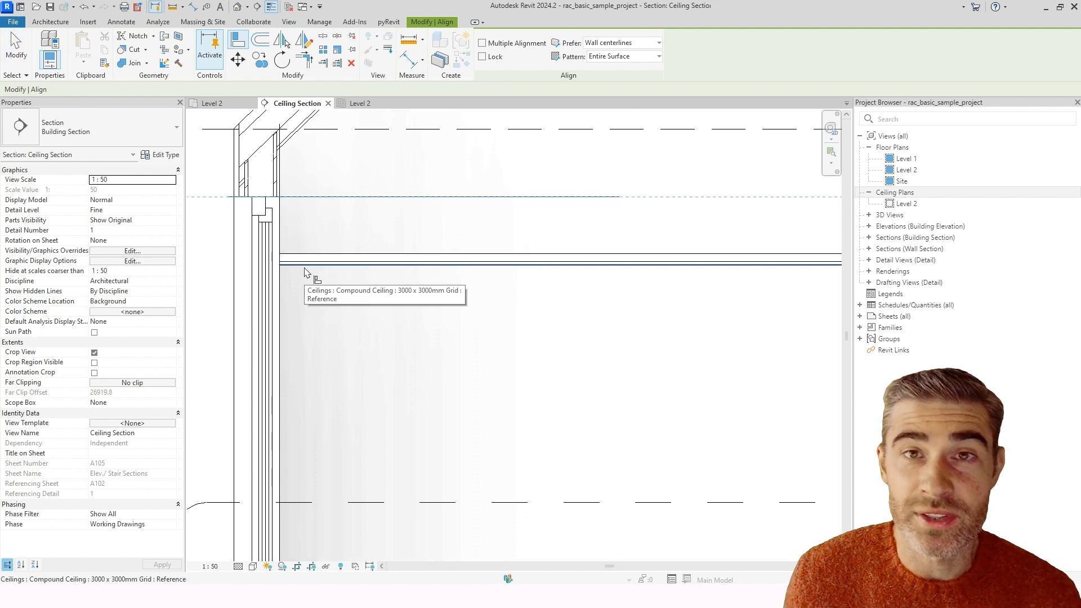
left_click(304, 269)
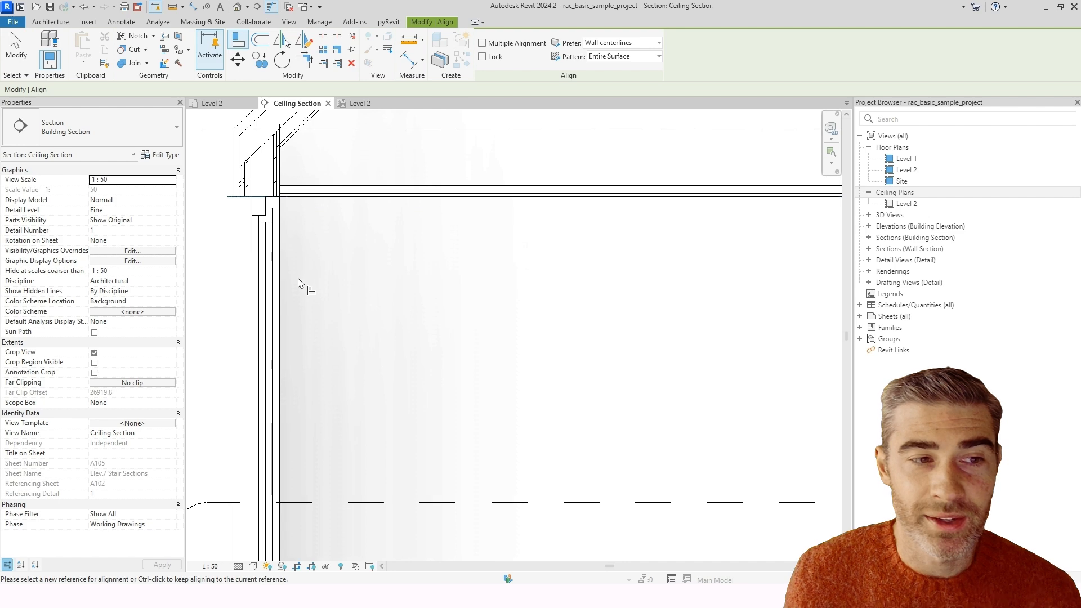
scroll(302, 267, "down", 3)
key("Escape")
key("Escape")
left_click(358, 248)
key("Escape")
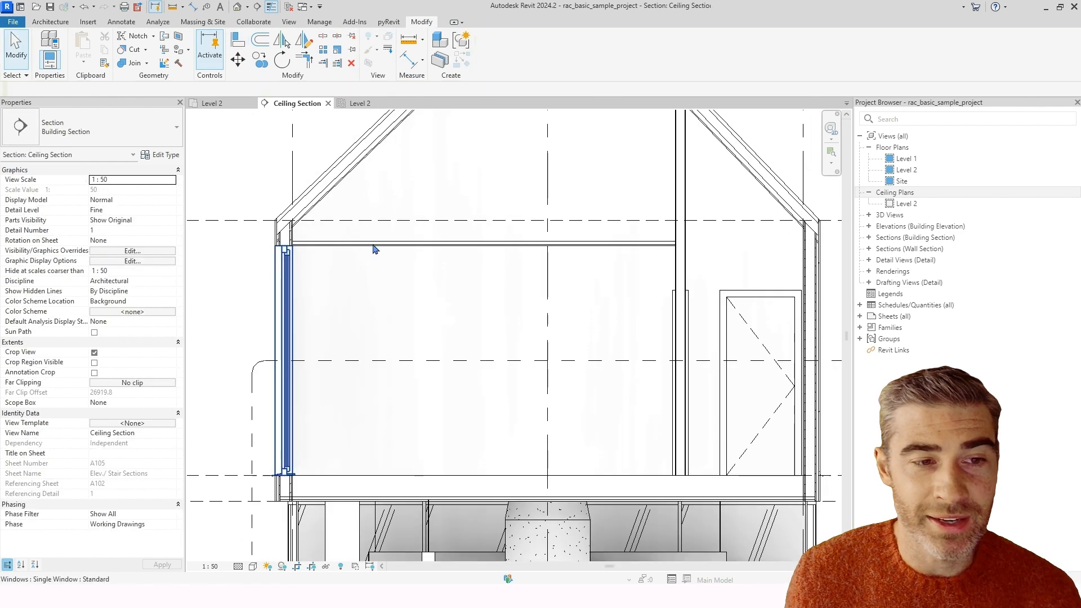
- Select the aligned ceiling in the section and check its height offset from Level 2
middle_click_drag(474, 247, 458, 256)
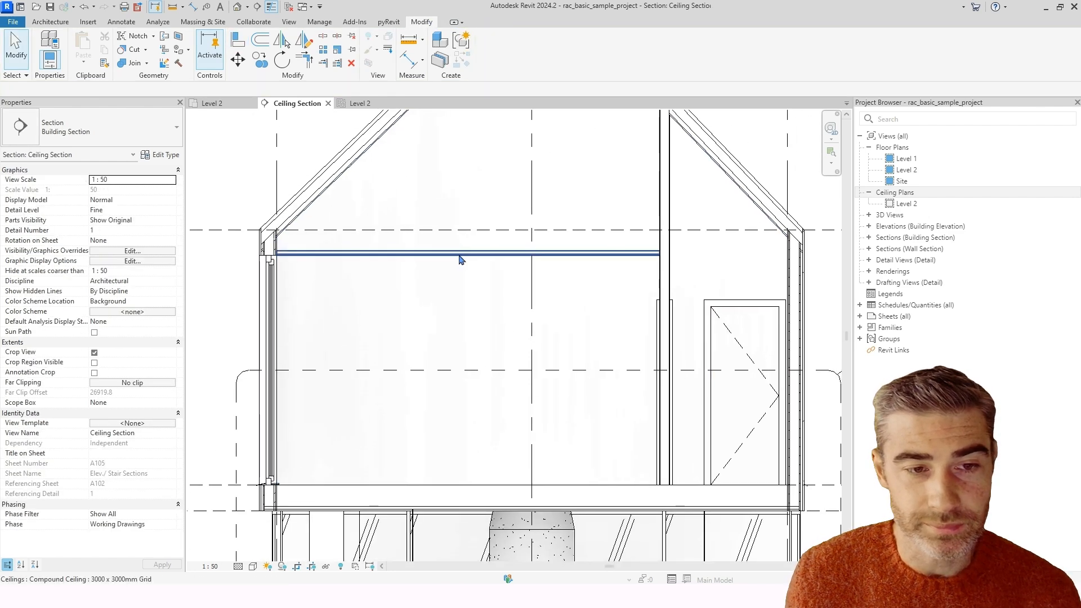
left_click(469, 254)
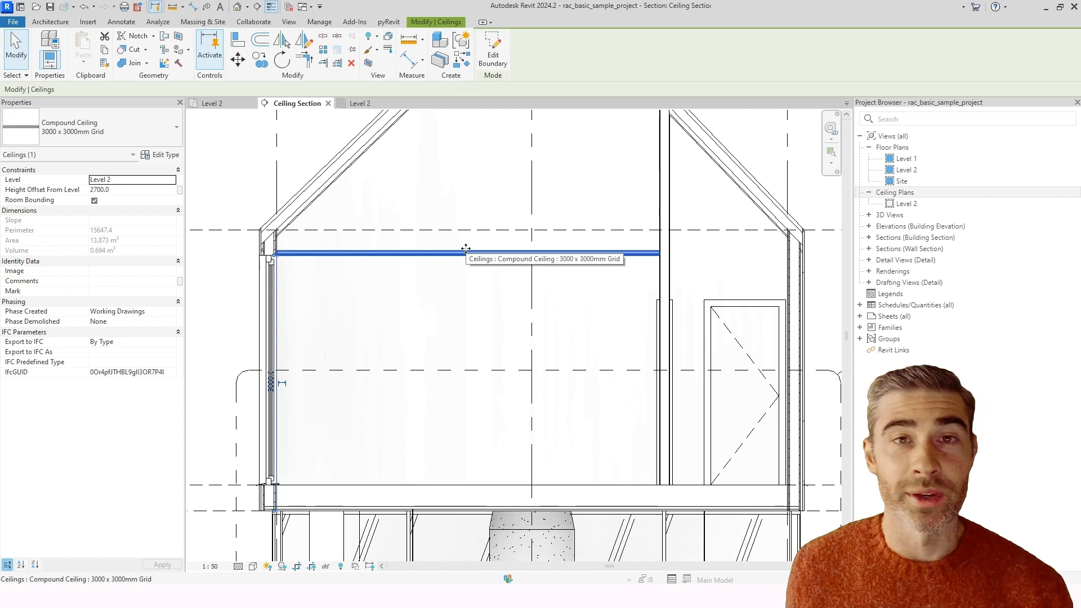
key("Escape")
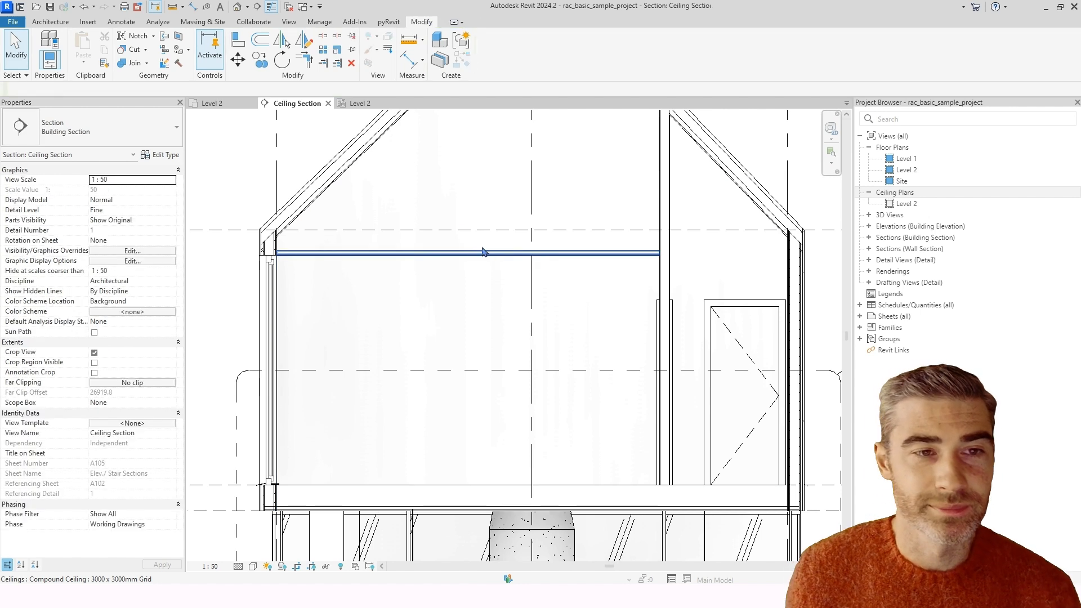
- Delete the middle bedroom's ceiling in the Level 2 ceiling plan
left_click(360, 104)
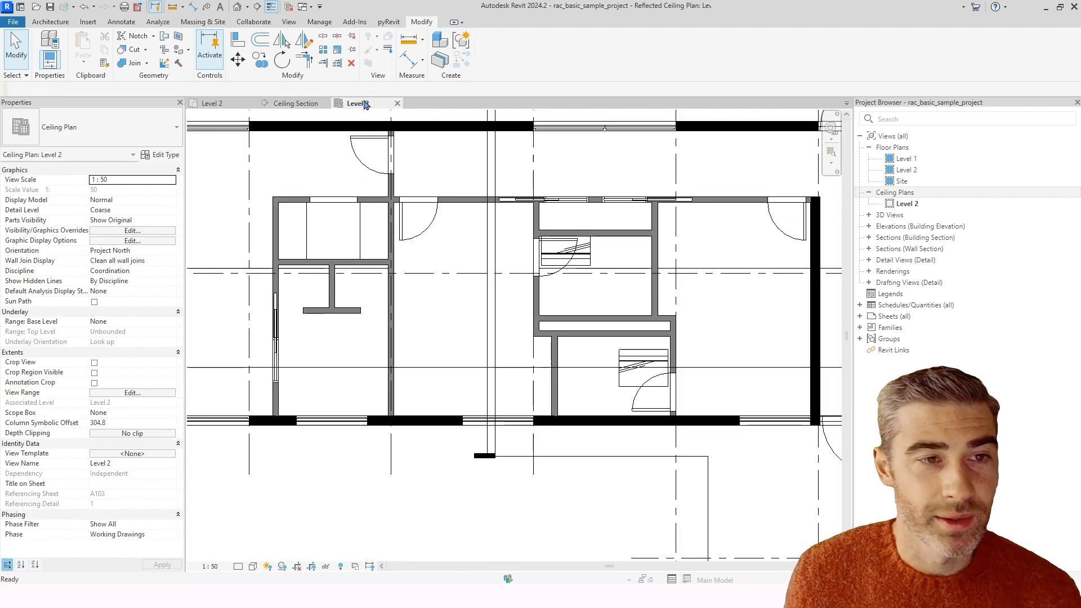
left_click(452, 272)
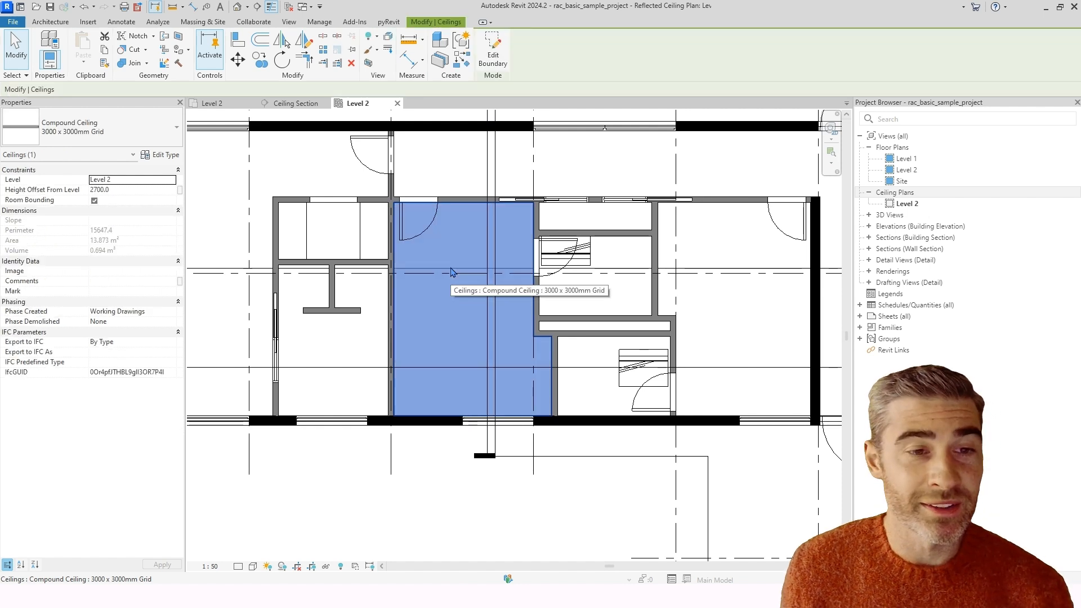
key("Delete")
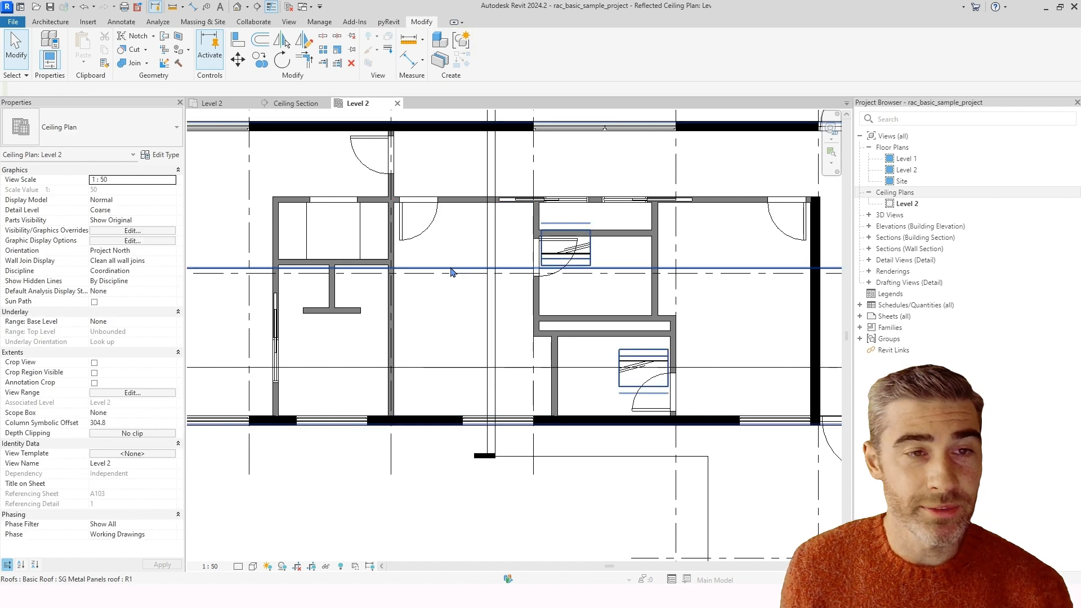
- Start a sketched ceiling and draw a closed straight-line boundary along the inner wall faces of the middle bedroom, including its recess
left_click(44, 24)
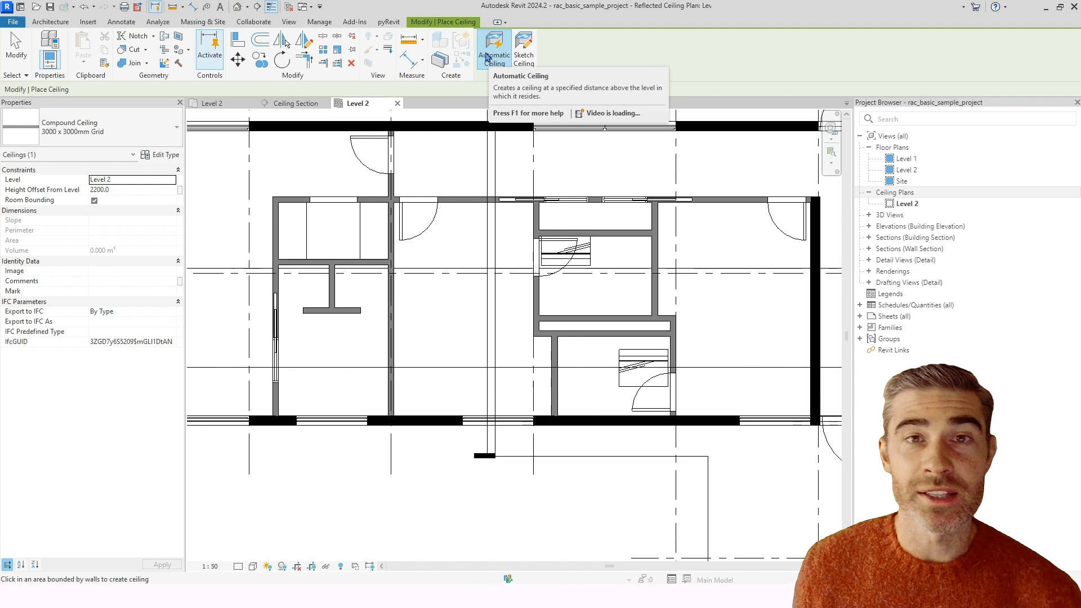
left_click(523, 57)
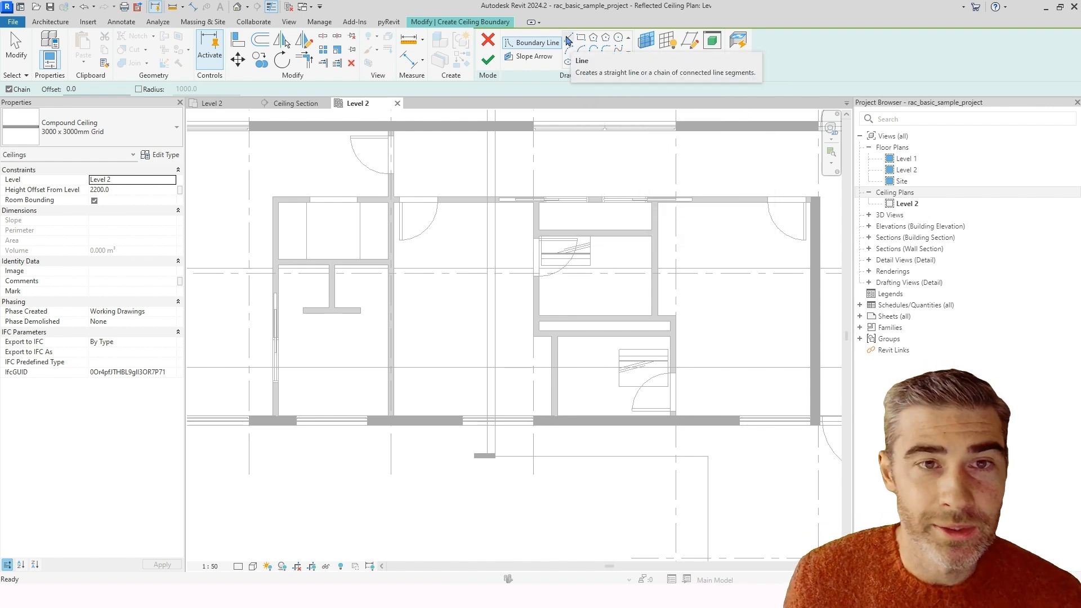
scroll(561, 210, "up", 3)
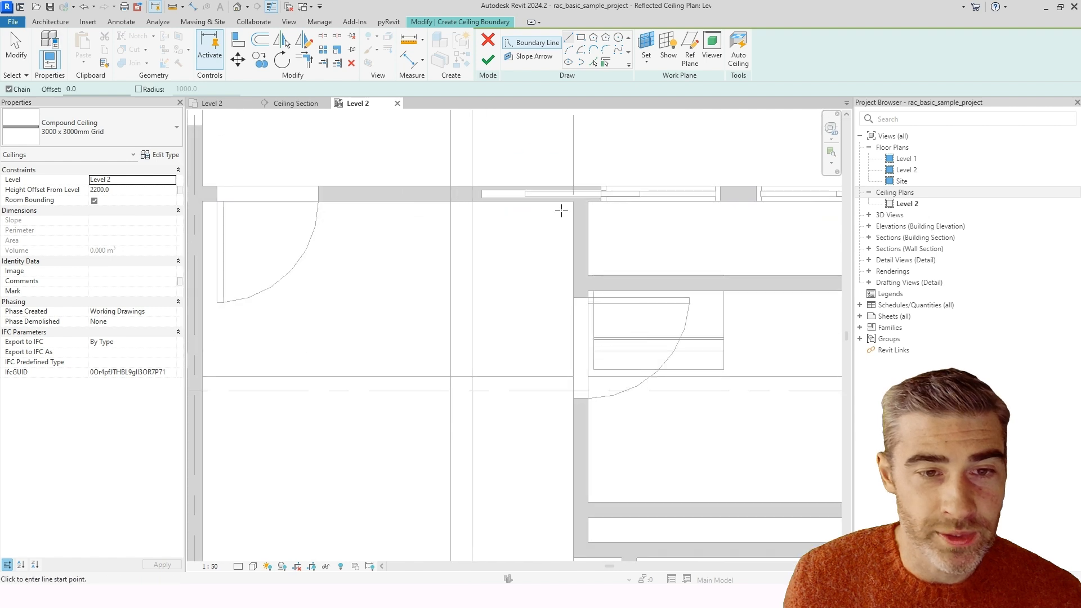
left_click(573, 202)
scroll(573, 201, "down", 2)
scroll(349, 198, "up", 3)
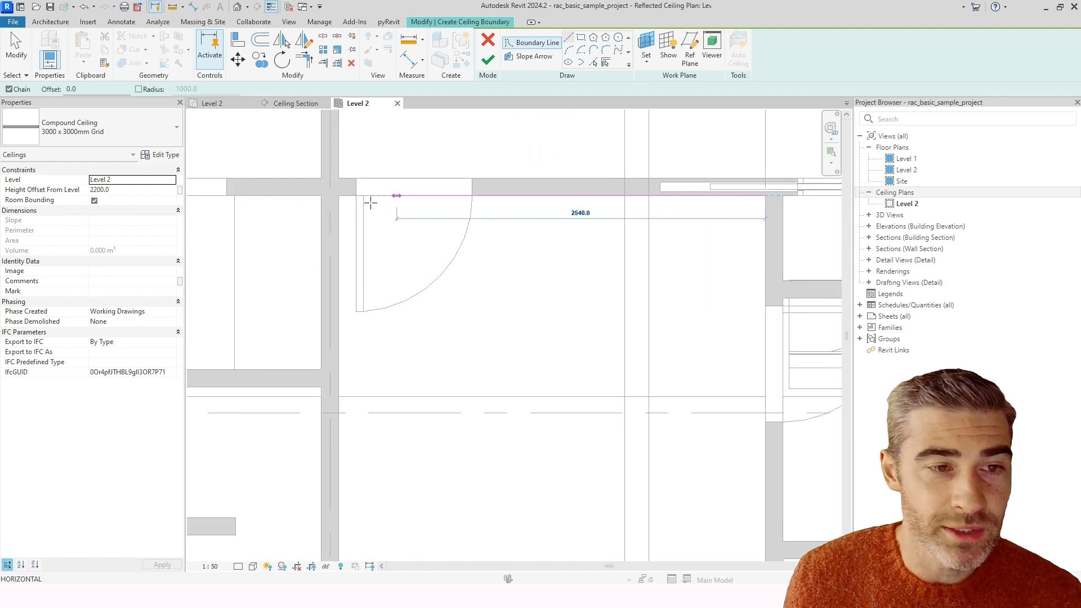
left_click(338, 197)
scroll(494, 168, "down", 2)
scroll(450, 332, "up", 3)
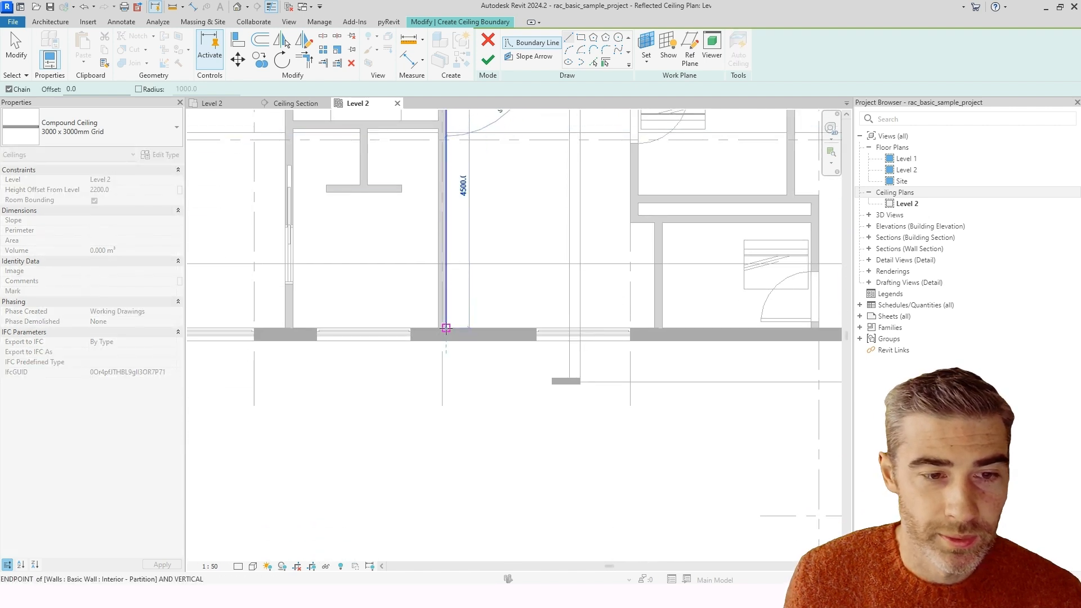
left_click(446, 328)
left_click(654, 327)
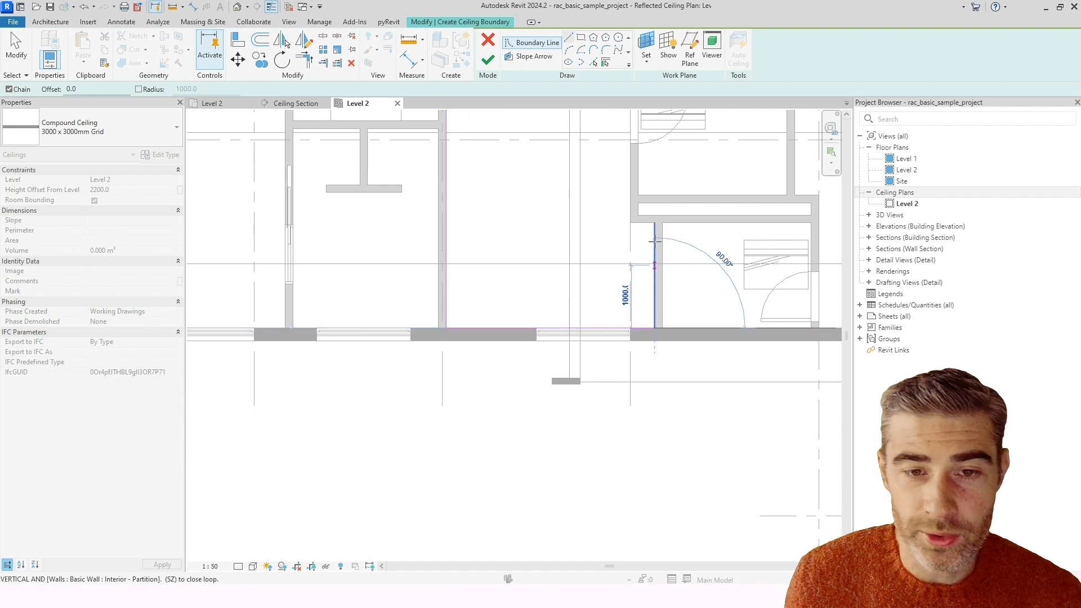
middle_click_drag(632, 223, 620, 332)
left_click(619, 172)
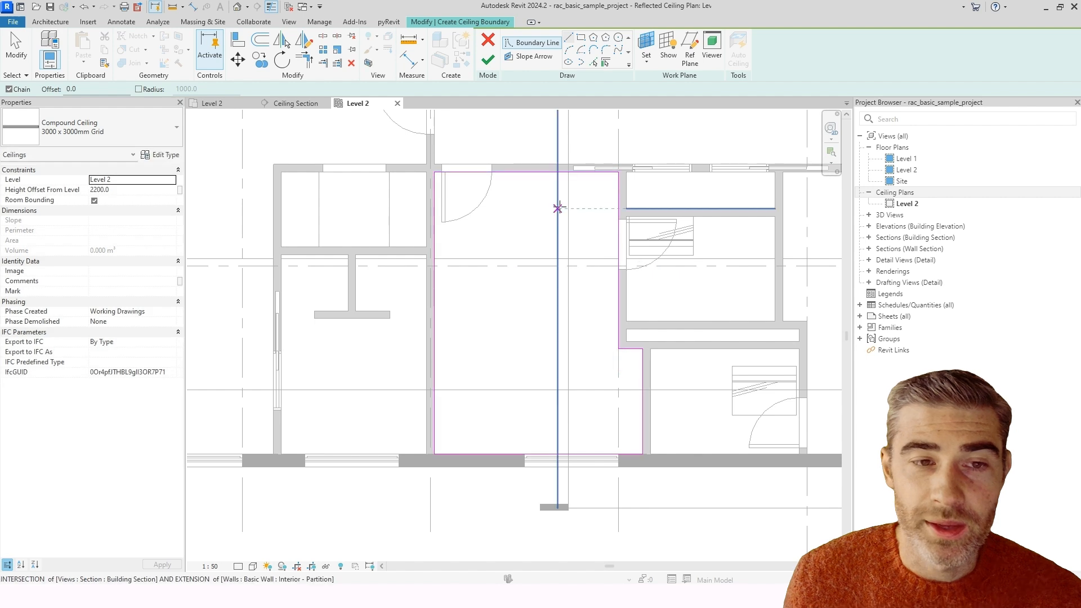
scroll(558, 208, "down", 2)
key("Escape")
key("Escape")
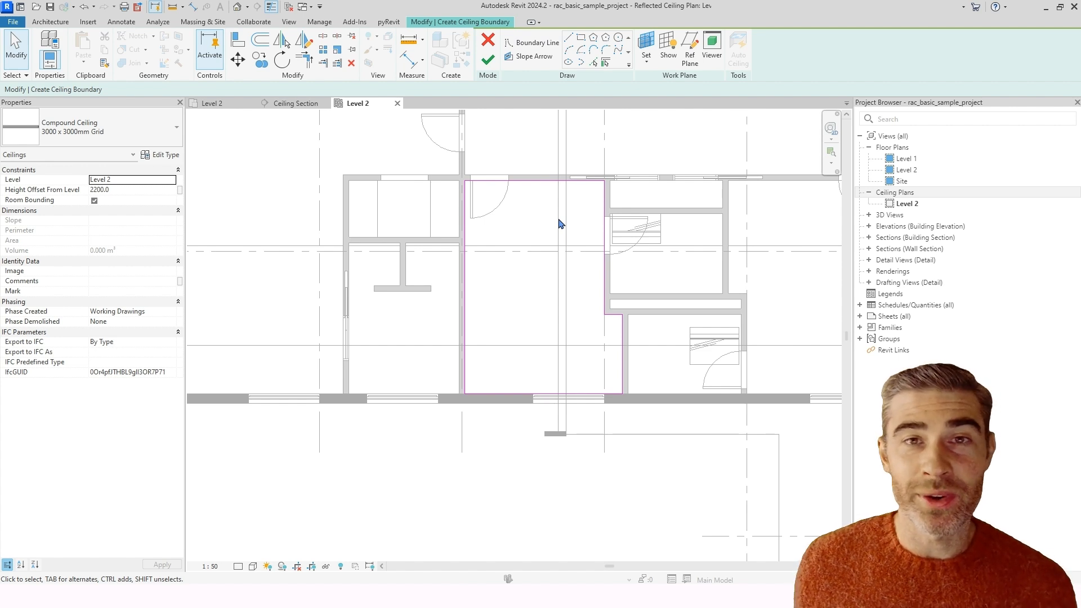
- Sketch a circular opening with a radius of about 800 mm inside the ceiling boundary and shift it slightly toward the door side
left_click(618, 38)
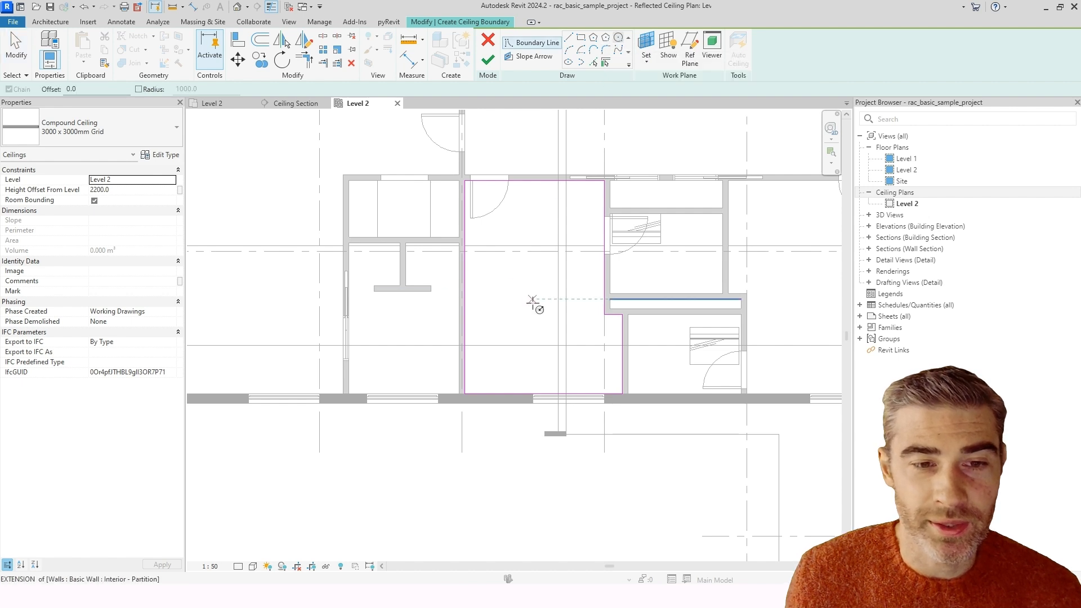
left_click(537, 308)
left_click(524, 273)
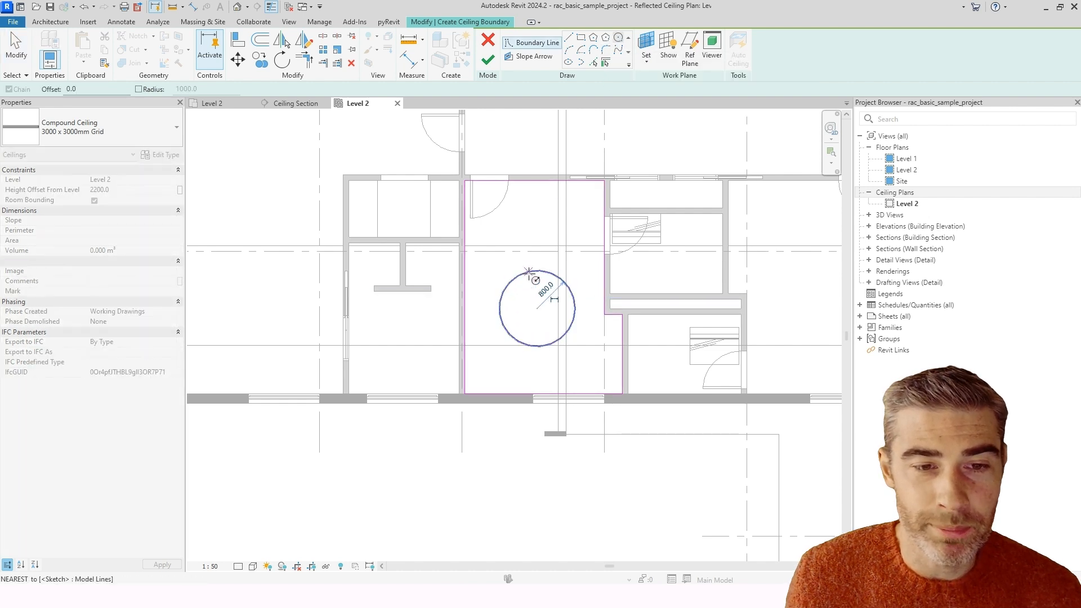
key("Escape")
key("Escape")
left_click_drag(524, 274, 522, 259)
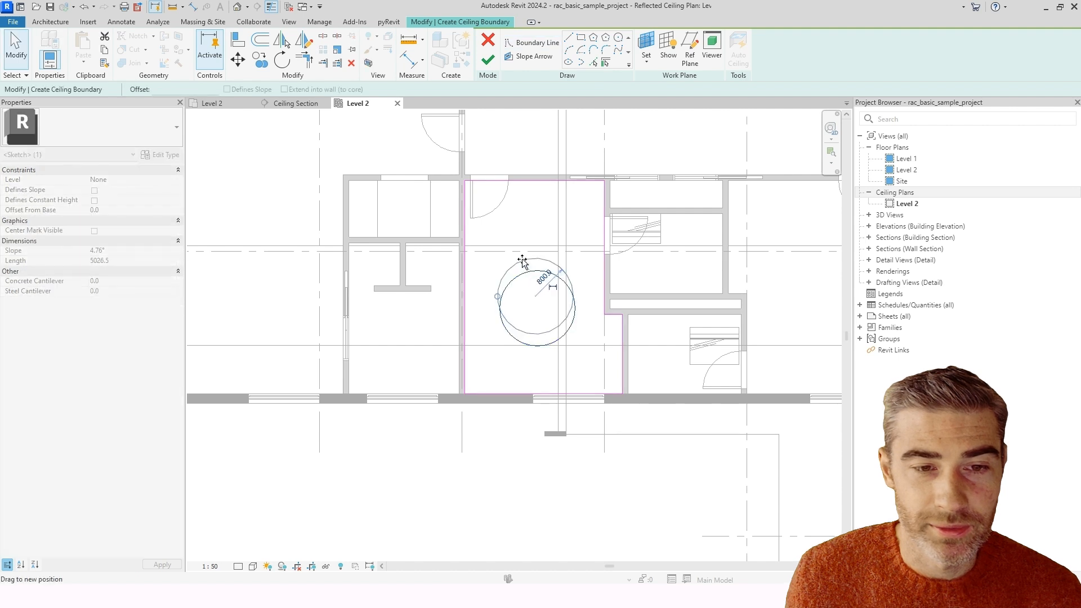
left_click(540, 208)
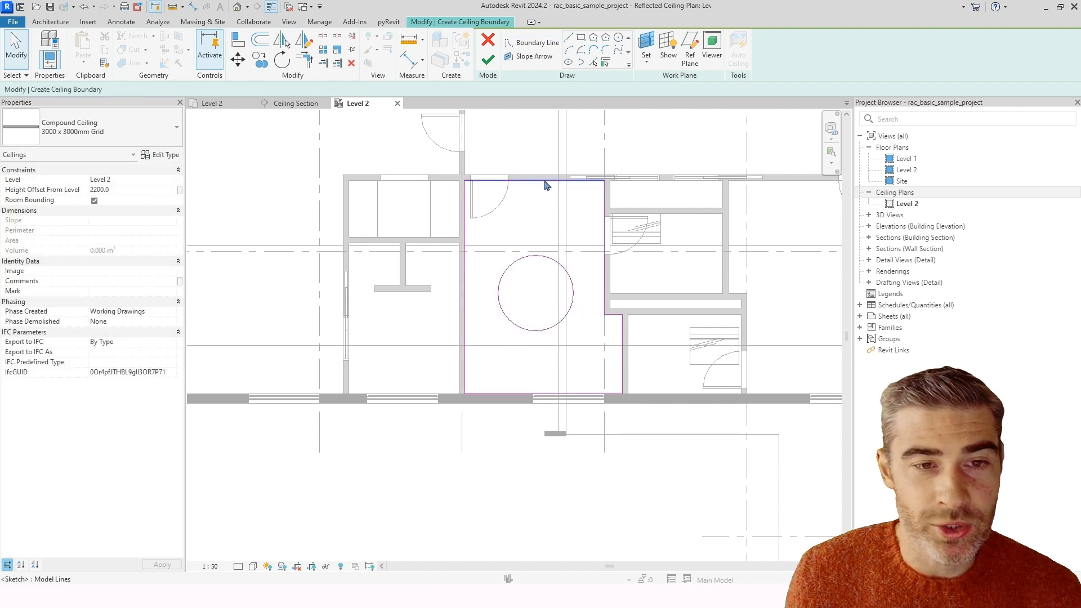
- Select the outer boundary chain and the inner circle in turn to examine the two closed sketch loops
key("Tab")
left_click(545, 185)
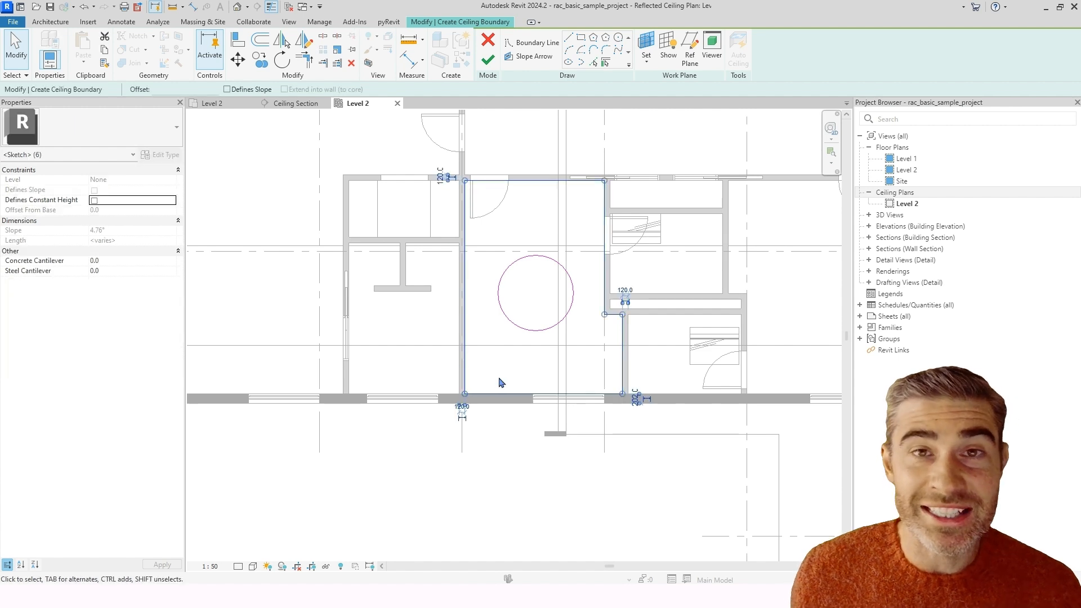
left_click(528, 255)
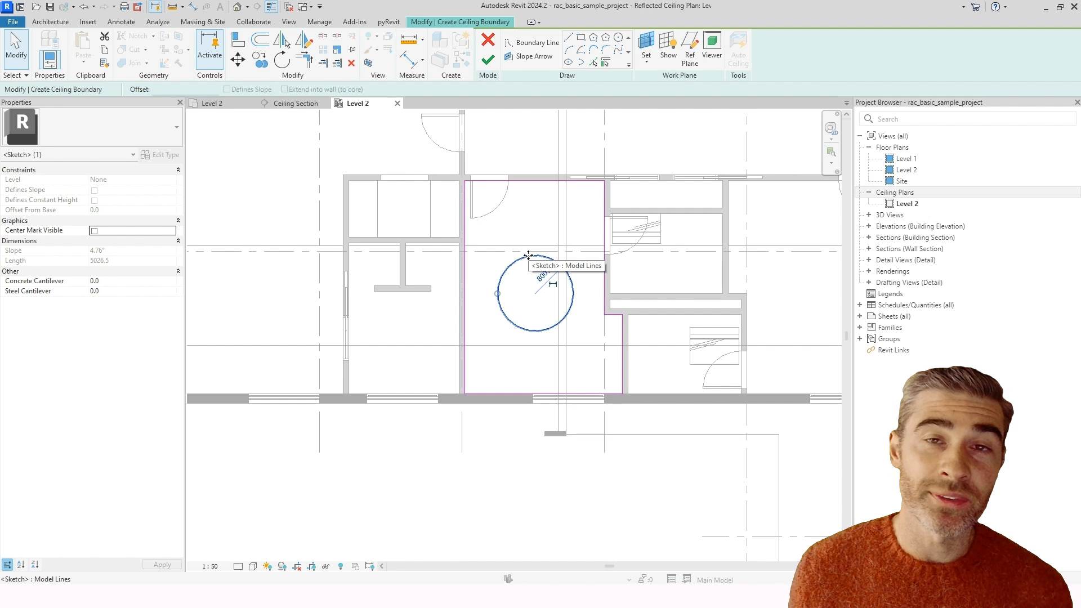
left_click(522, 189)
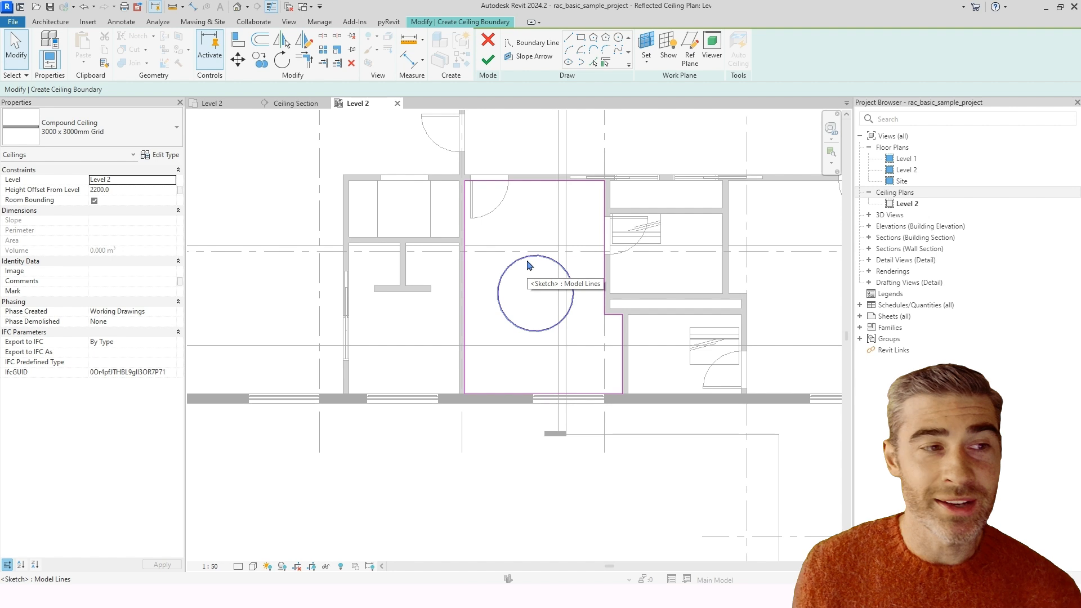
- Set the sketched ceiling's height offset from Level 2 to 2700
left_click(137, 190)
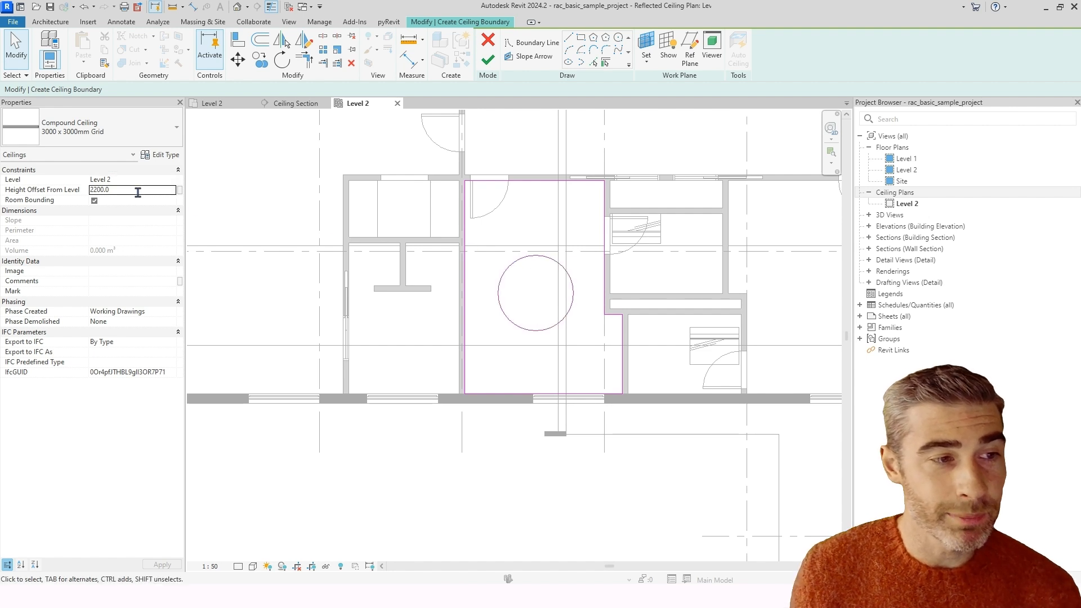
type("27")
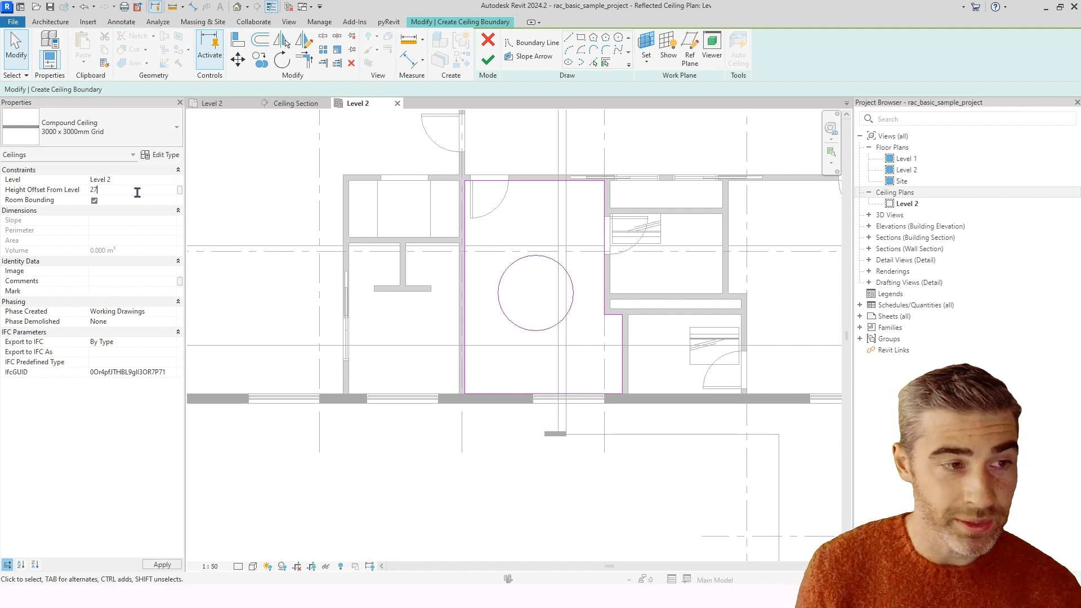
type("00")
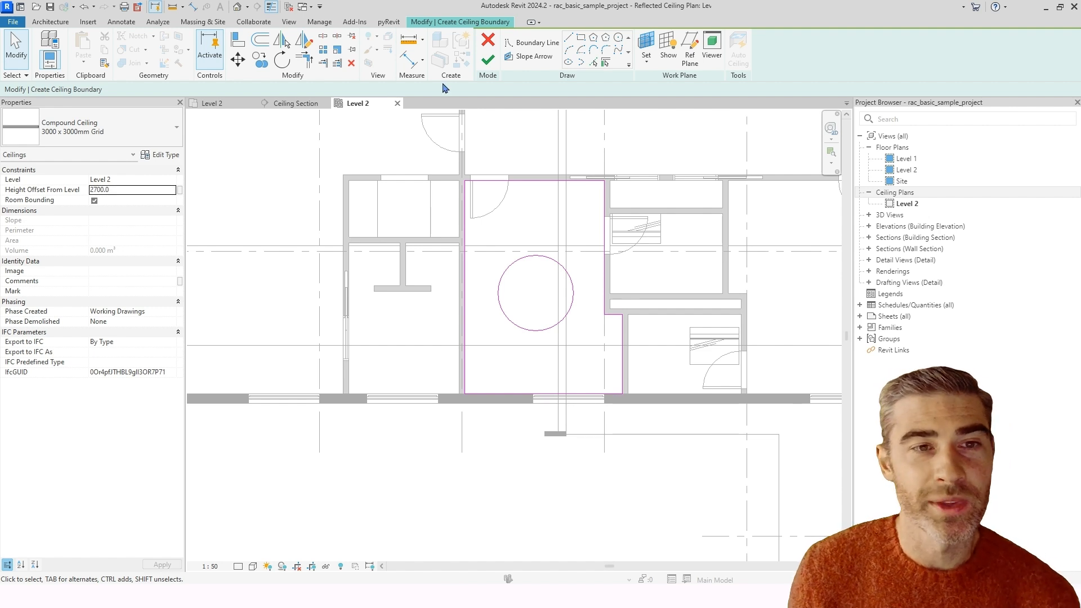
- Finish the middle bedroom's ceiling sketch and open the 3D view to show the new ceiling
left_click(488, 59)
middle_click_drag(513, 201, 514, 187)
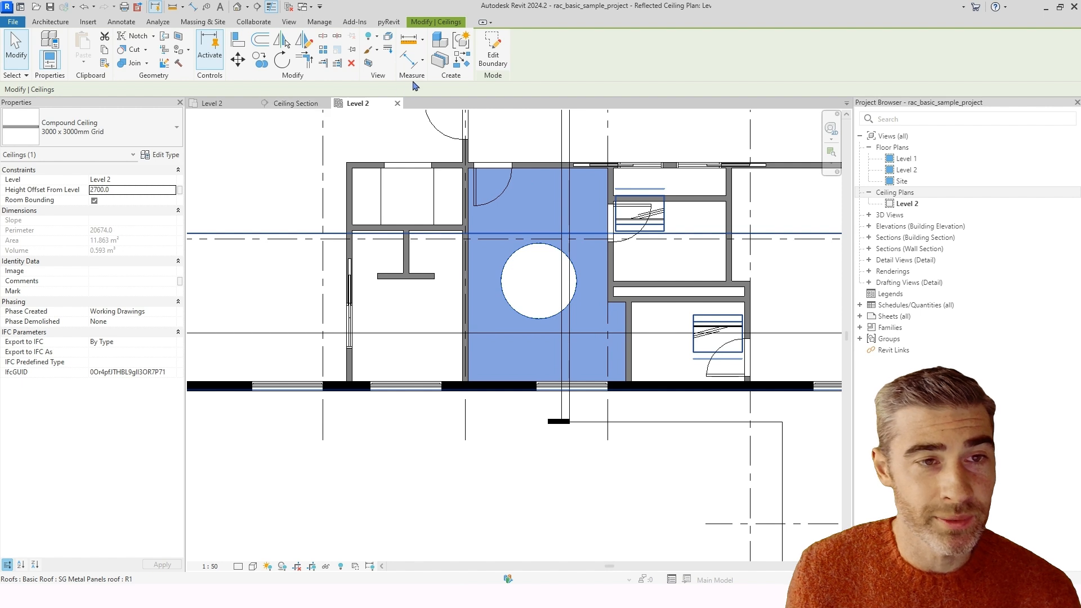
key("3")
key("d")
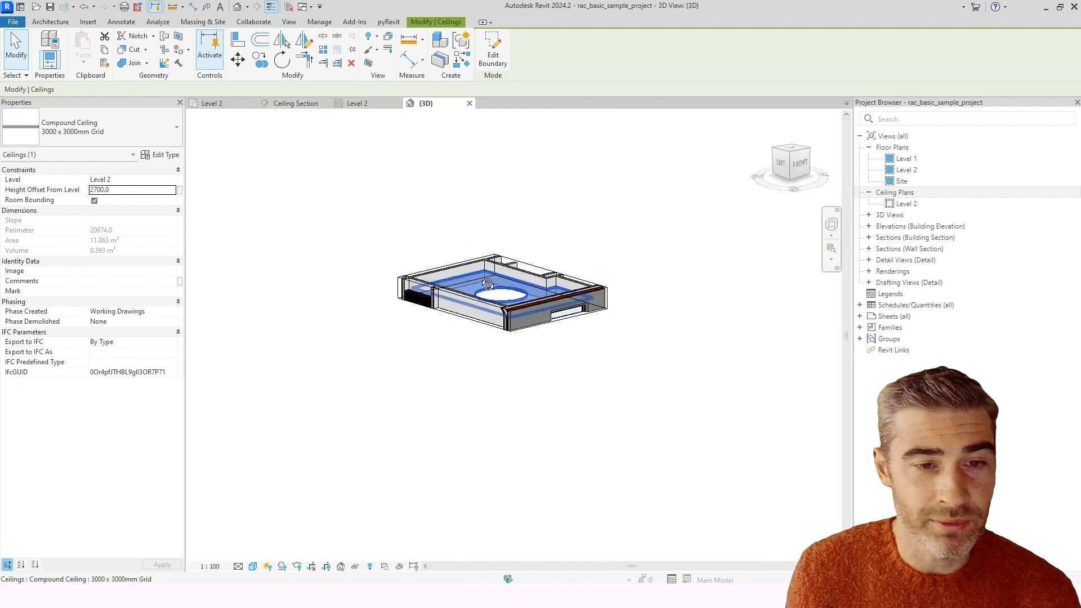
middle_click_drag(488, 283, 465, 327, "shift")
key("Escape")
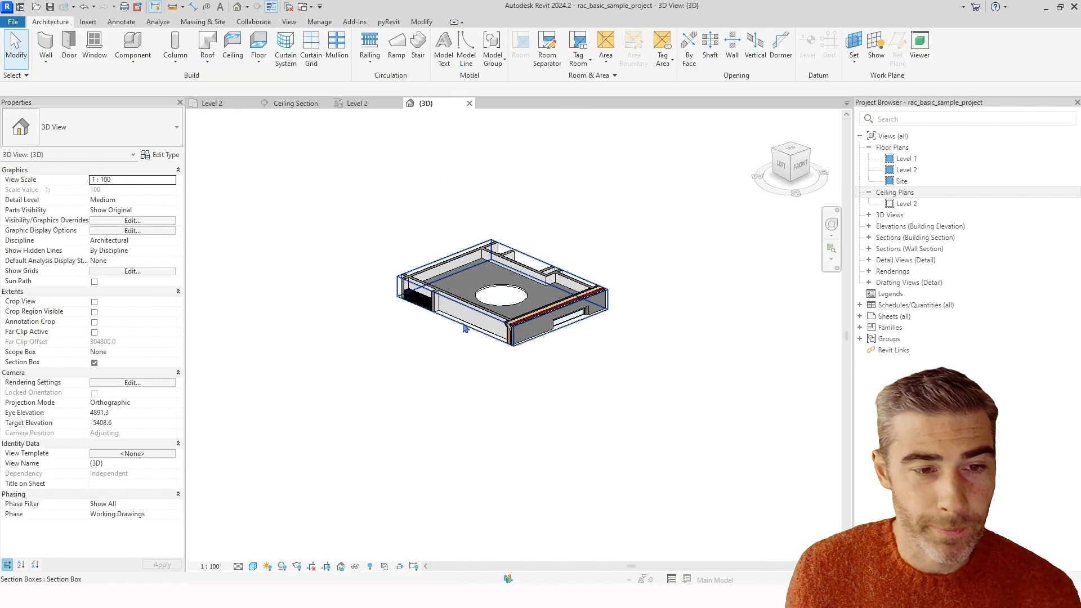
- Extend the 3D section box downward and upward to expose the full room below and above the ceiling
left_click(463, 324)
left_click_drag(502, 306, 502, 333)
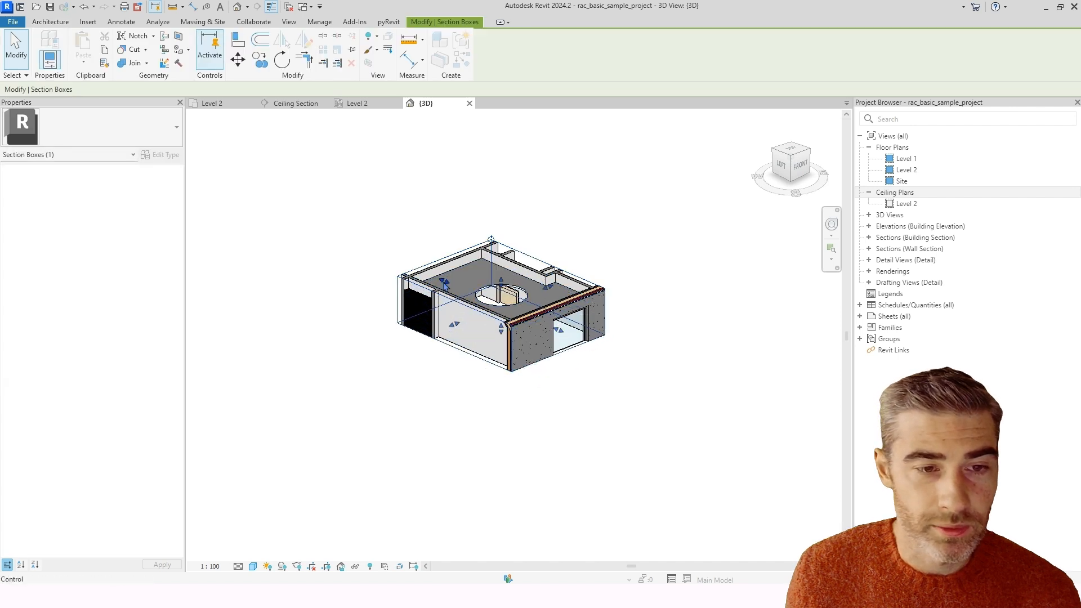
middle_click_drag(445, 284, 726, 132, "shift")
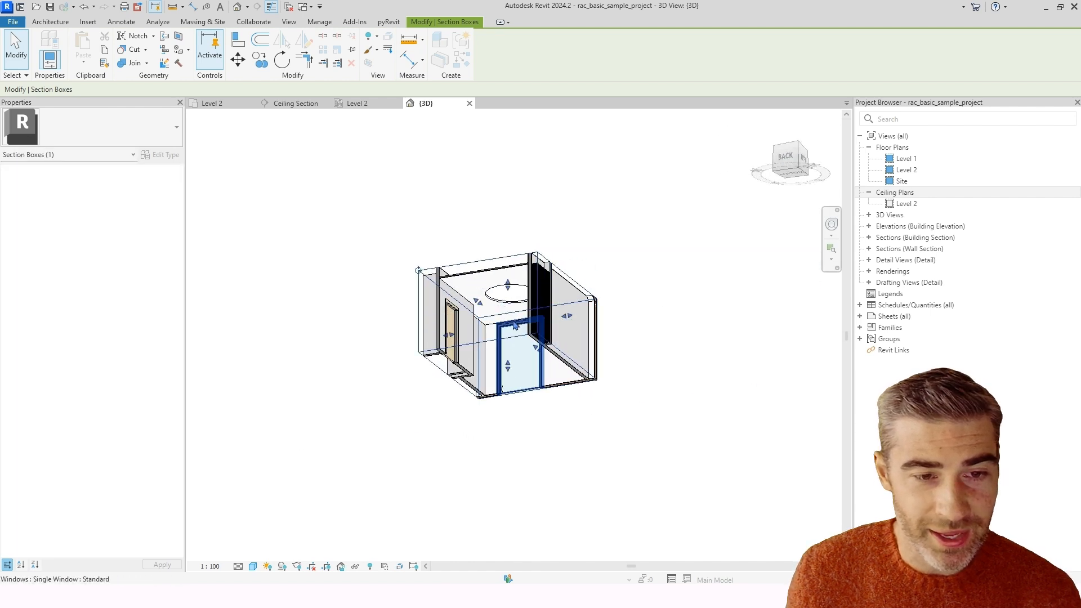
middle_click_drag(512, 322, 514, 343, "shift")
left_click_drag(510, 286, 511, 220)
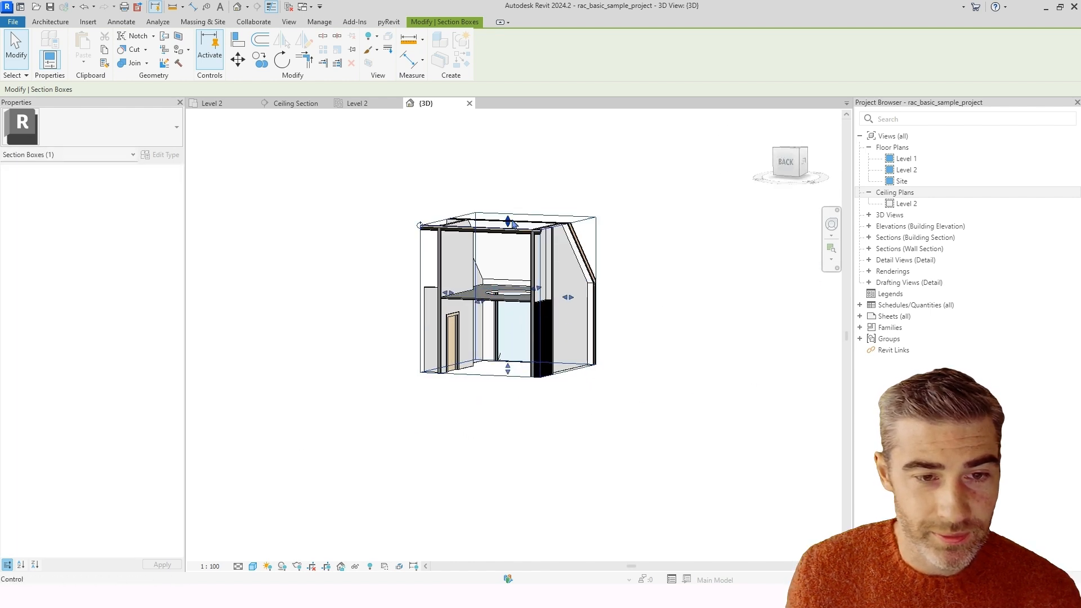
middle_click_drag(511, 293, 542, 316, "shift")
scroll(539, 319, "up", 4)
middle_click_drag(524, 357, 474, 306, "shift")
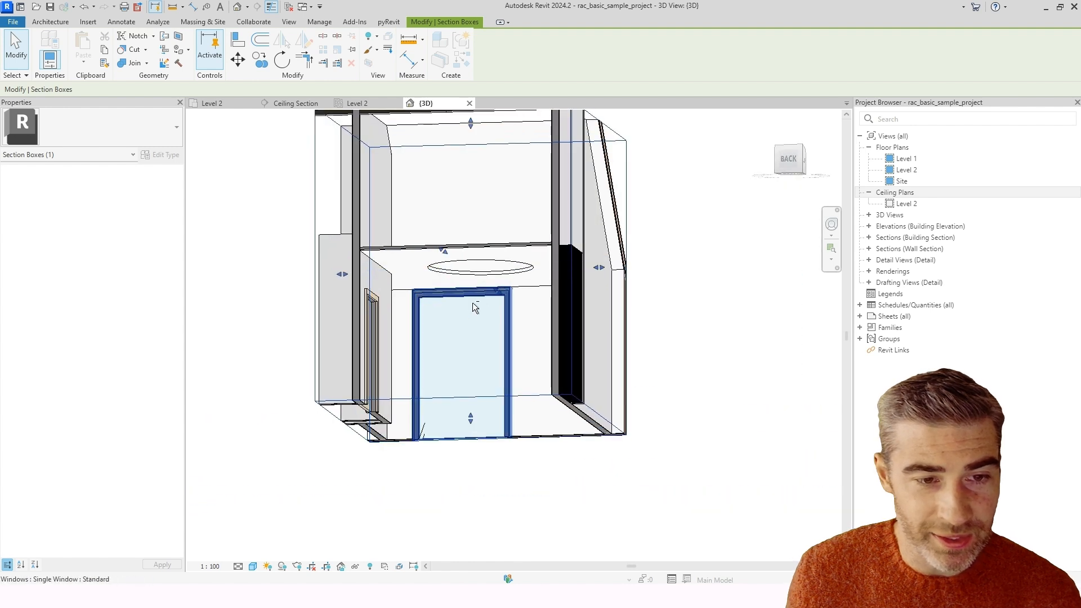
key("Escape")
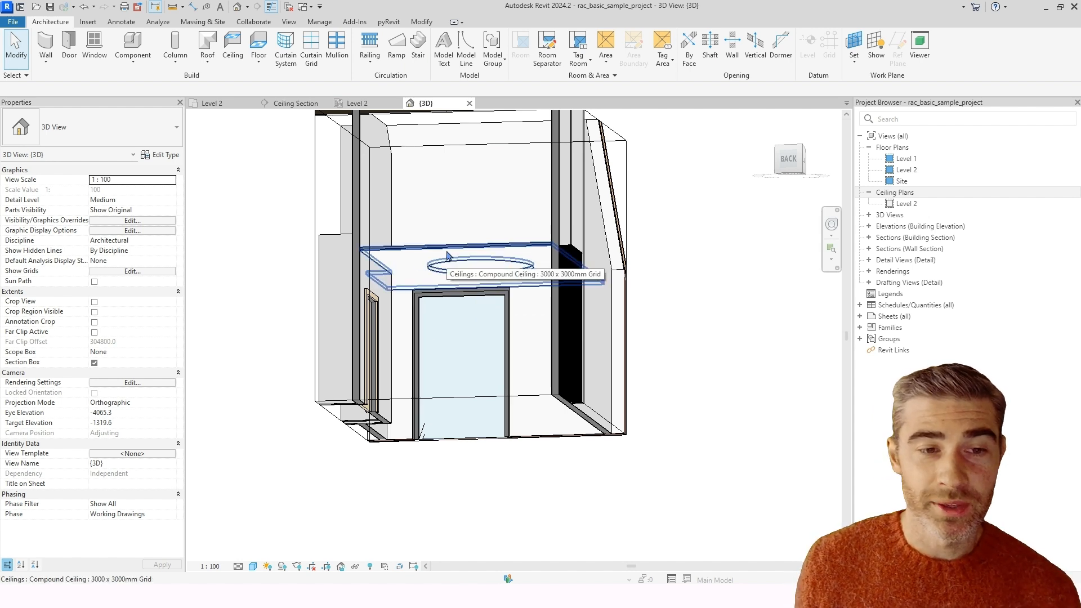
- Create a second sketched ceiling in the Level 2 ceiling plan by picking the edge of the circular opening as its boundary
left_click(349, 107)
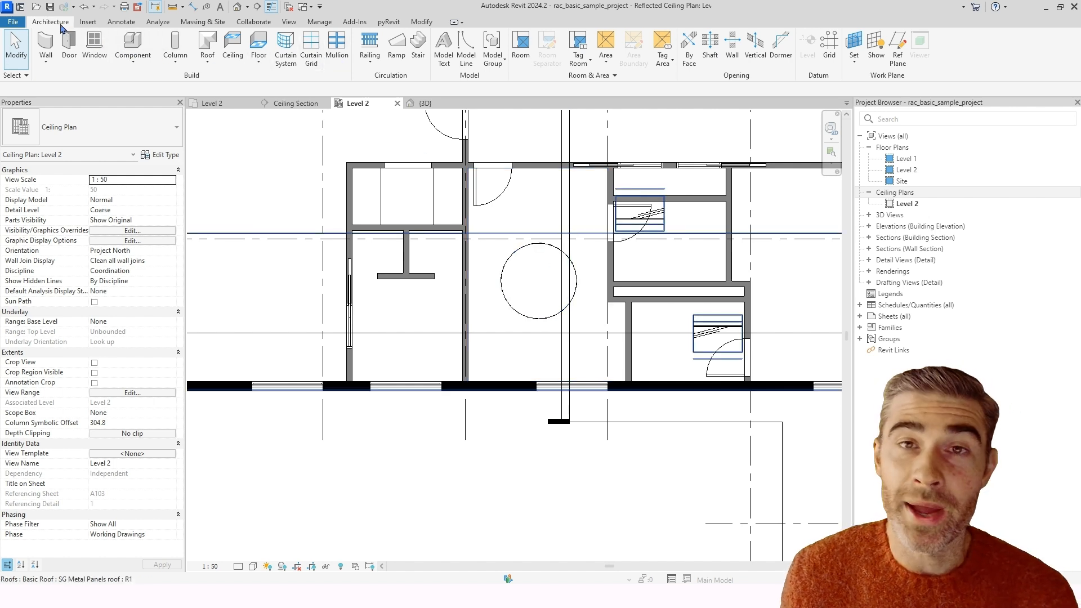
left_click(236, 45)
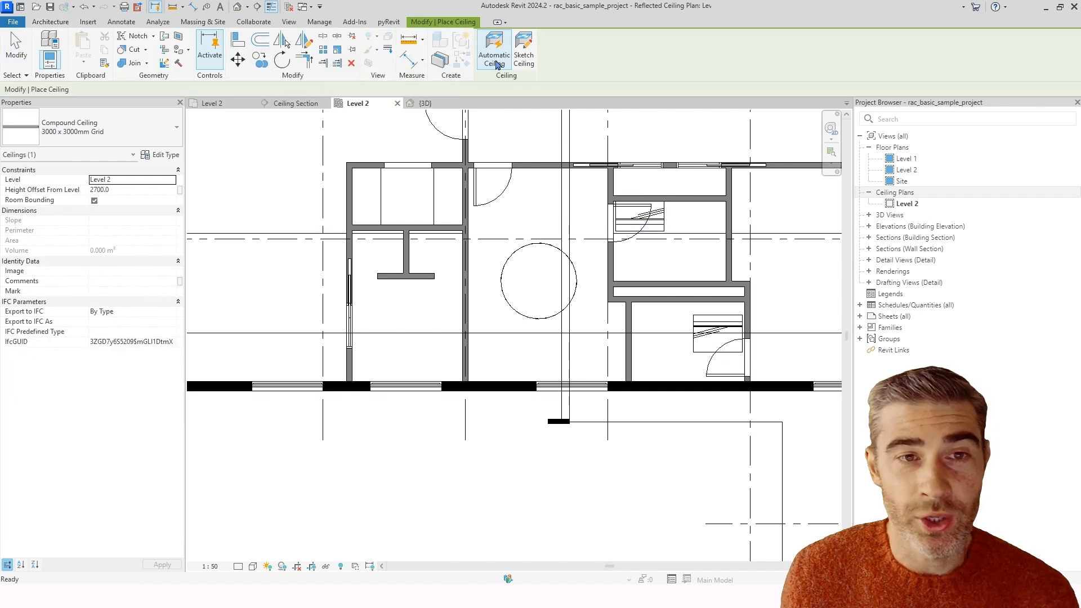
left_click(526, 58)
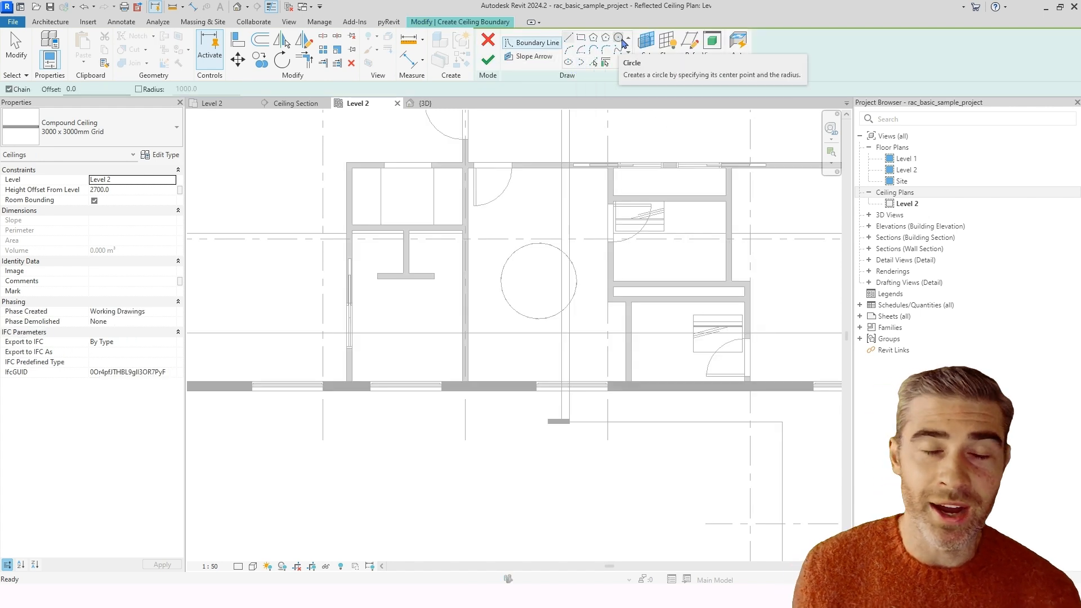
left_click(593, 62)
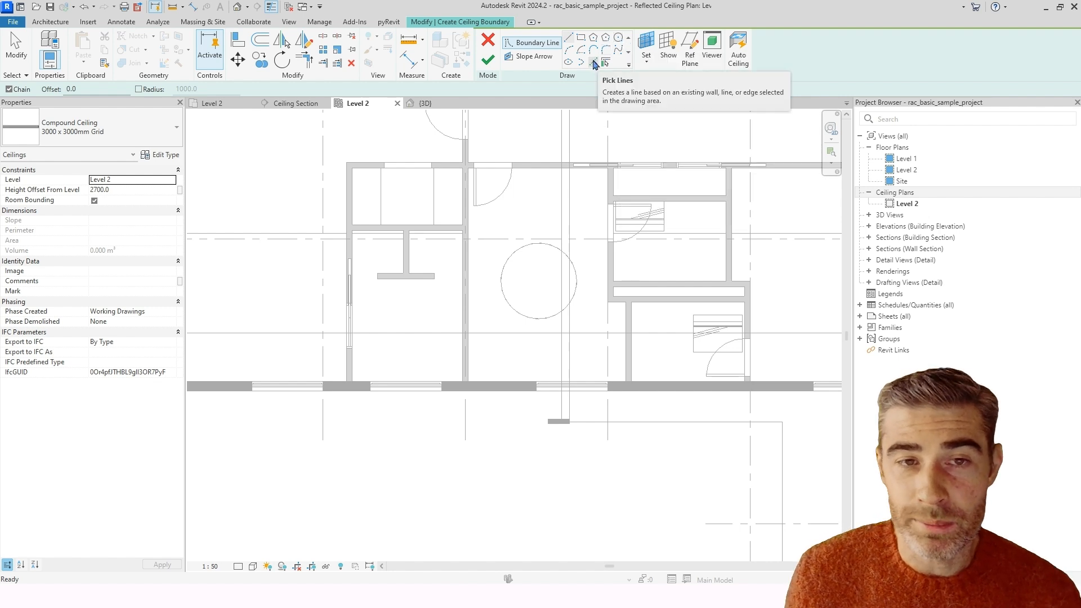
left_click(529, 250)
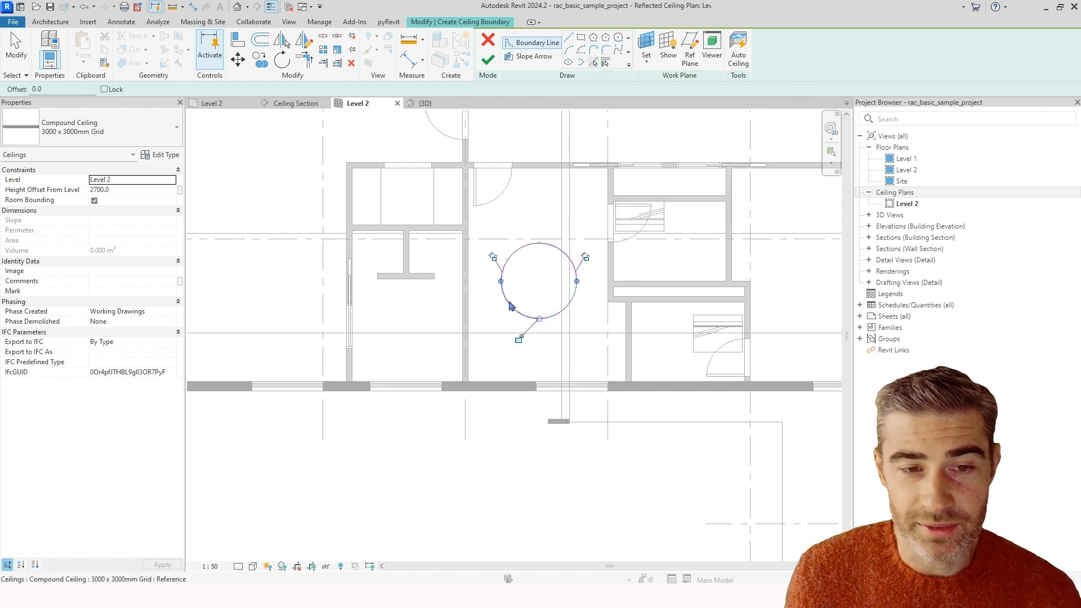
left_click(488, 60)
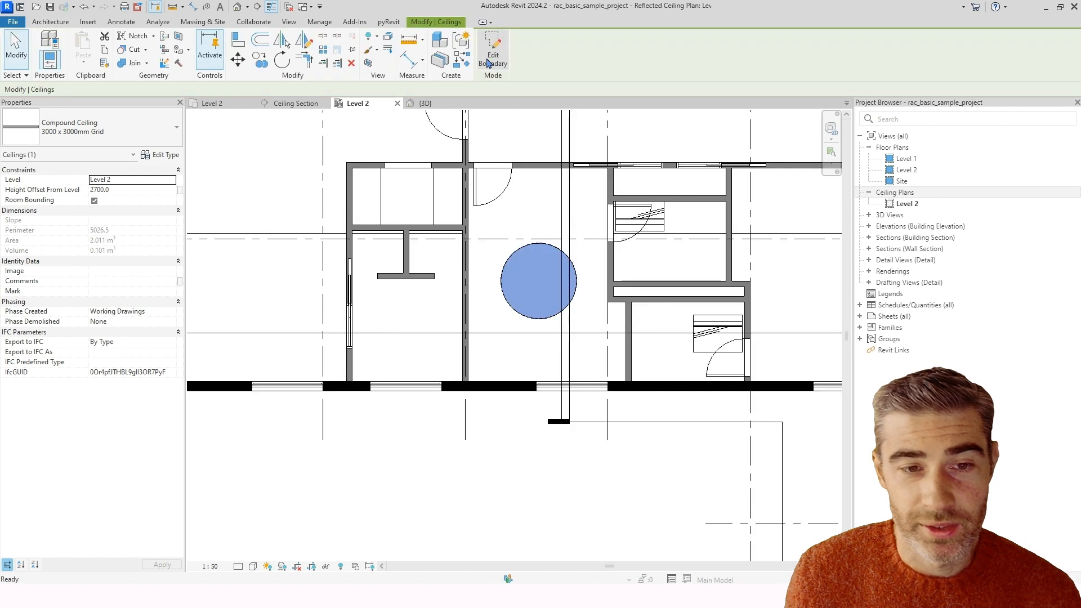
- Select the circular ceiling in the 3D view and set its height offset from Level 2 to 3000
left_click(425, 103)
middle_click_drag(521, 236, 535, 226, "shift")
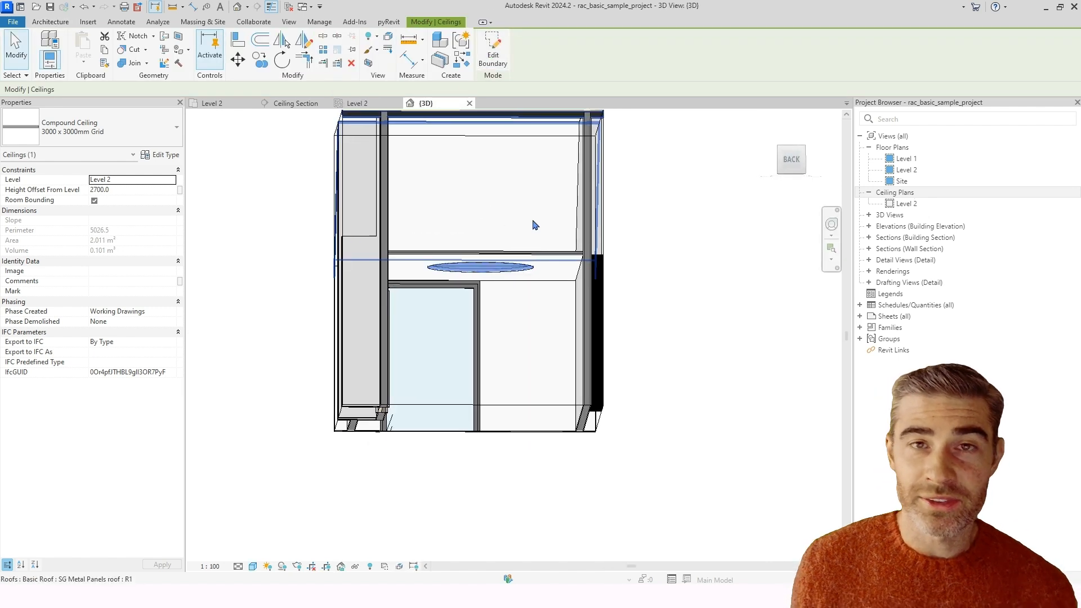
middle_click_drag(506, 270, 451, 254, "shift")
scroll(480, 265, "up", 3)
key("Escape")
left_click(480, 284)
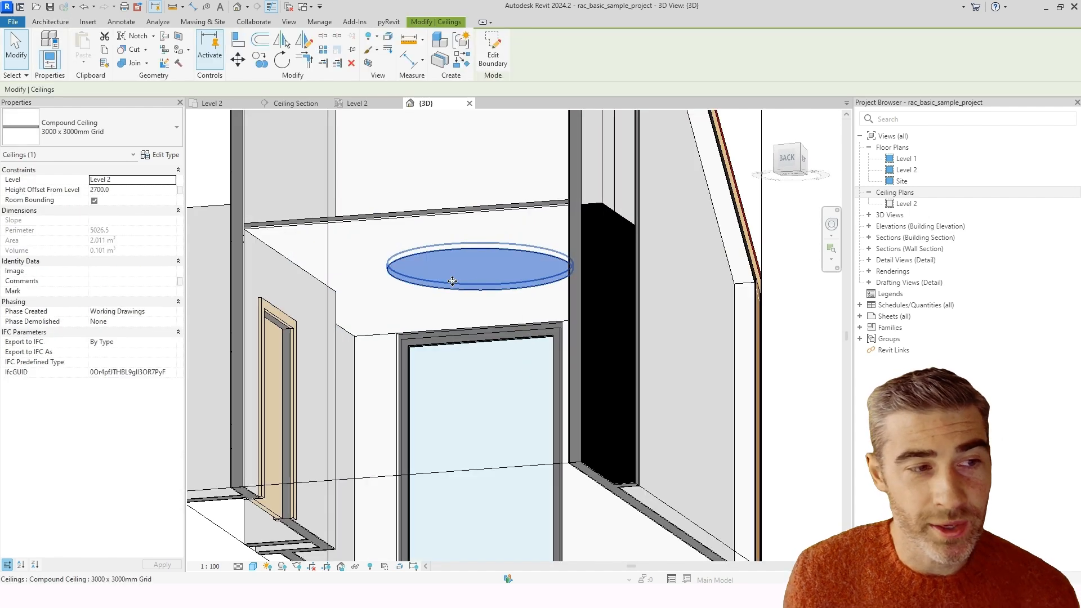
left_click(130, 189)
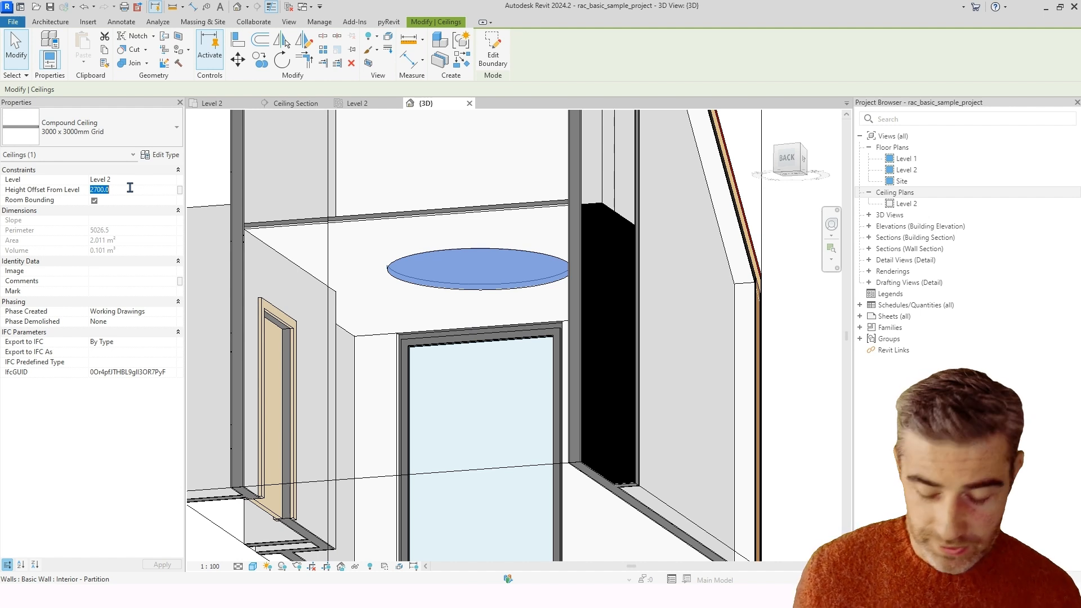
type("30")
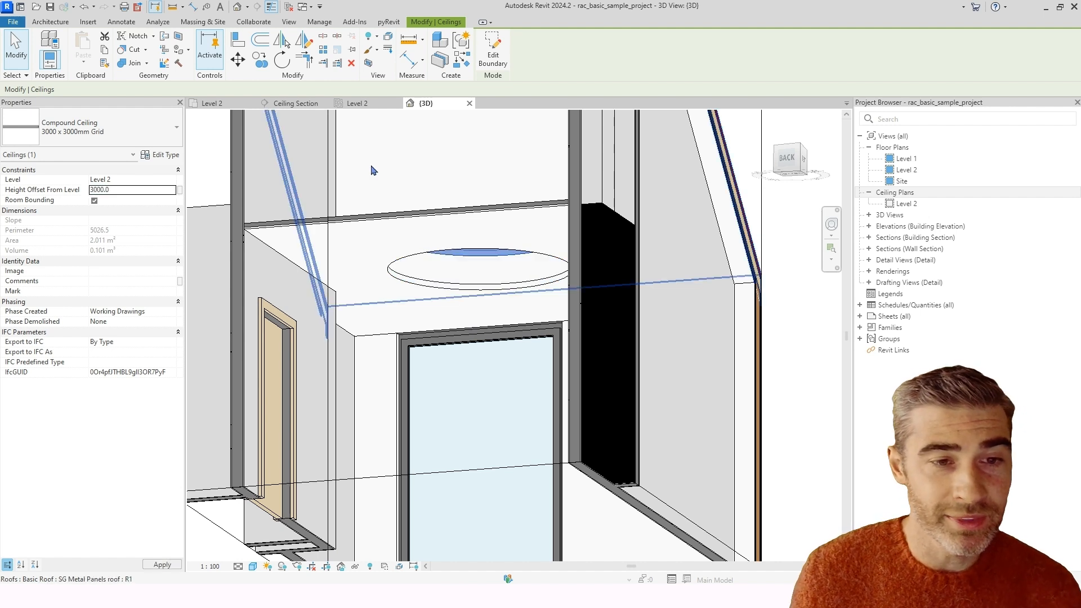
key("Escape")
- Pull a side face of the 3D section box inward to cut through the raised circular ceiling and the opening beneath it
middle_click_drag(381, 217, 347, 387, "shift")
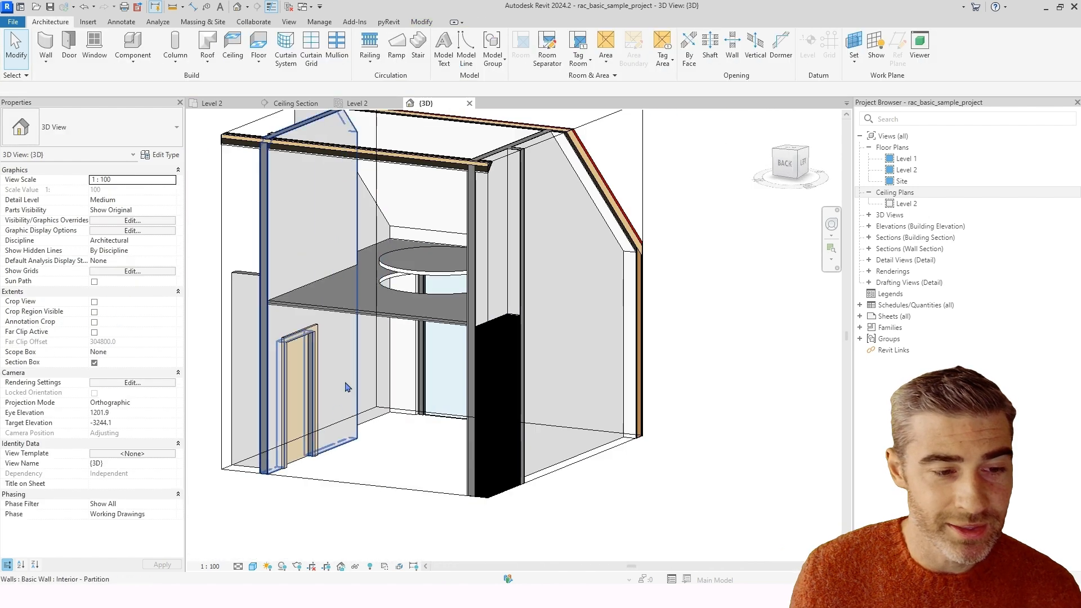
key("Escape")
left_click(355, 484)
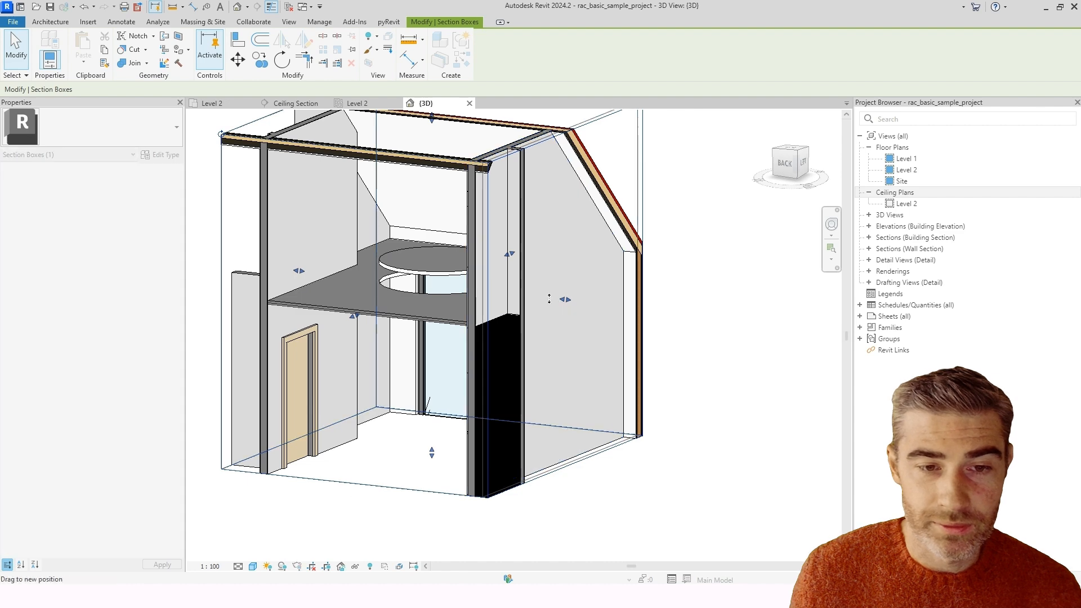
middle_click_drag(557, 304, 415, 332, "shift")
key("Escape")
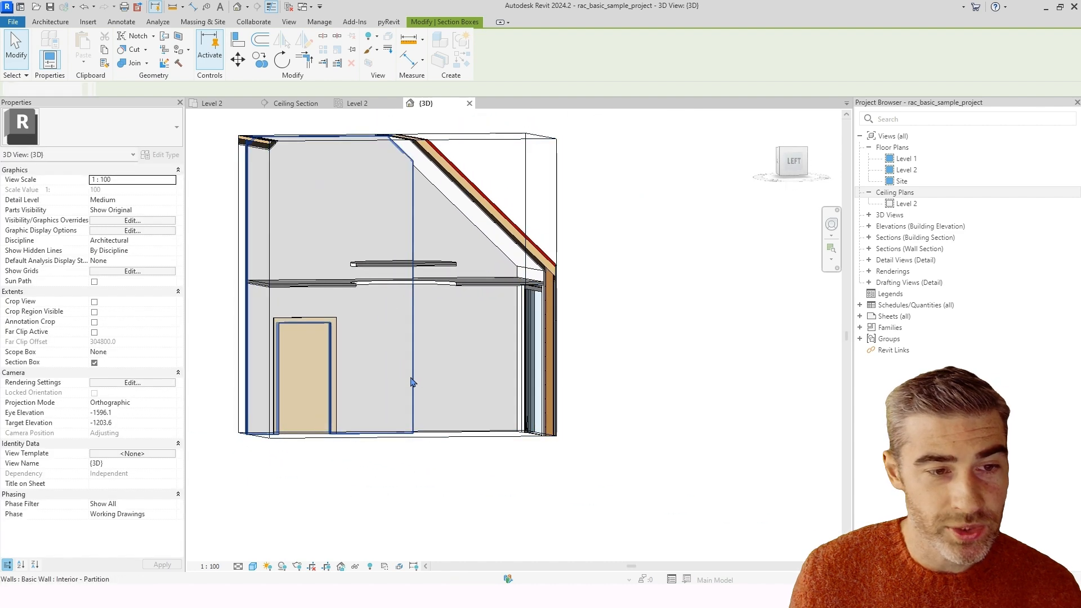
middle_click_drag(413, 380, 338, 311, "shift")
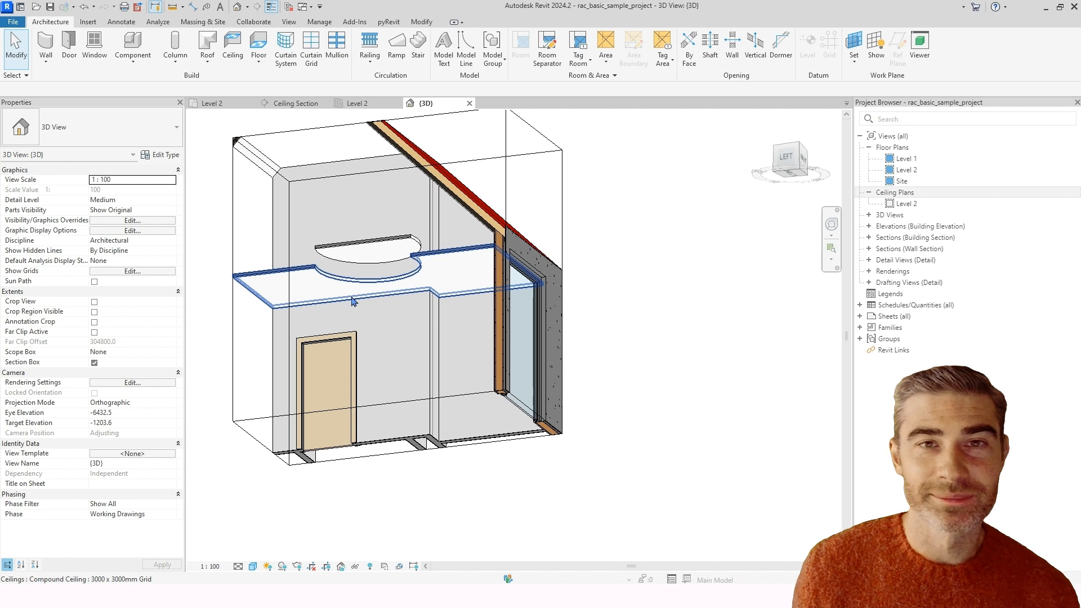
- Select the main ceiling and examine the layer structure of its 3000 x 3000mm Grid type without changing it
scroll(285, 236, "up", 4)
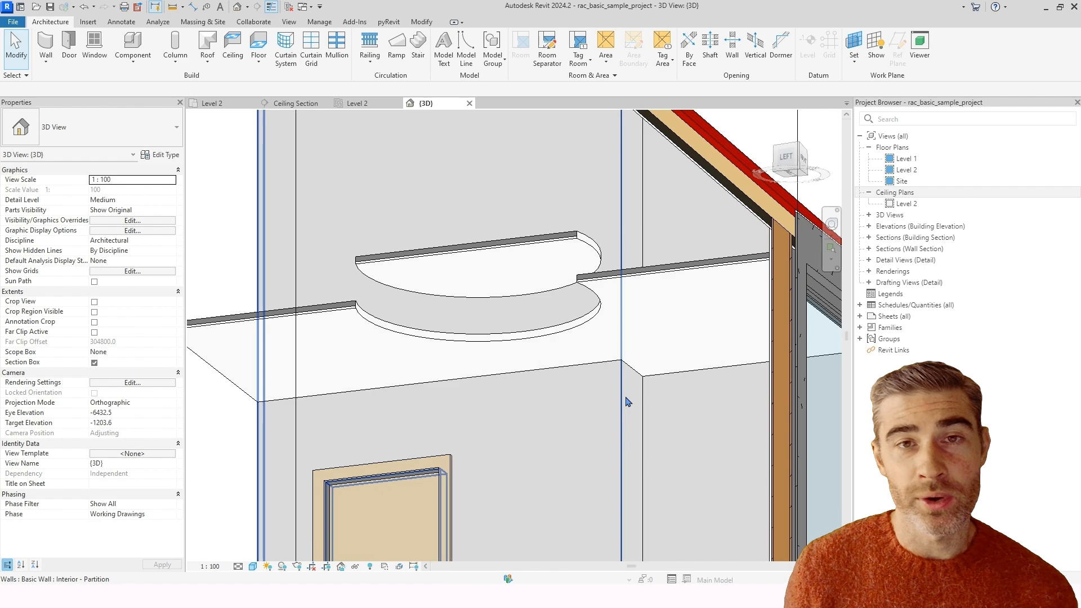
scroll(642, 306, "up", 2)
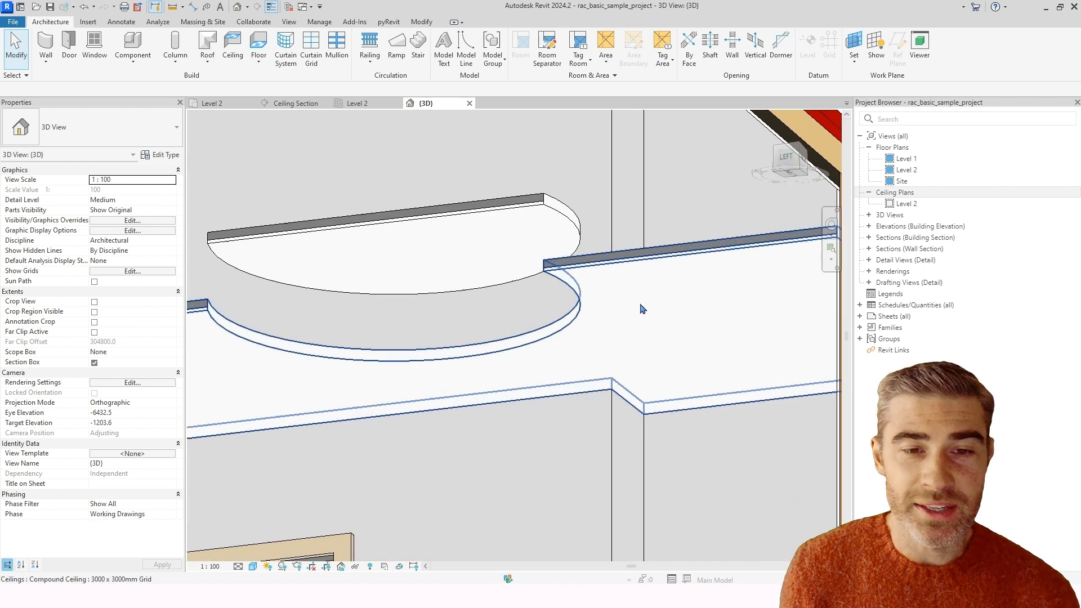
left_click(656, 262)
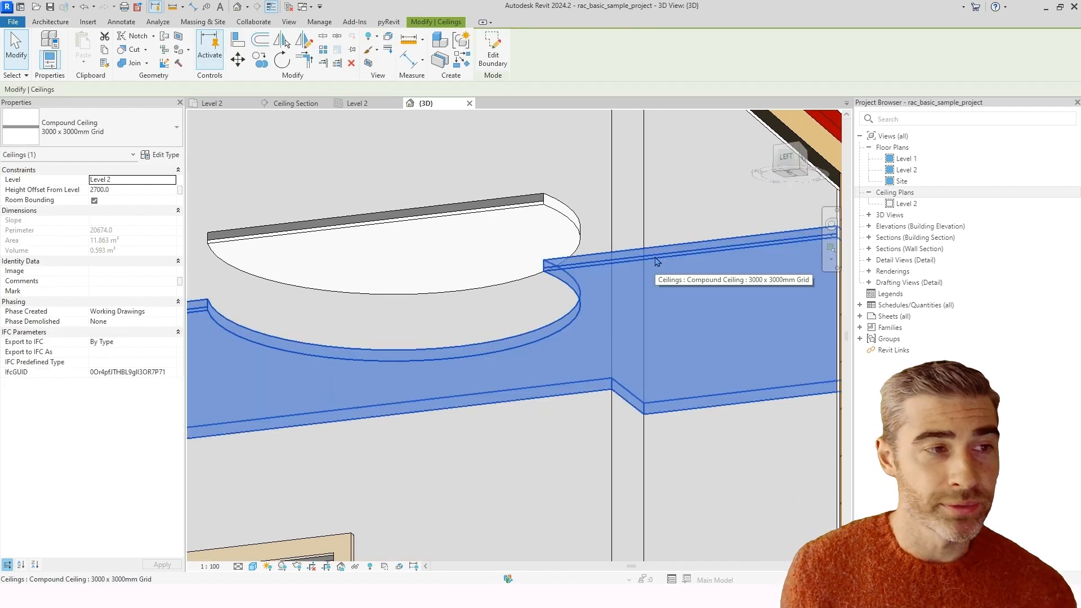
left_click(163, 160)
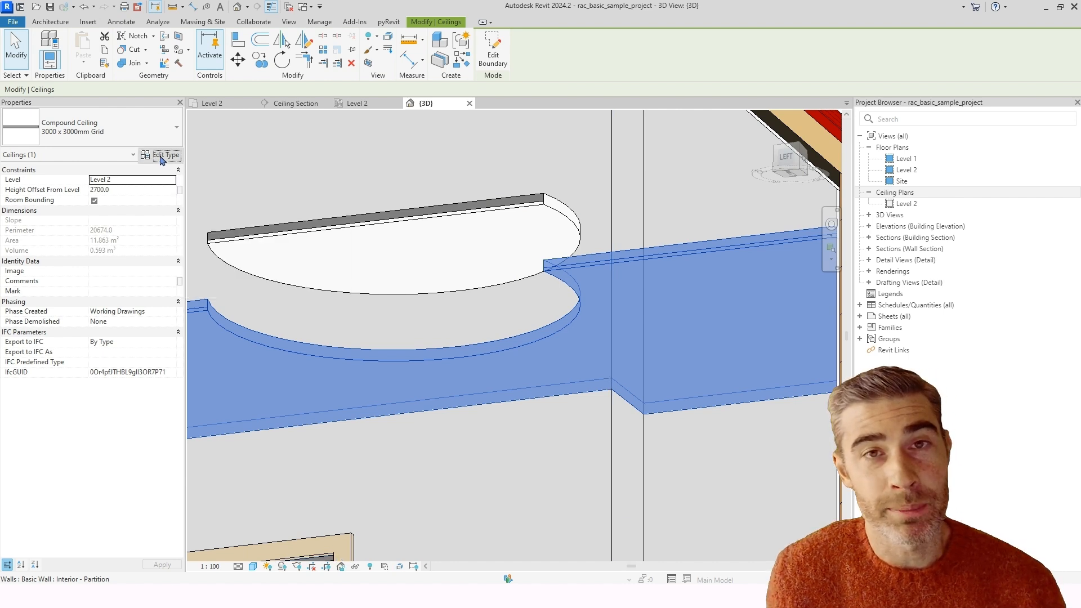
left_click_drag(181, 120, 182, 100)
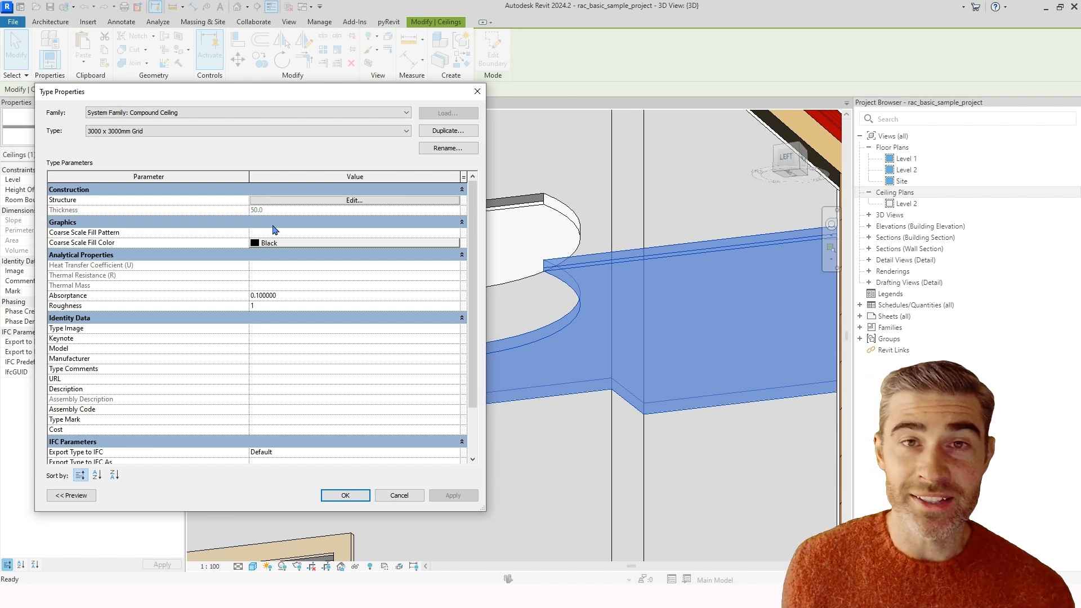
left_click(341, 202)
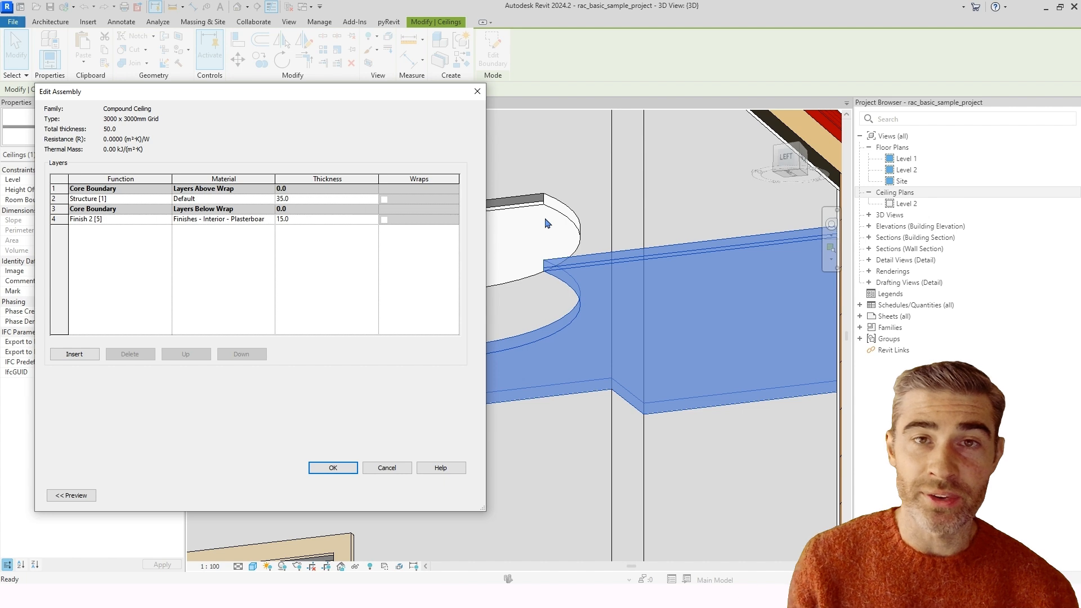
left_click(388, 469)
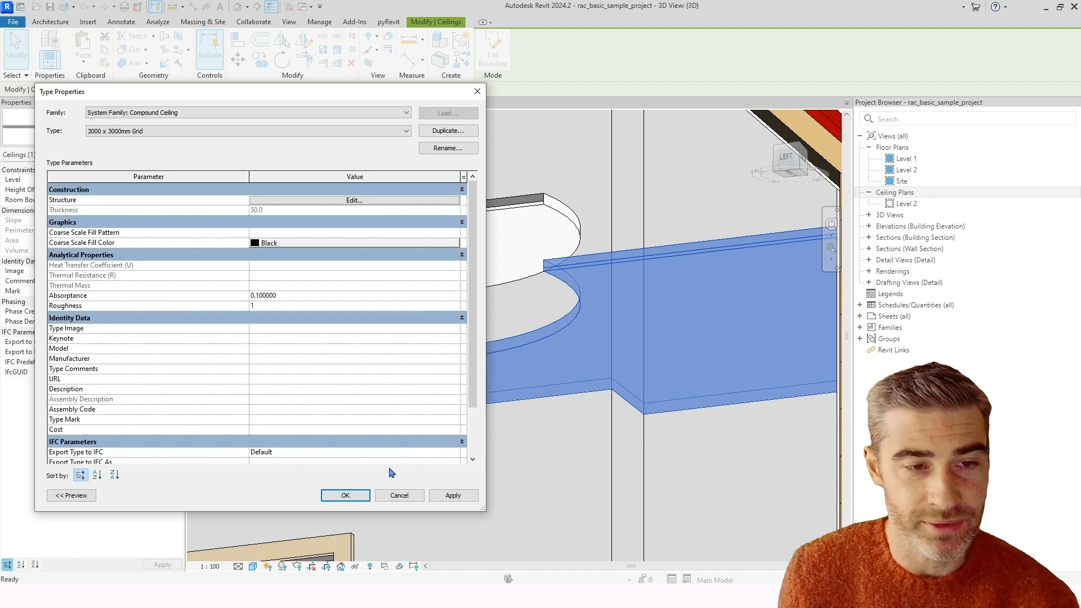
- Duplicate the main ceiling's type under the name Tile Ceiling
left_click_drag(361, 95, 382, 95)
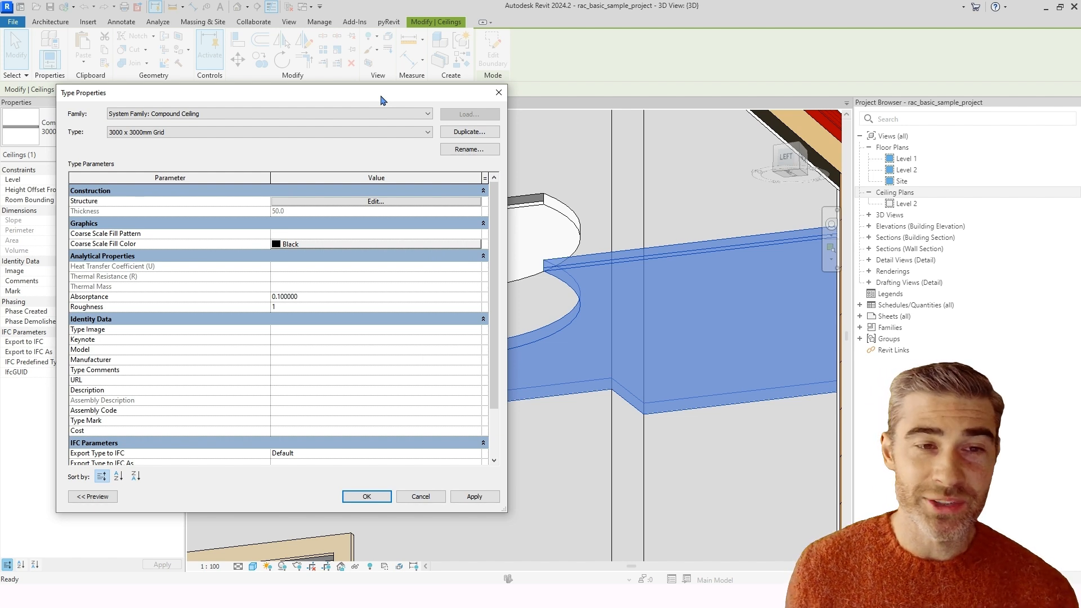
left_click(459, 136)
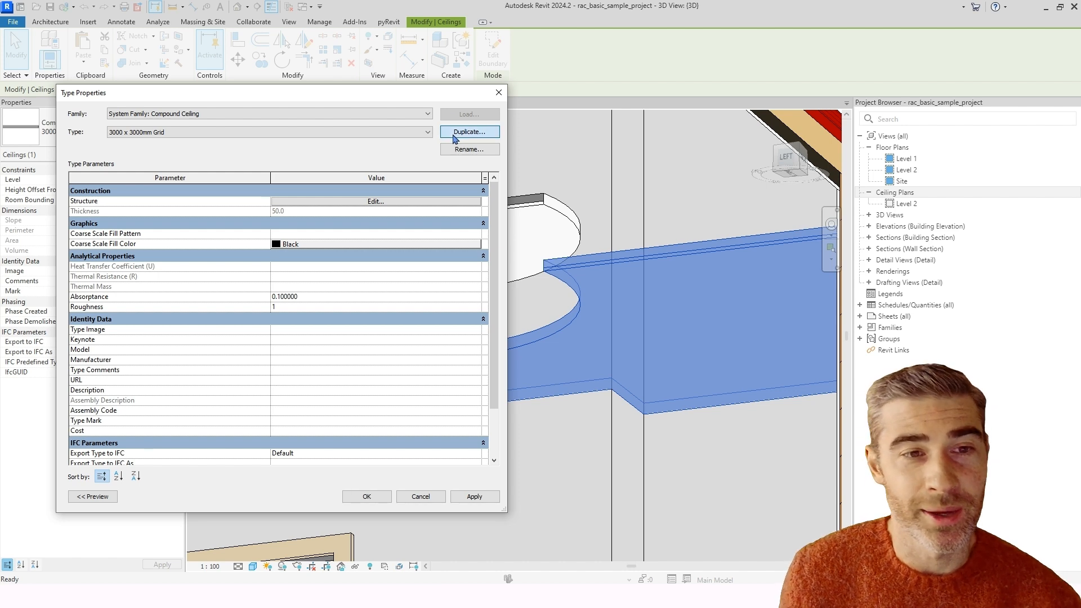
type("Tile ")
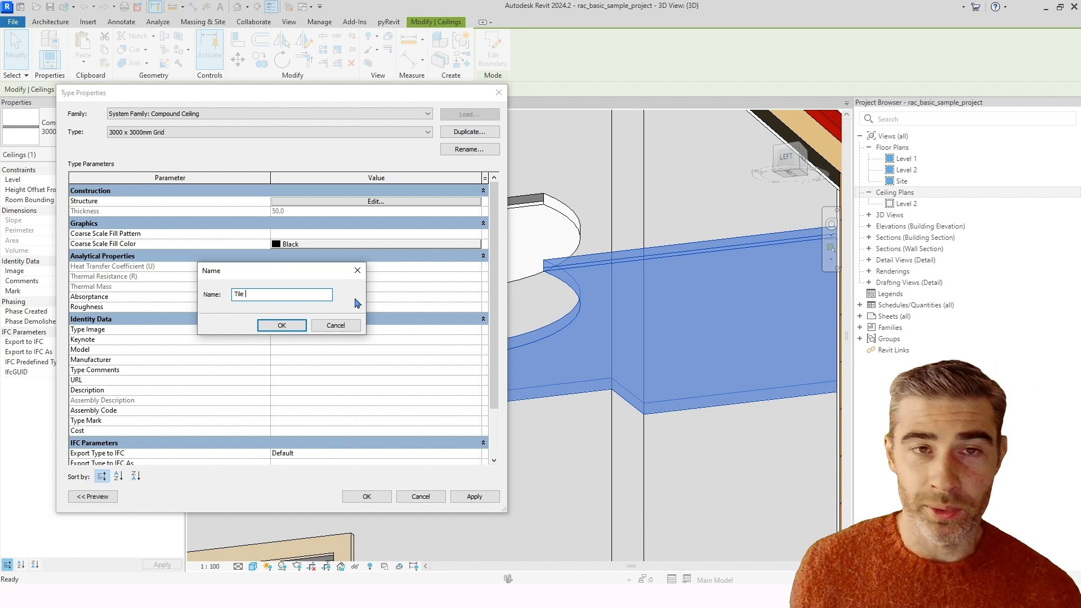
type("Ceiling")
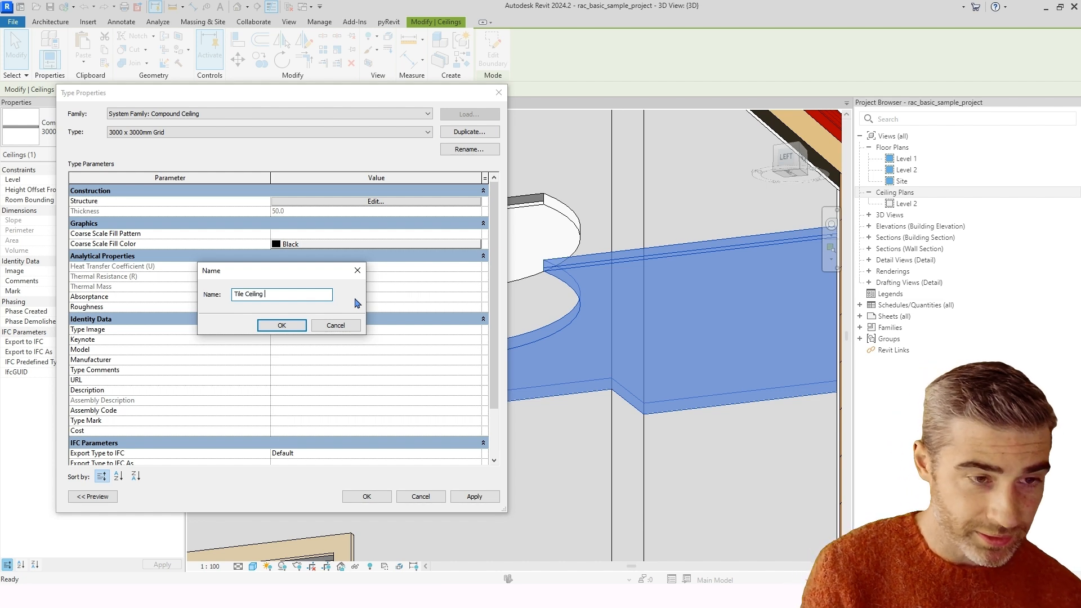
left_click(289, 326)
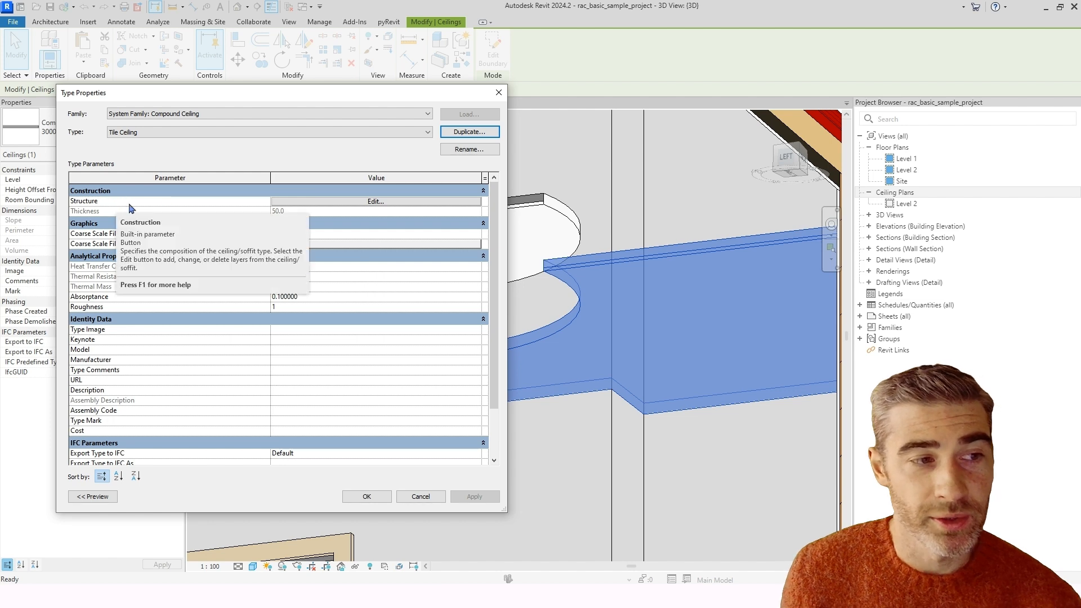
- Open the Tile Ceiling type's layer structure and bring up the material choices for the Finish 2 [5] layer
left_click(332, 201)
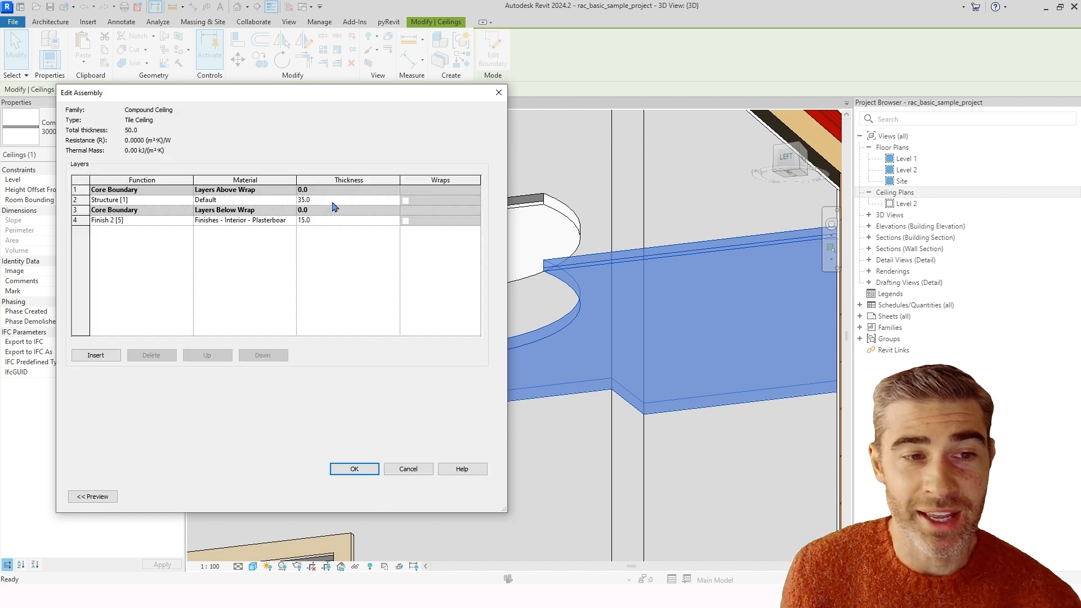
left_click_drag(264, 91, 236, 84)
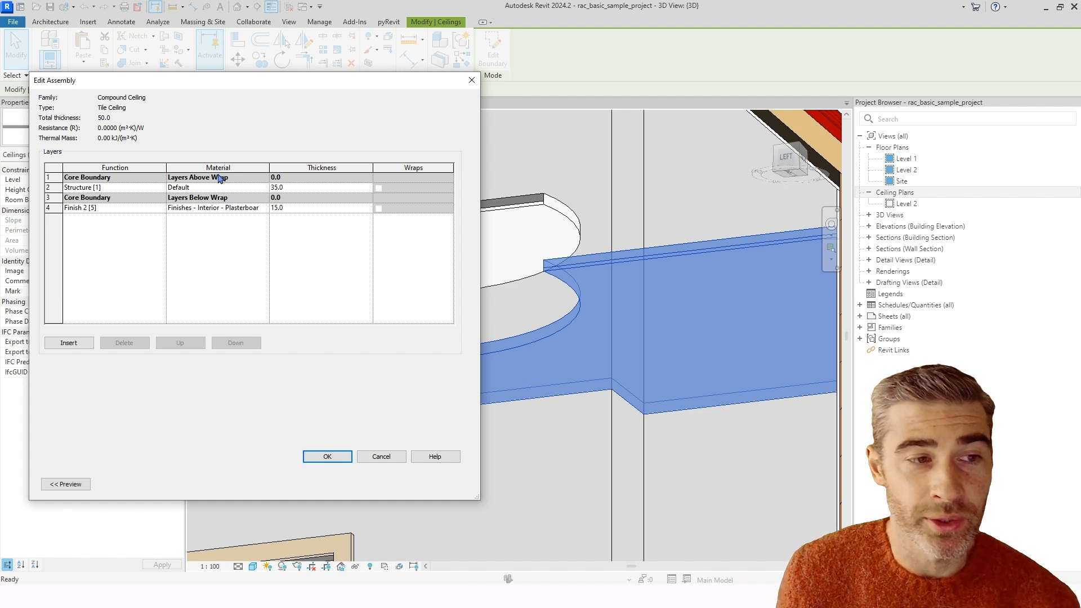
left_click(233, 208)
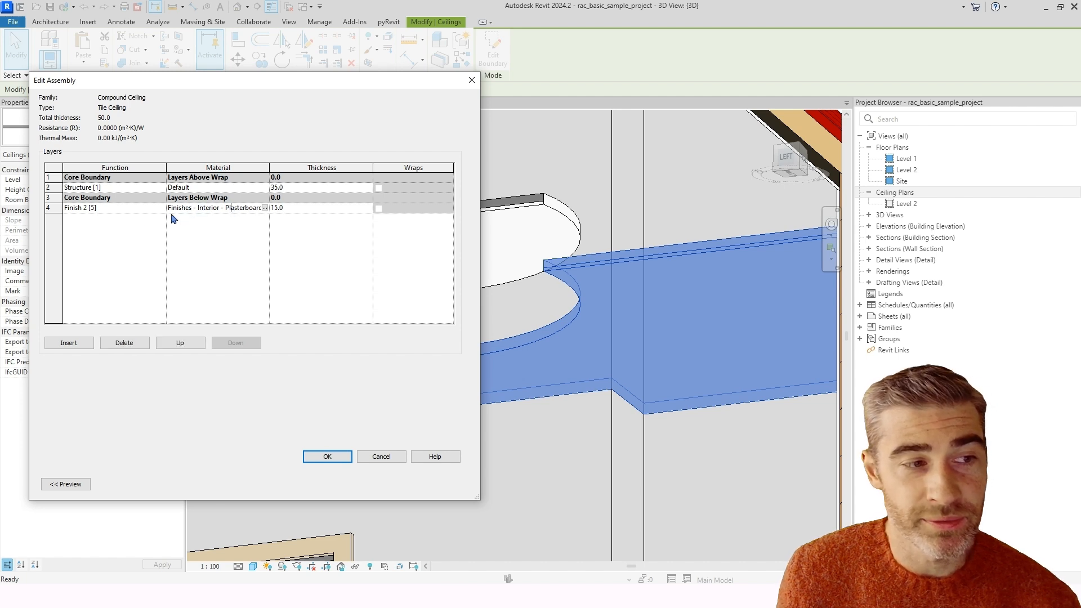
left_click(265, 209)
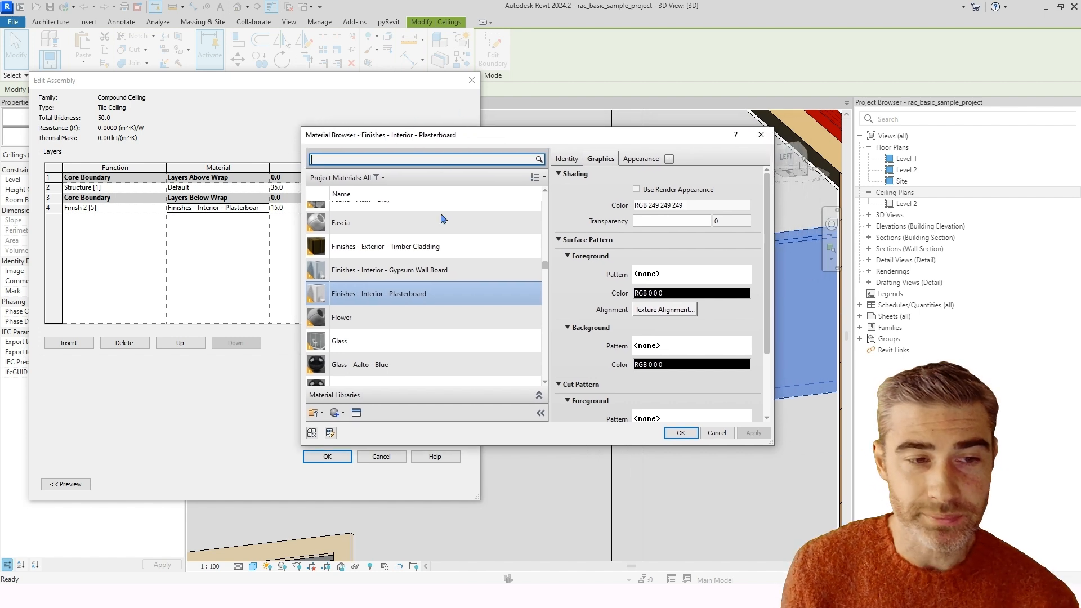
- Duplicate the Default material together with its assets and name the copy Ceiling Tile
scroll(441, 261, "up", 5)
scroll(440, 261, "up", 5)
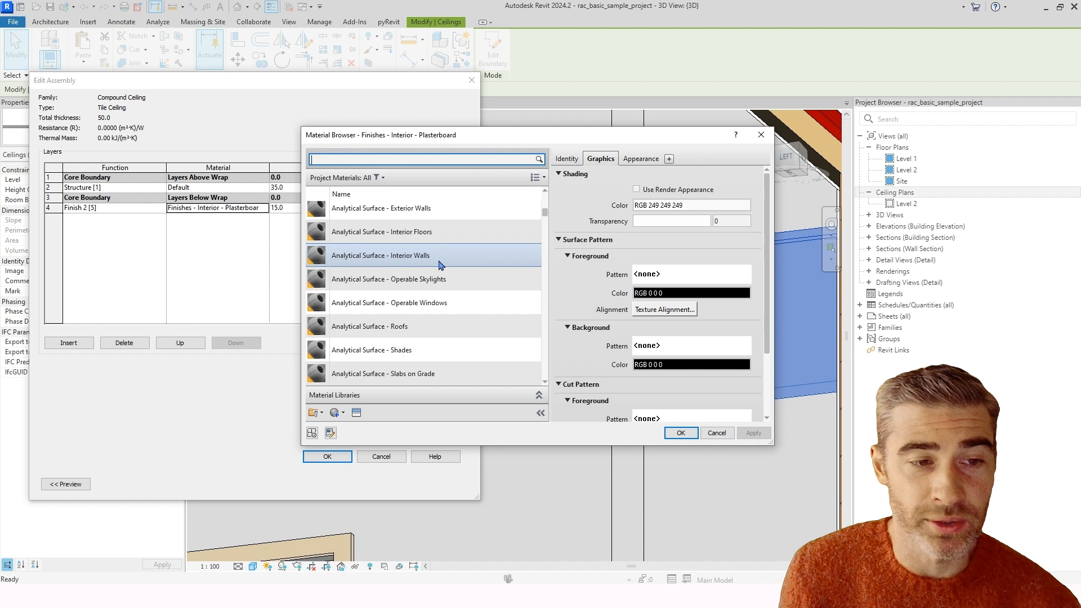
scroll(440, 262, "down", 4)
scroll(442, 266, "down", 1)
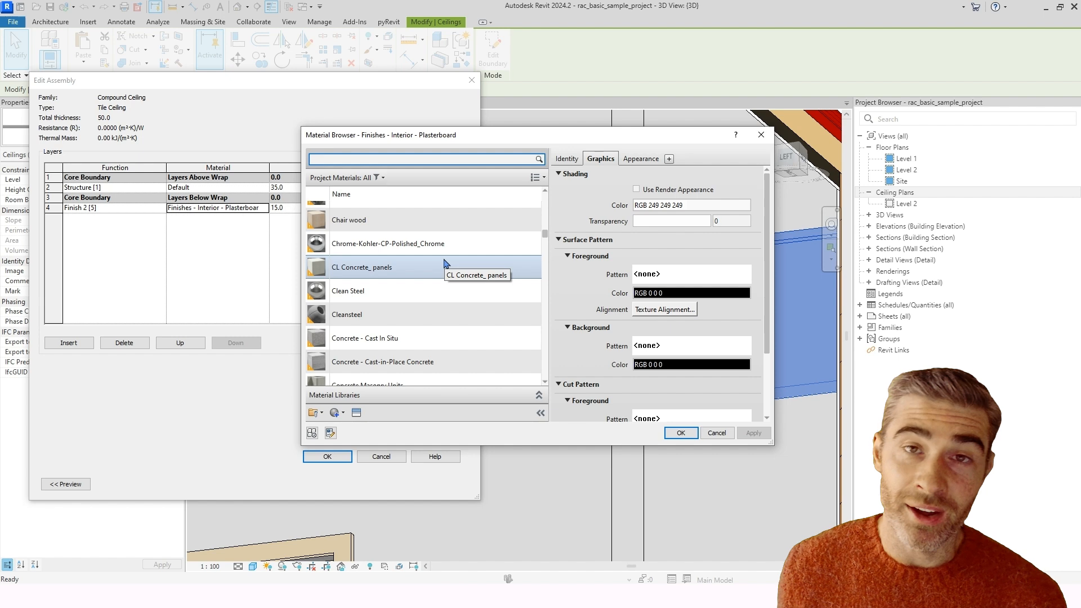
scroll(446, 263, "down", 3)
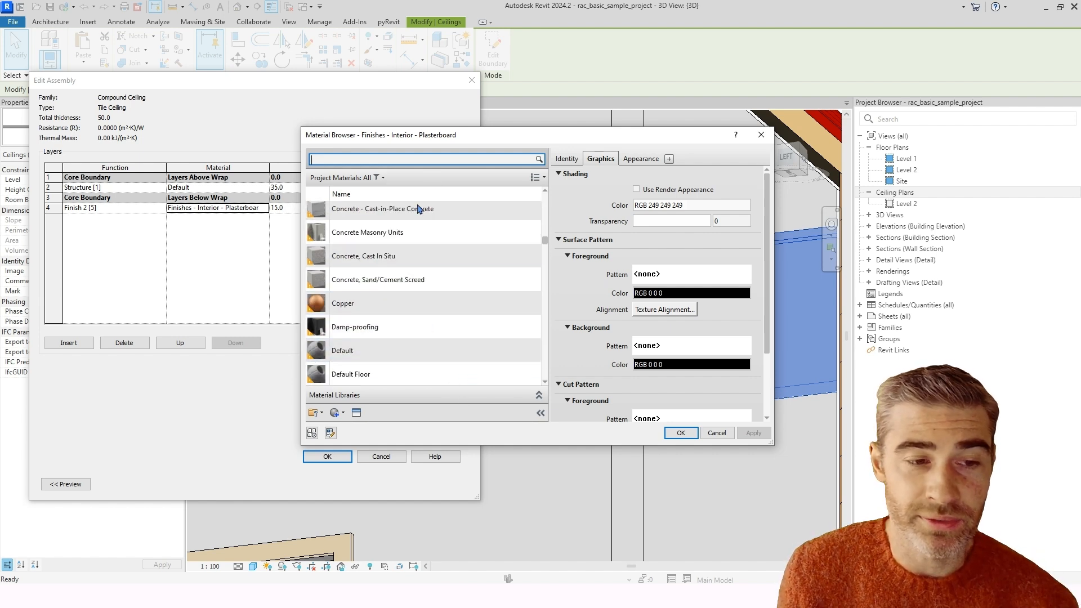
left_click(394, 354)
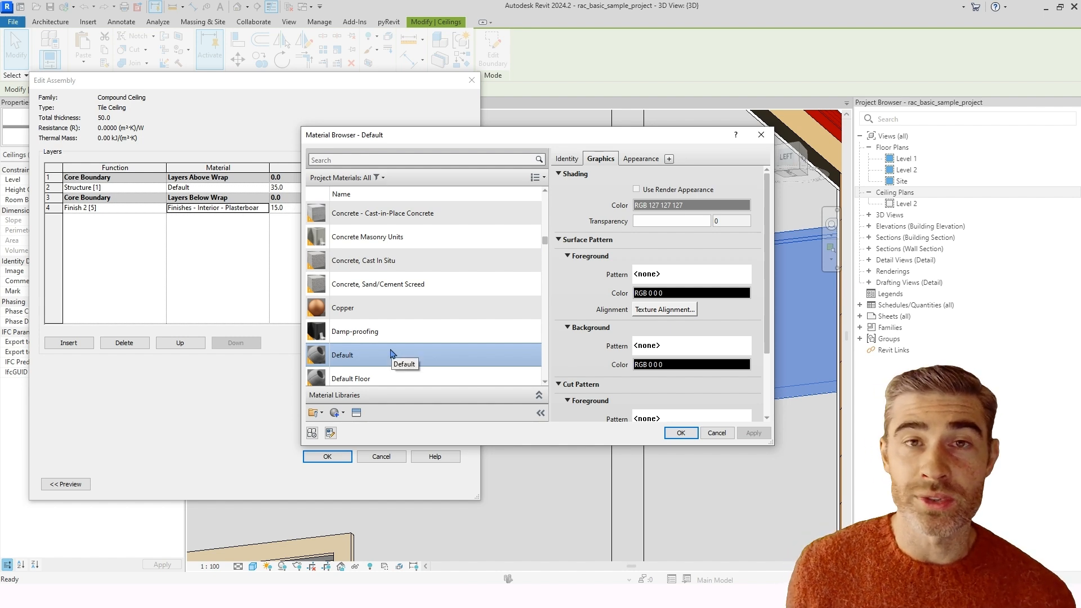
scroll(400, 361, "down", 1)
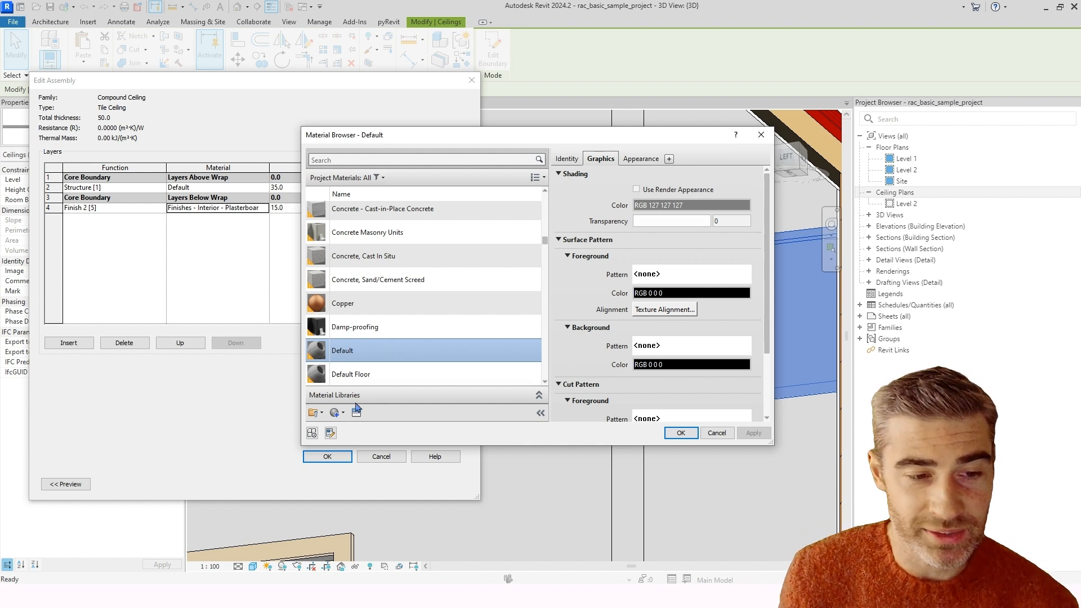
right_click(385, 353)
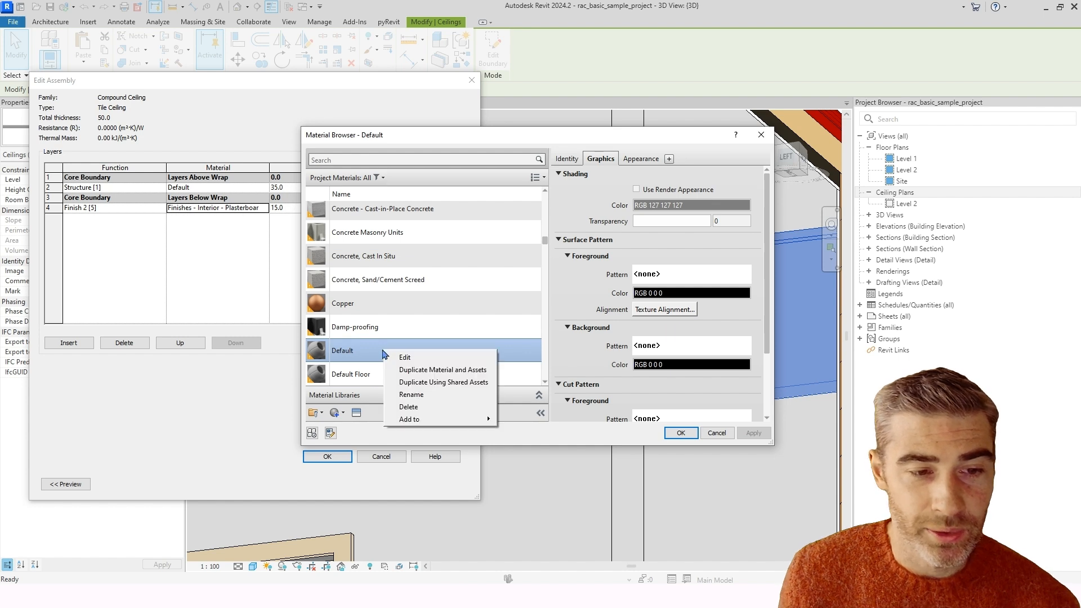
left_click(424, 372)
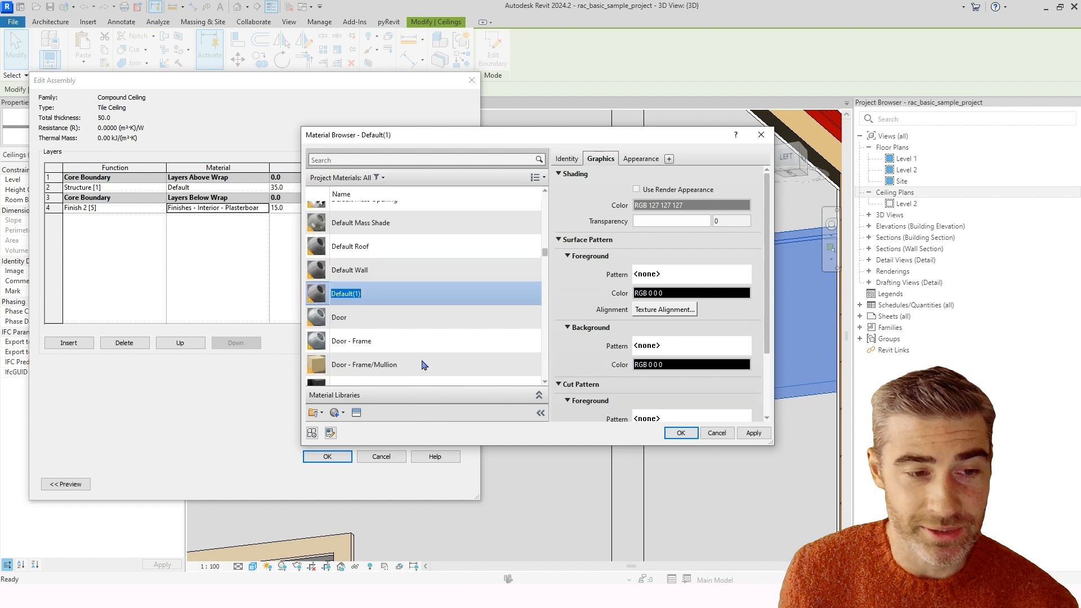
type("C")
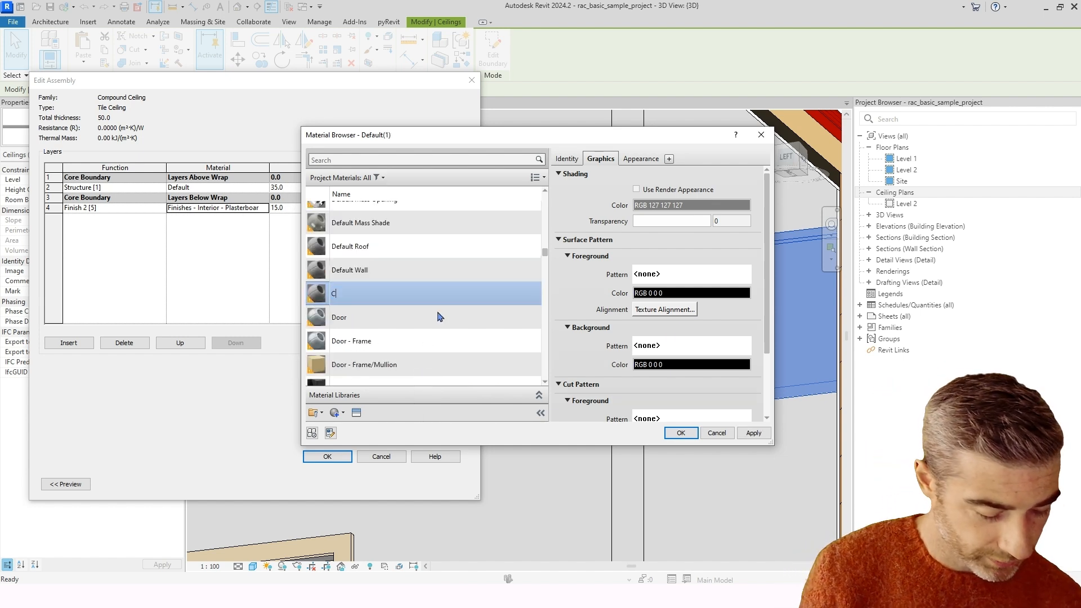
type("eiling TIles")
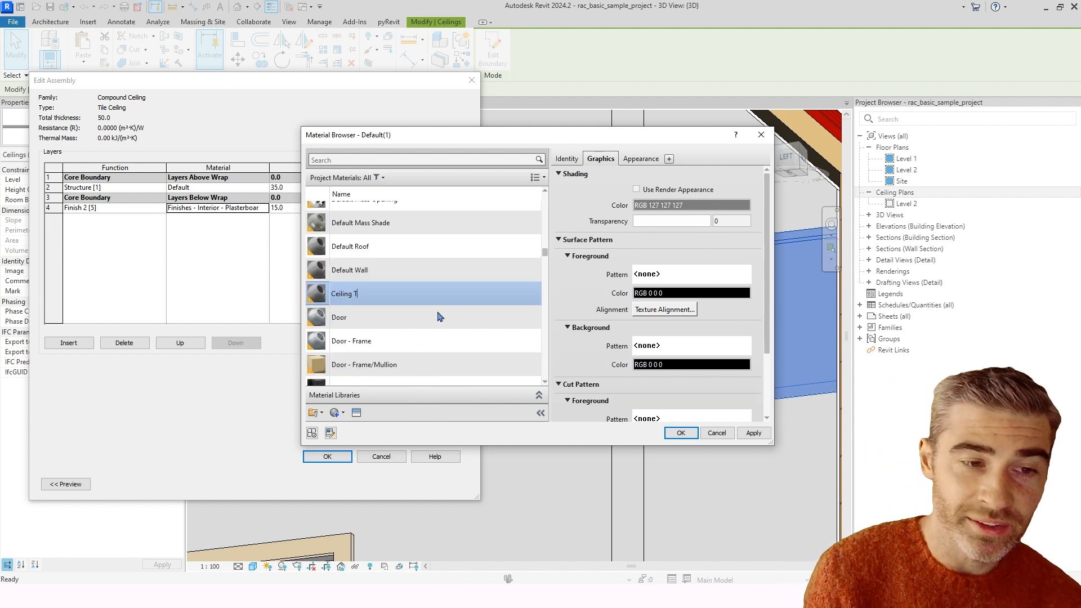
key("BackSpace")
key("BackSpace")
key("BackSpace")
key("BackSpace")
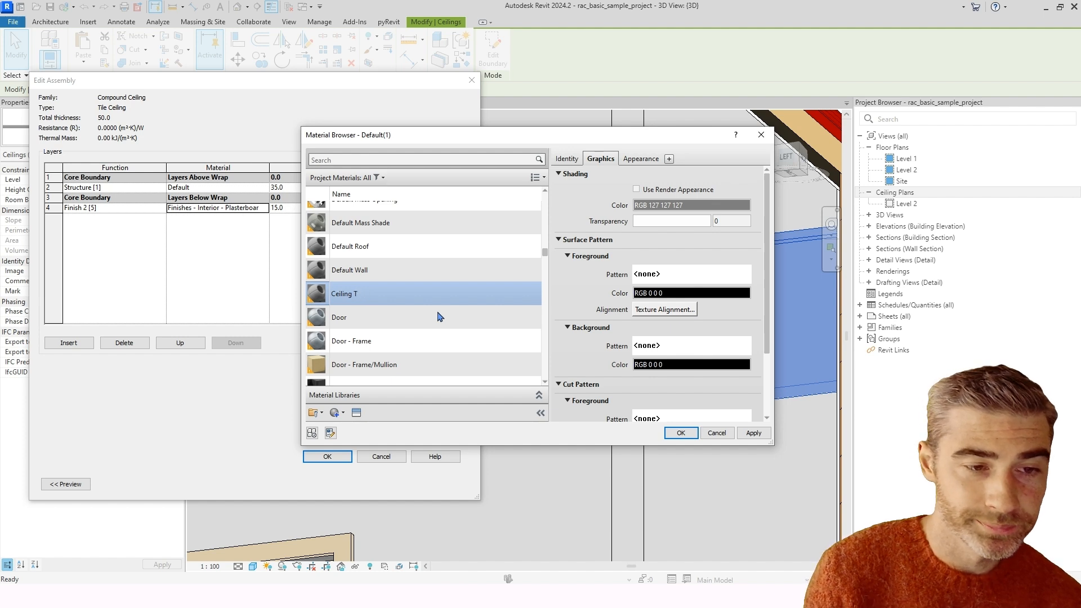
type("ile")
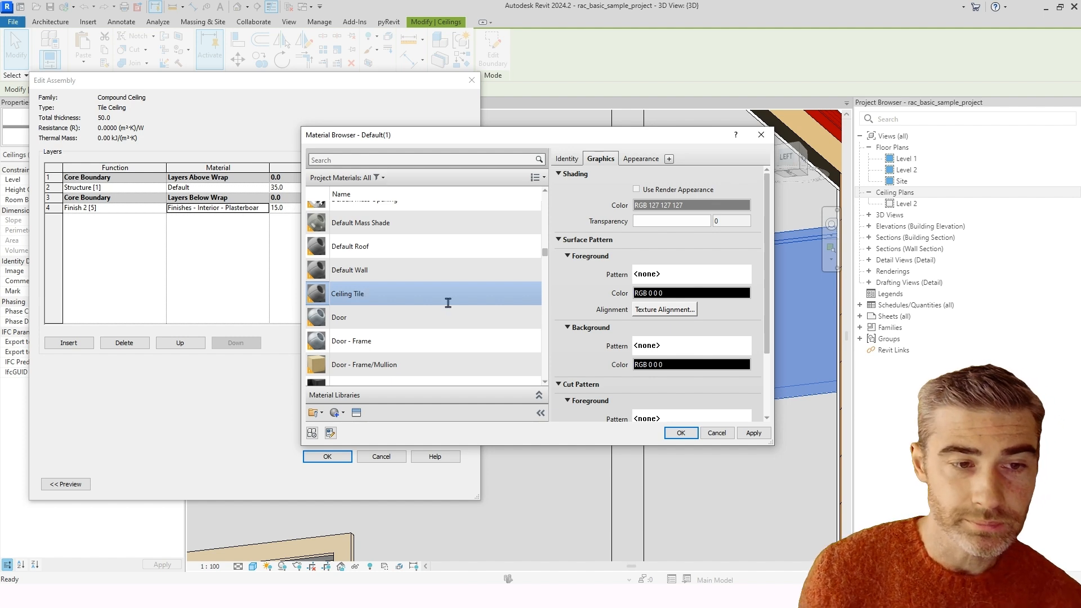
left_click(426, 325)
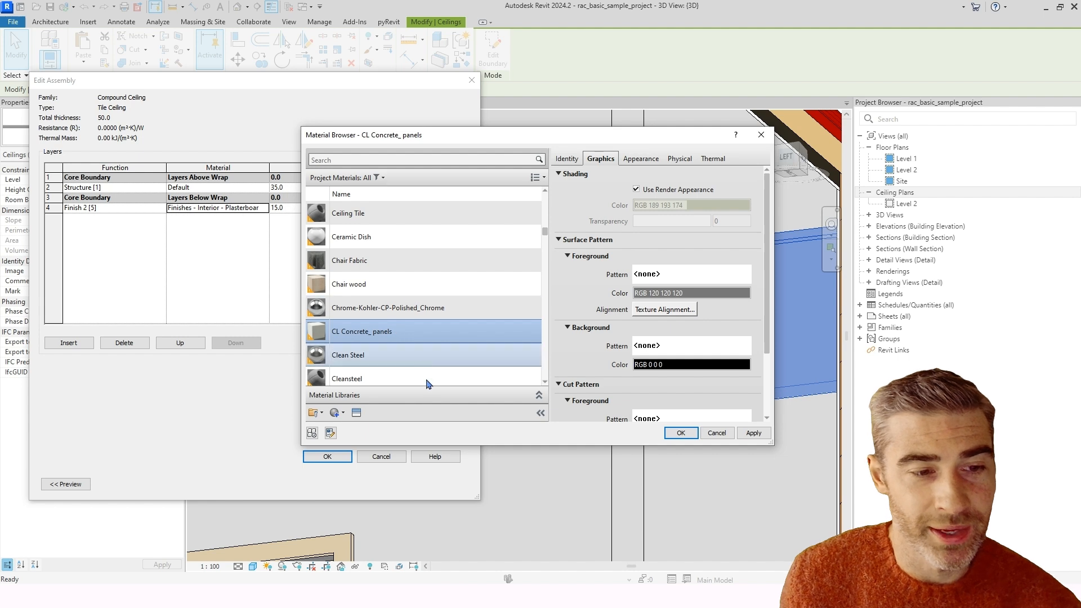
- Select the Ceiling Tile material and look through the drafting fill patterns for its surface foreground
scroll(450, 375, "up", 3)
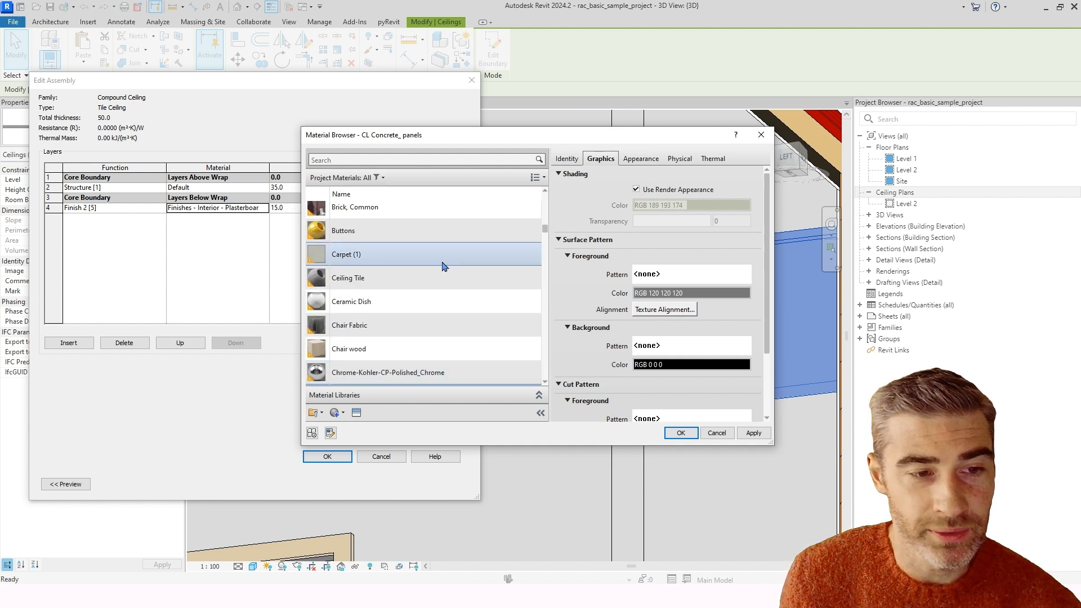
left_click(445, 280)
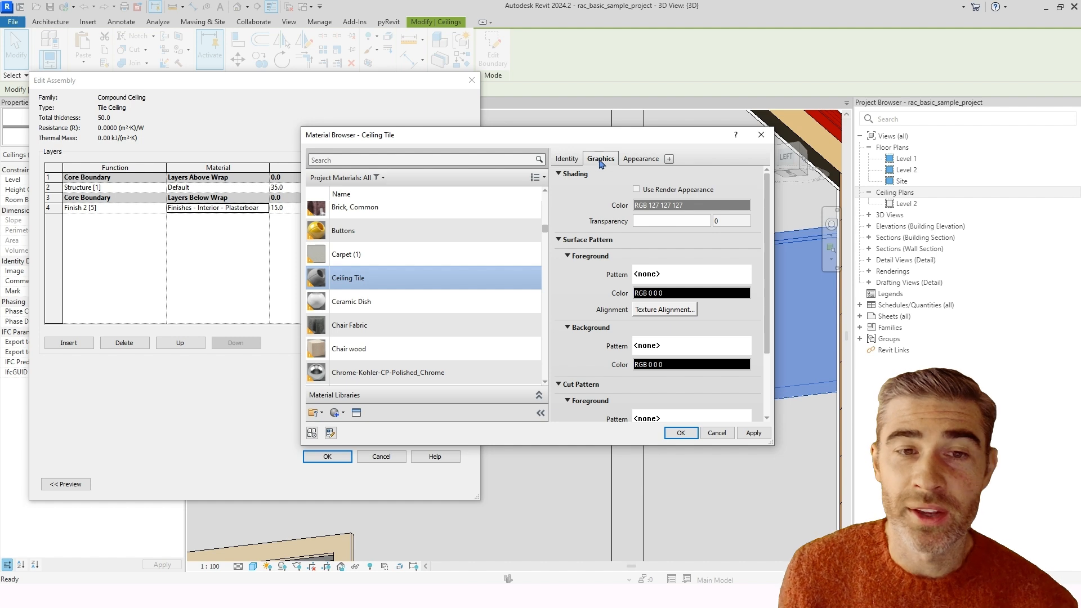
scroll(630, 259, "down", 1)
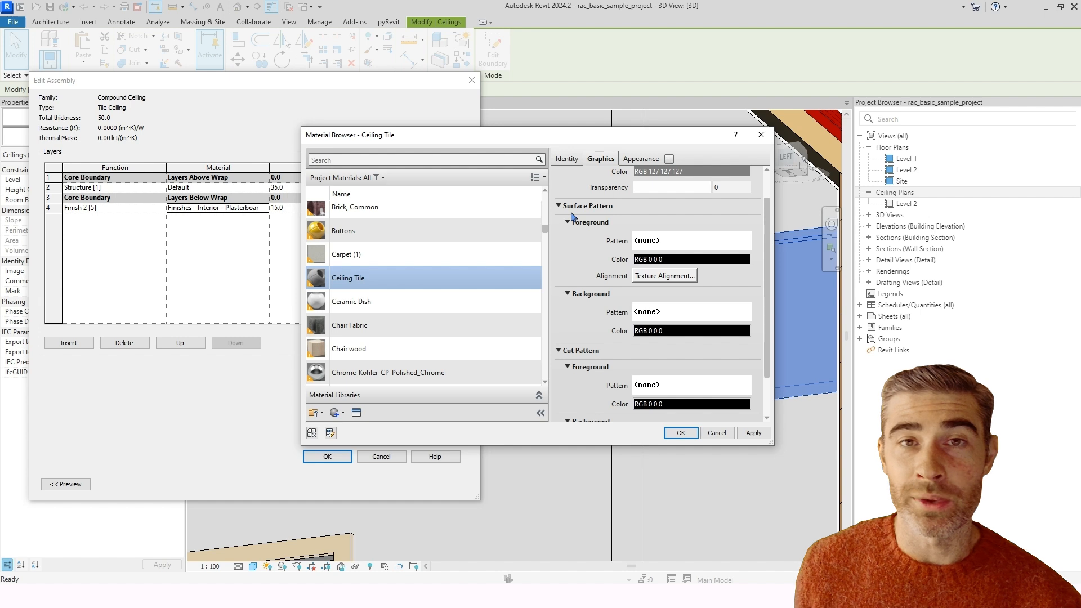
left_click(659, 242)
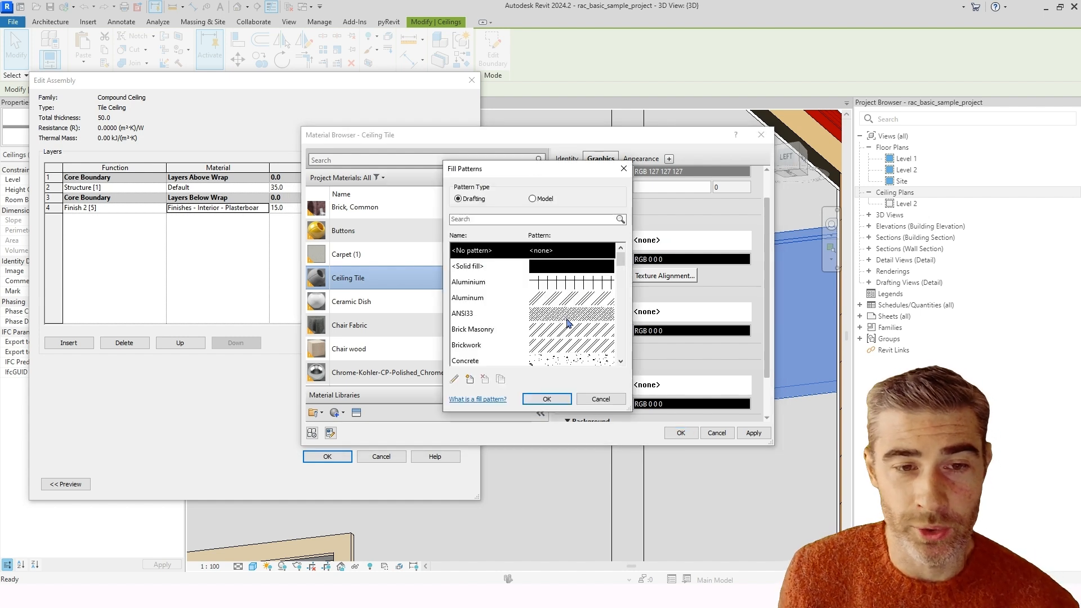
scroll(560, 322, "down", 2)
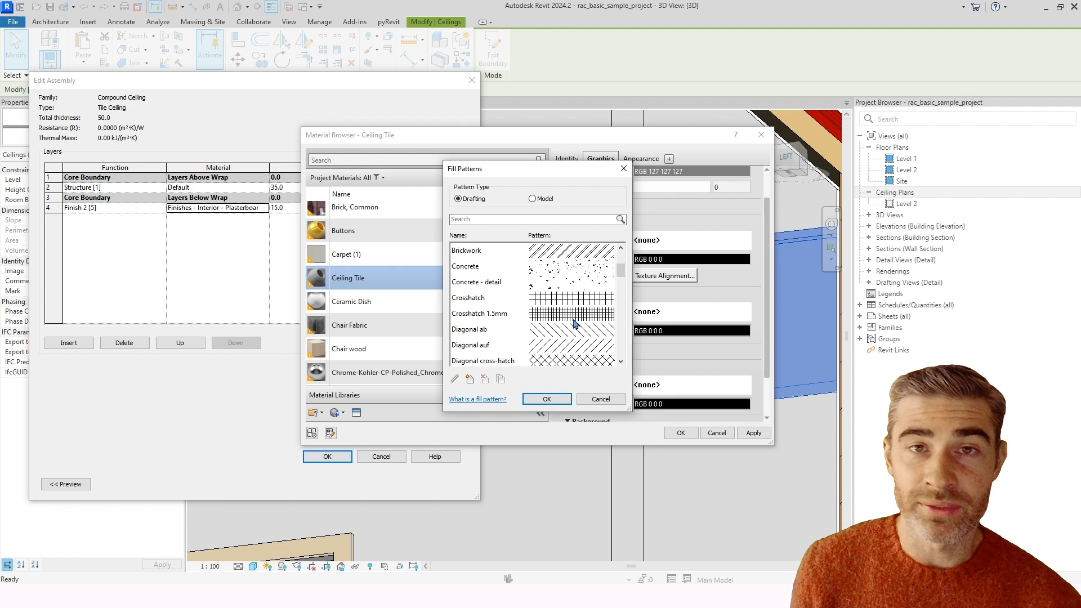
scroll(563, 322, "down", 5)
scroll(523, 312, "down", 6)
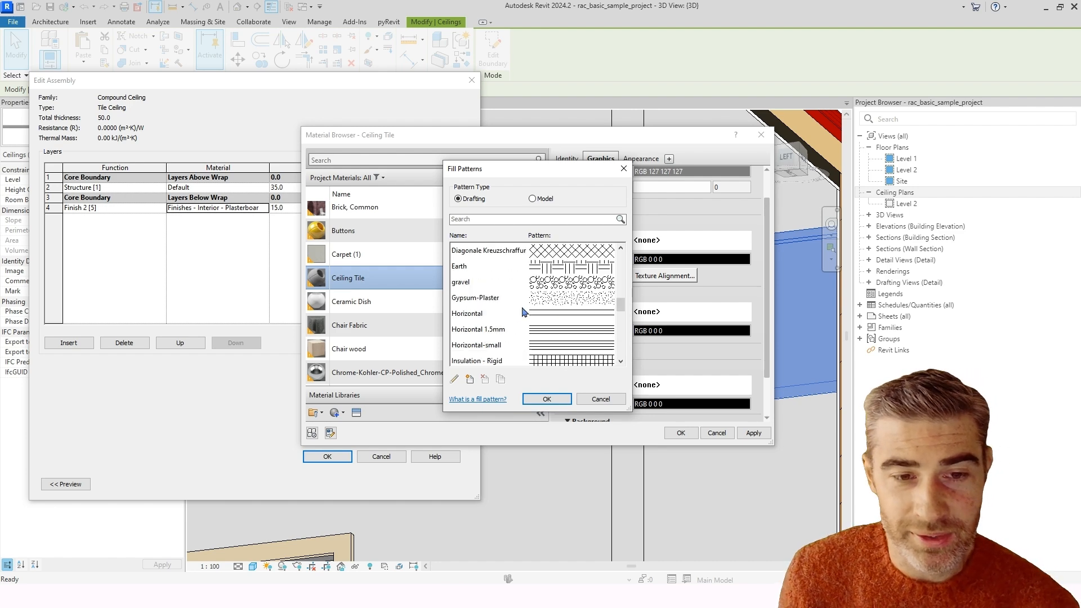
scroll(523, 311, "down", 3)
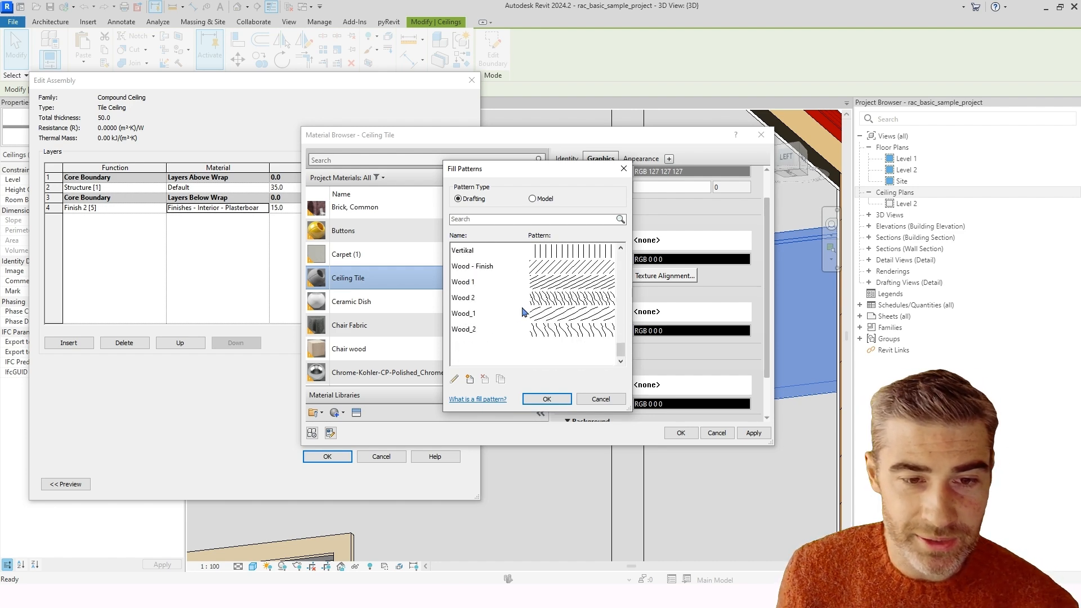
scroll(523, 311, "up", 2)
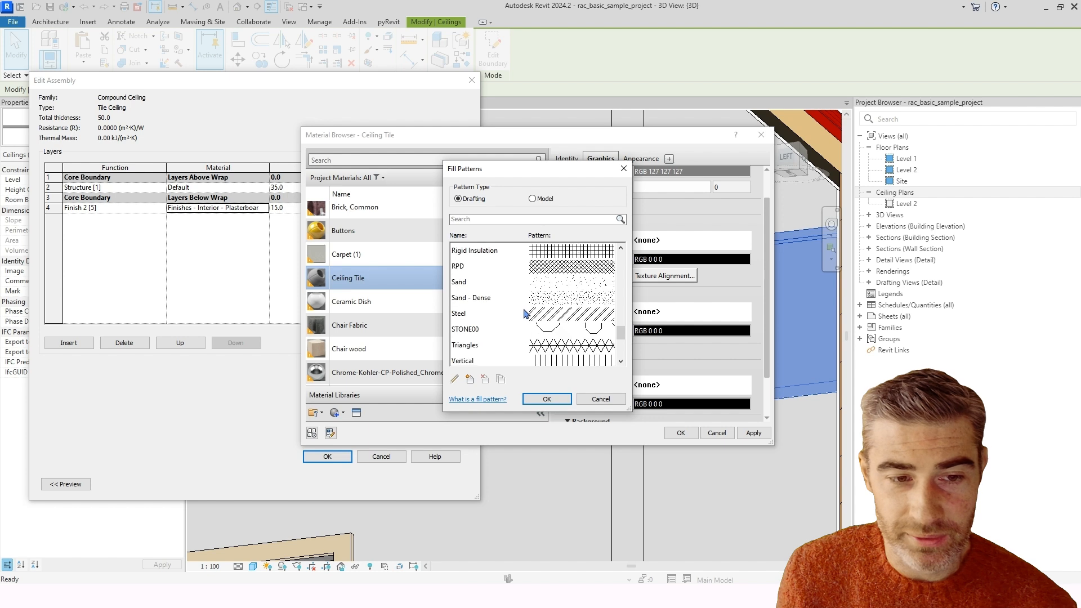
- Switch the surface foreground pattern type to Model and select the 200mm Squares pattern
left_click(532, 199)
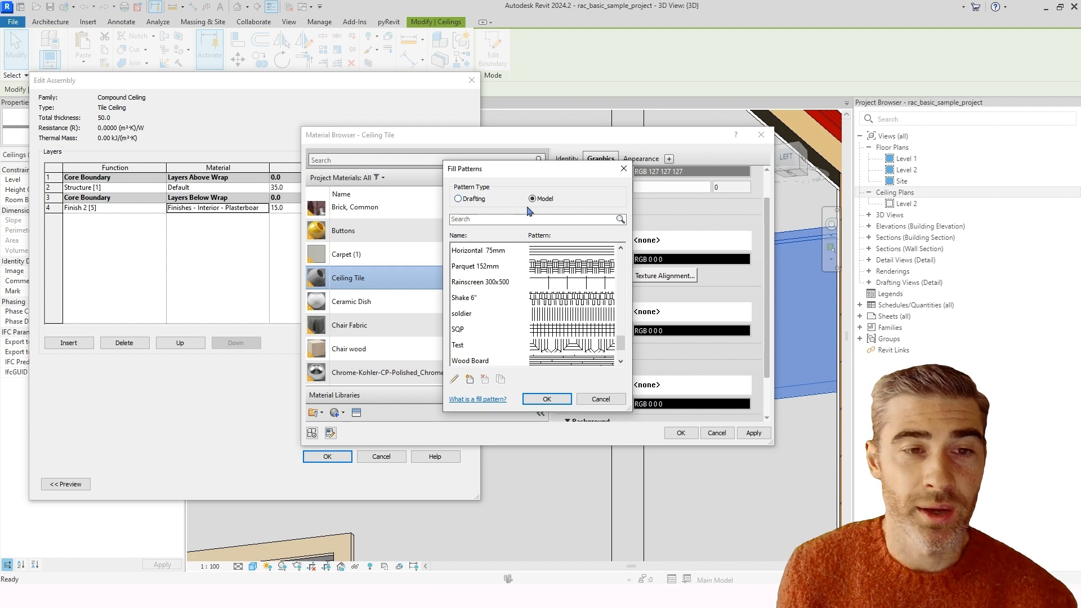
scroll(580, 298, "up", 1)
scroll(581, 299, "down", 2)
scroll(581, 299, "up", 10)
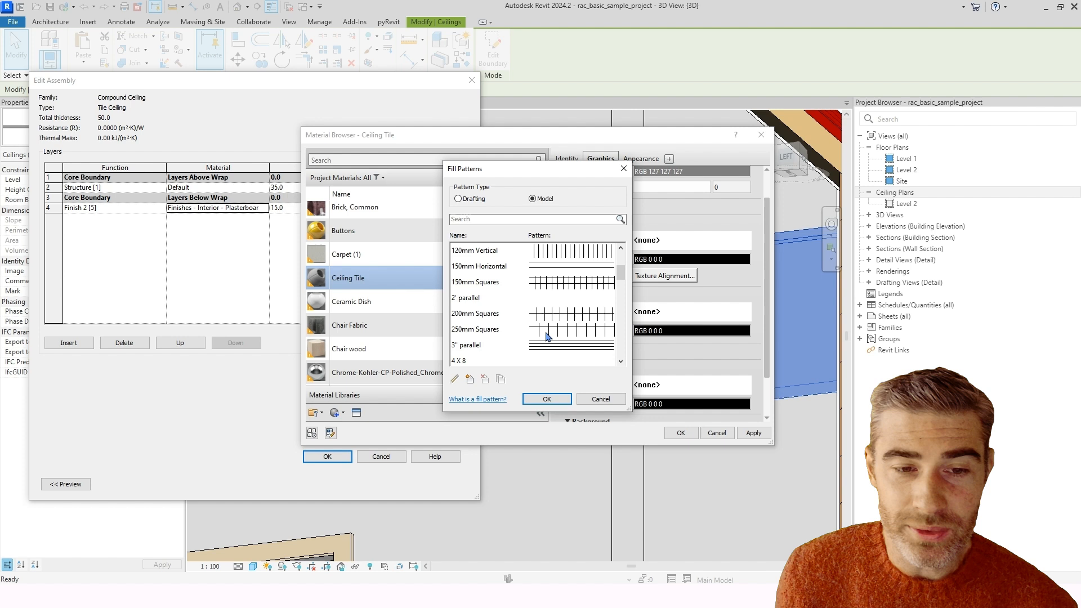
left_click(496, 316)
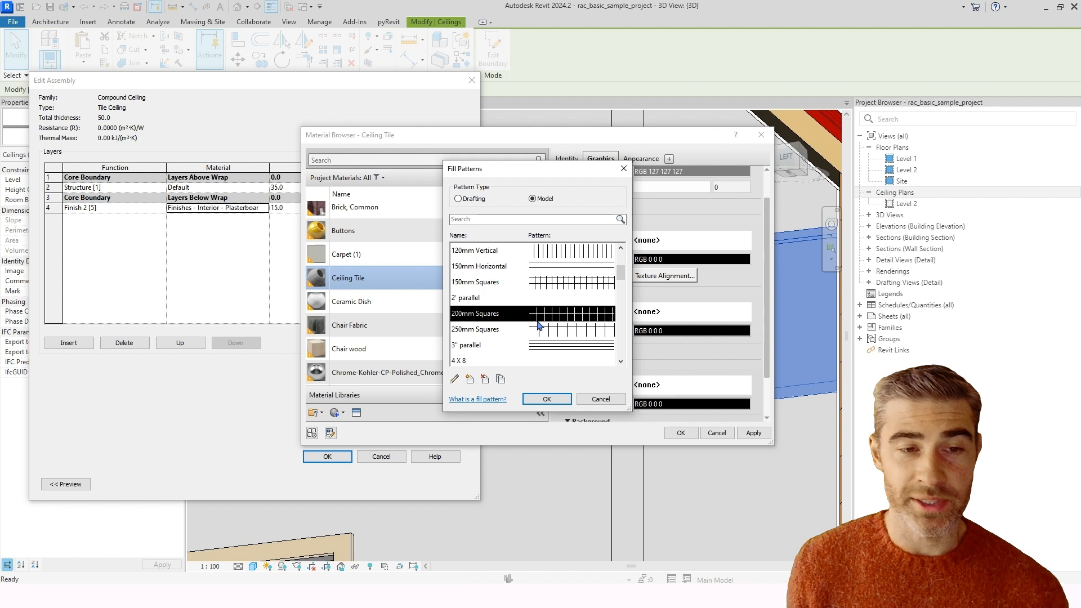
- Start a new model surface pattern named Ceiling Tile - 600x600
left_click(470, 380)
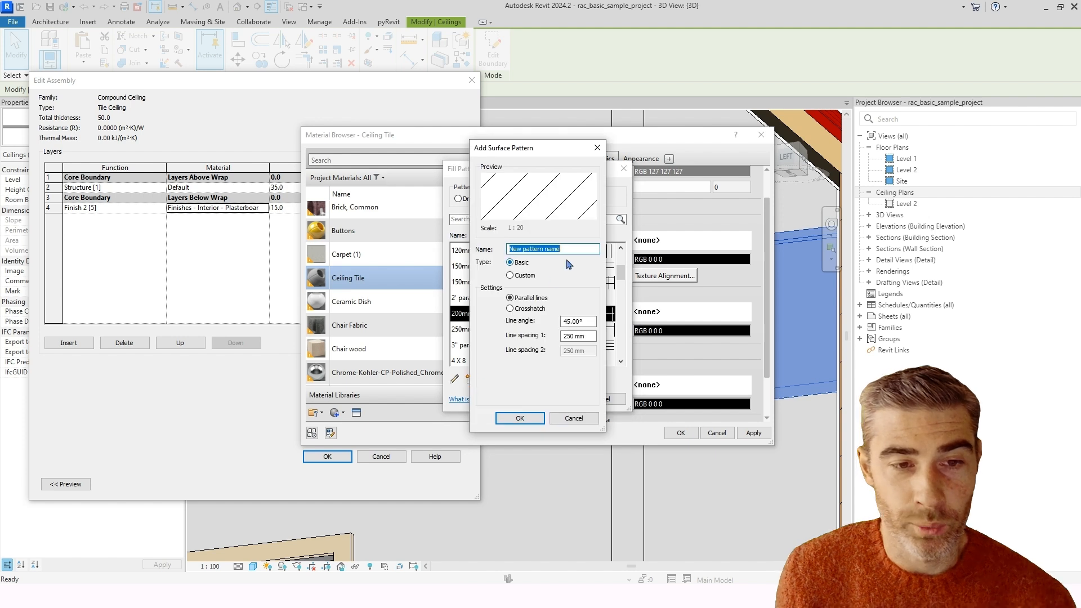
type("Ceili")
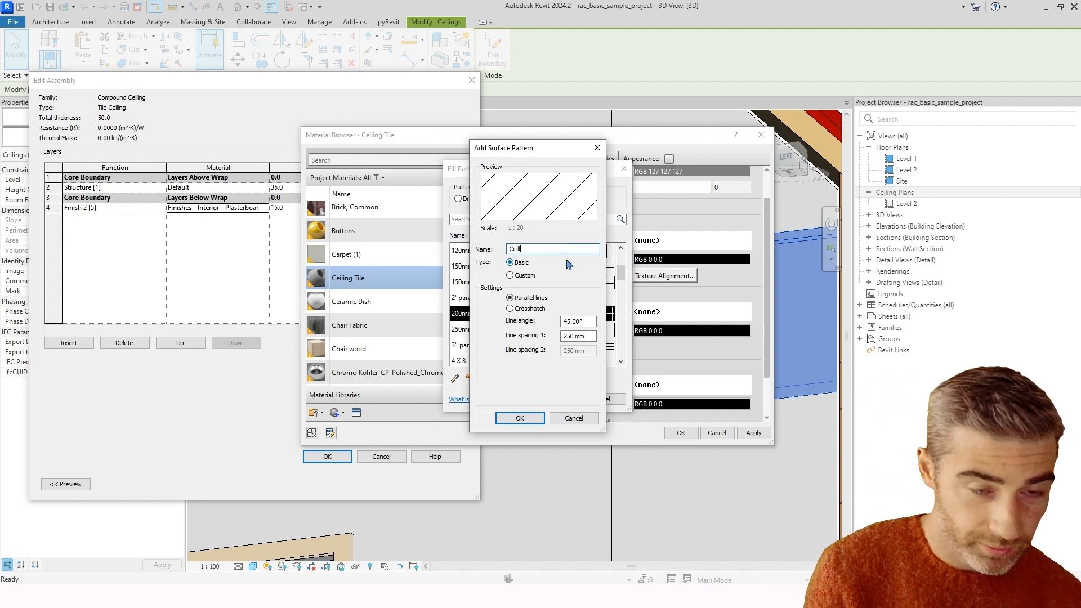
type("ng Tile")
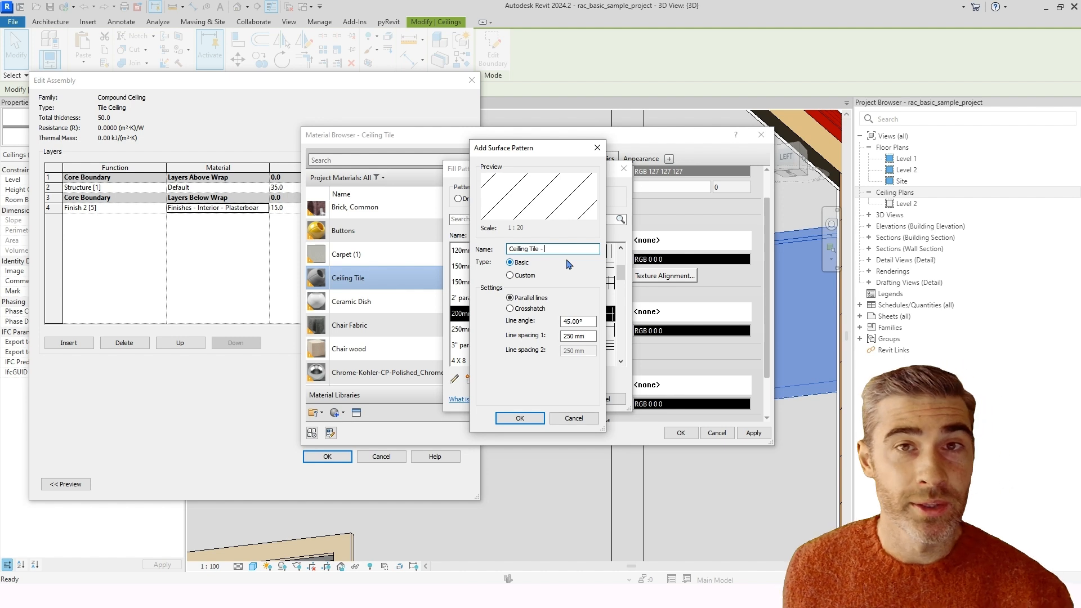
type("- 600")
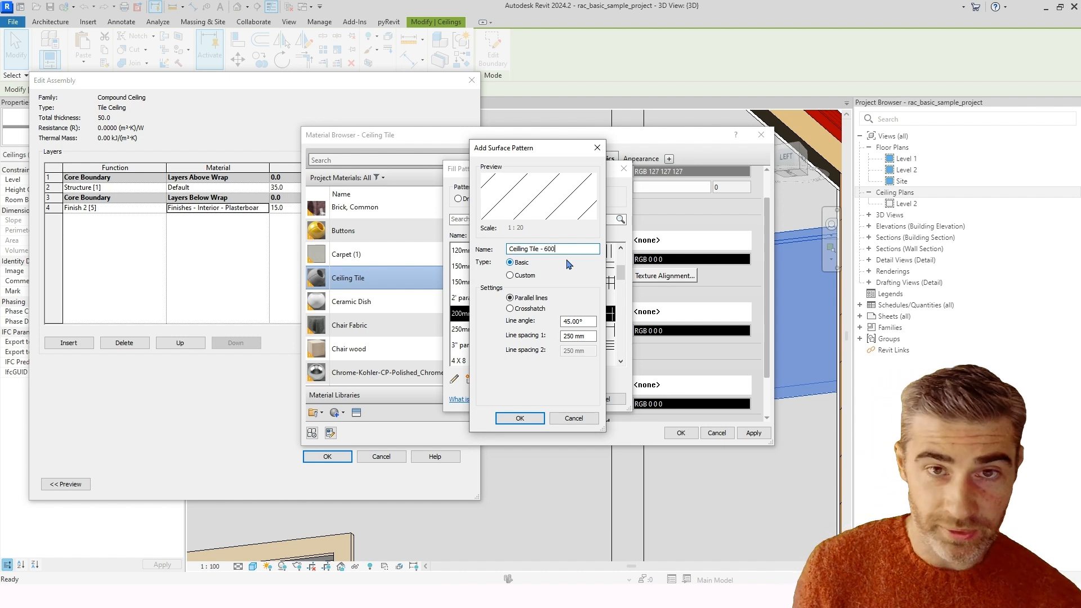
type("x600")
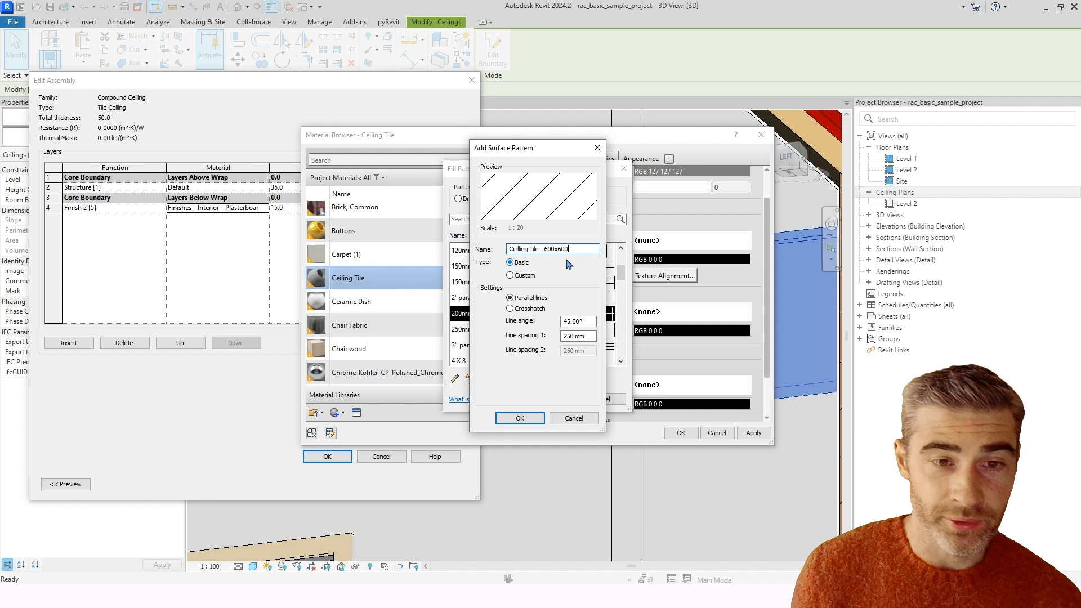
- Make the Ceiling Tile - 600x600 surface pattern a crosshatch with a line angle of 0 degrees
left_click(589, 321)
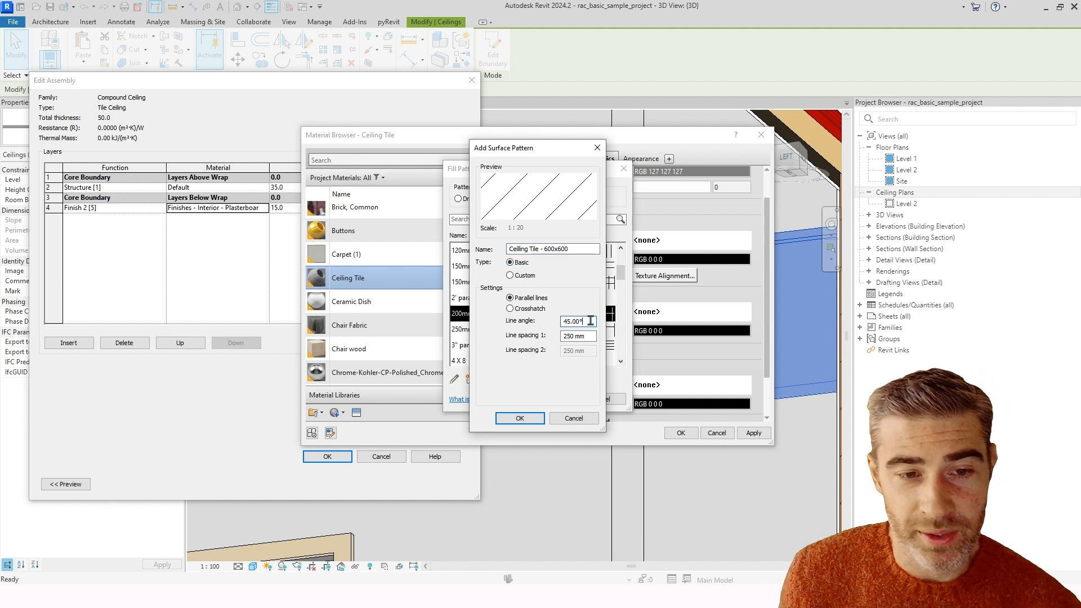
left_click(510, 309)
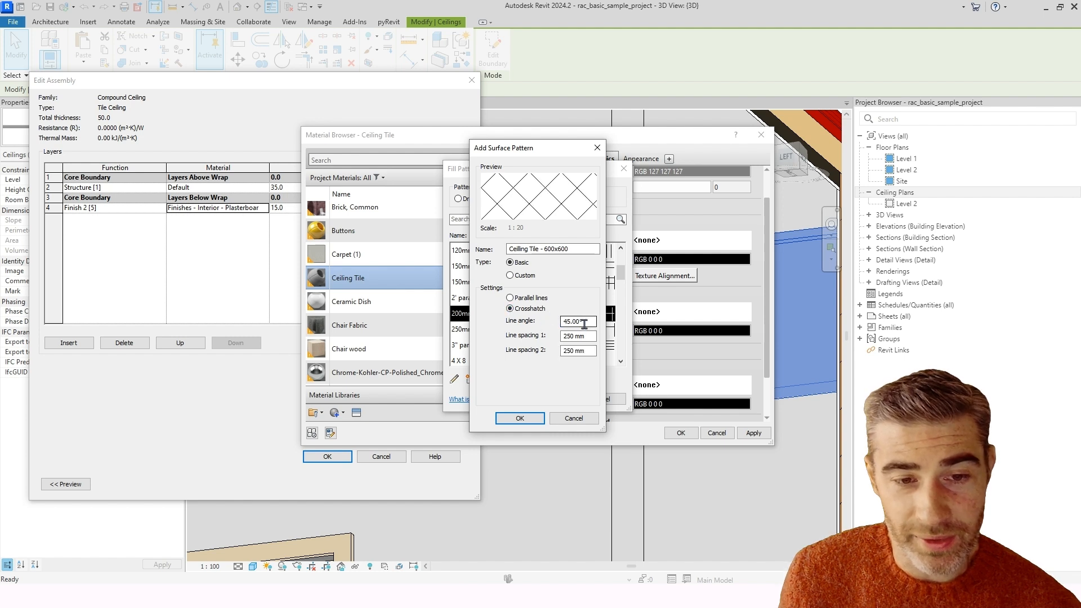
left_click_drag(588, 321, 553, 320)
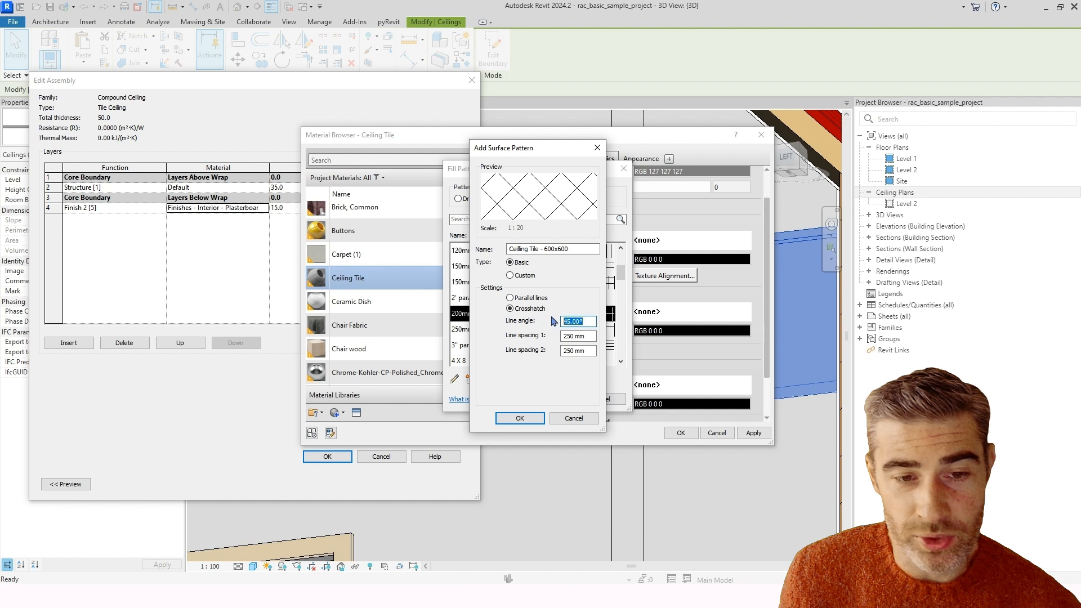
type("0")
left_click(573, 300)
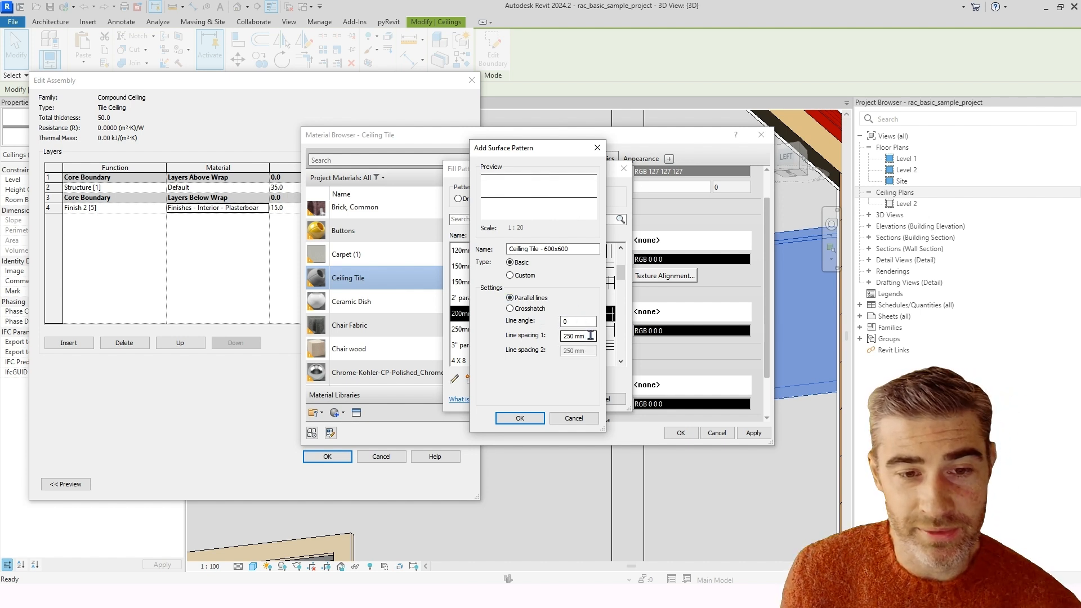
left_click(510, 309)
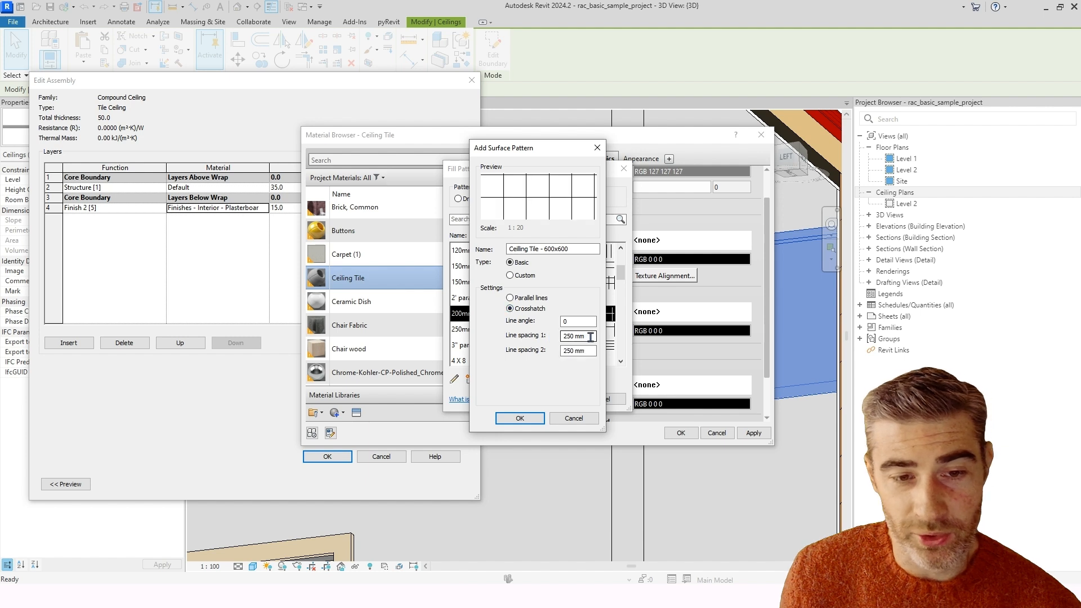
- Set both line spacings of the new pattern to 600 mm and assign it as the Ceiling Tile material's surface foreground
left_click_drag(589, 336, 545, 338)
type("600")
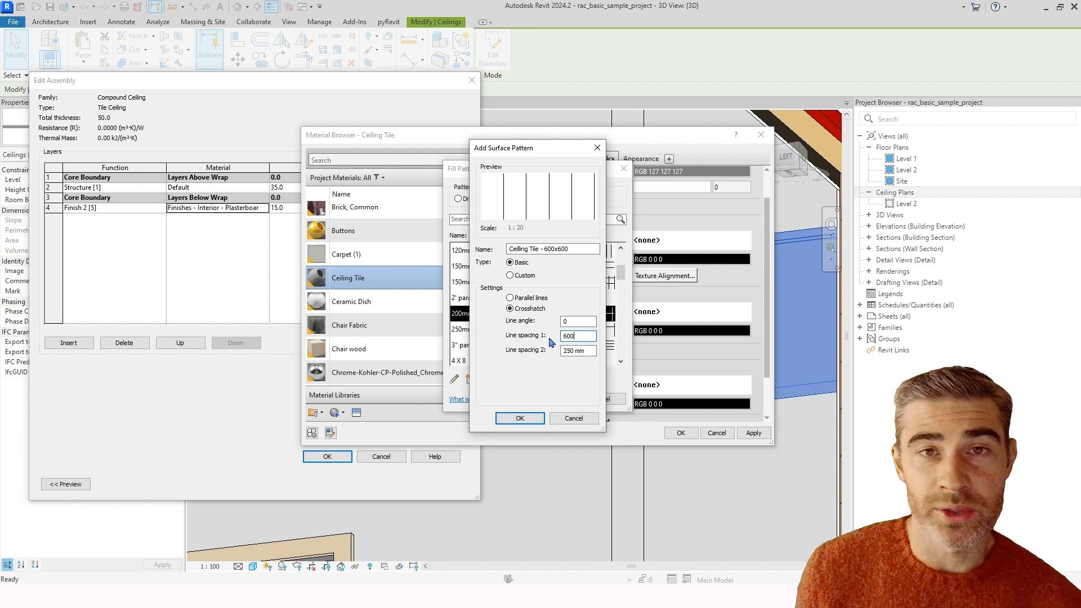
left_click_drag(598, 353, 551, 351)
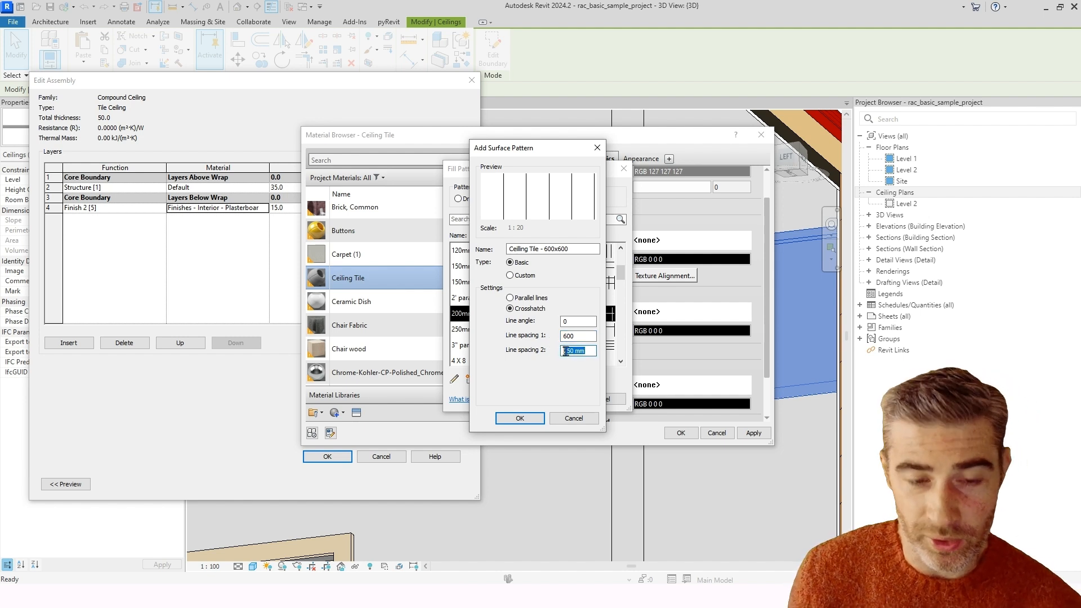
type("600")
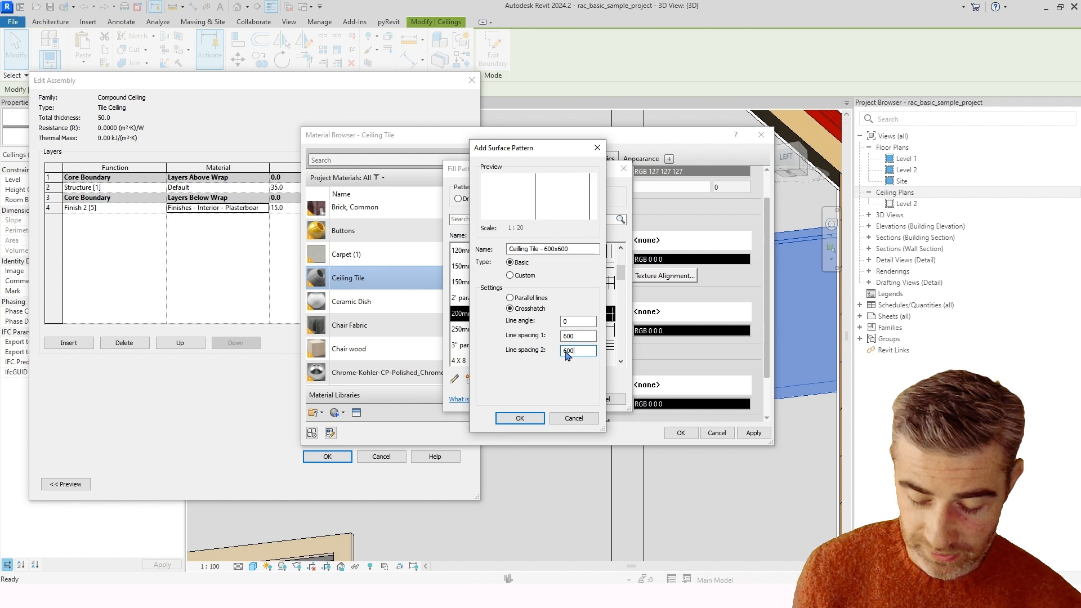
left_click(520, 418)
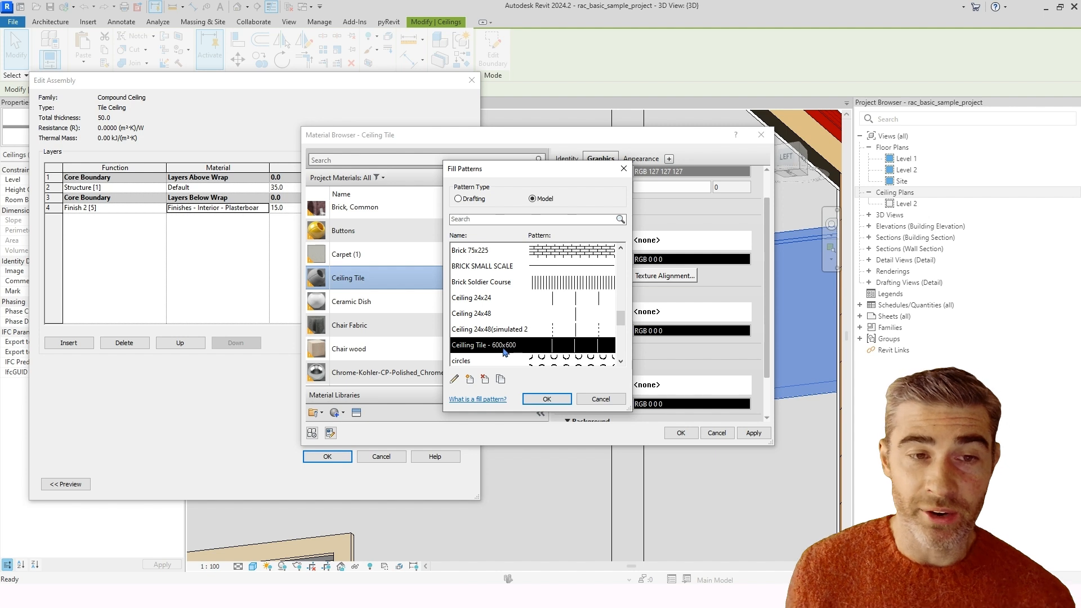
left_click(531, 399)
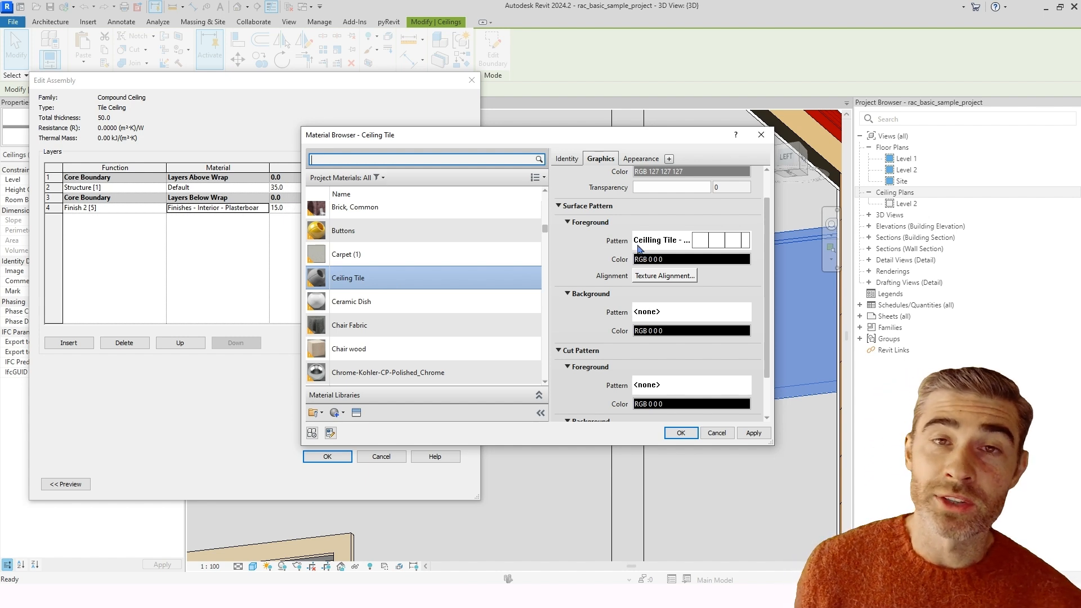
- Set the surface foreground pattern colour to pink RGB 255-128-255 and apply the material and structure changes to the Tile Ceiling type
left_click(677, 262)
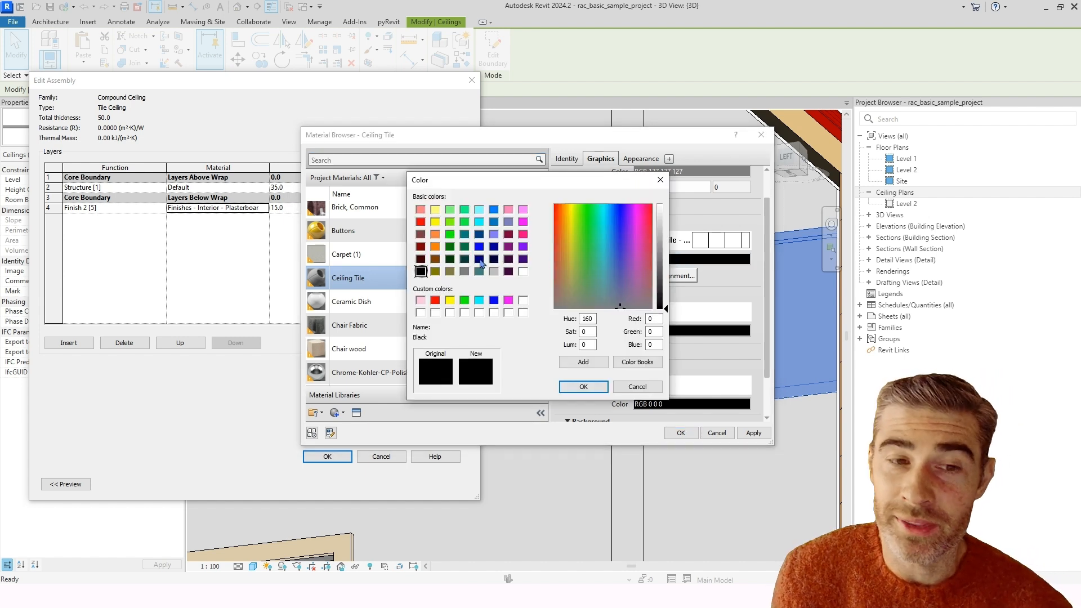
left_click(523, 210)
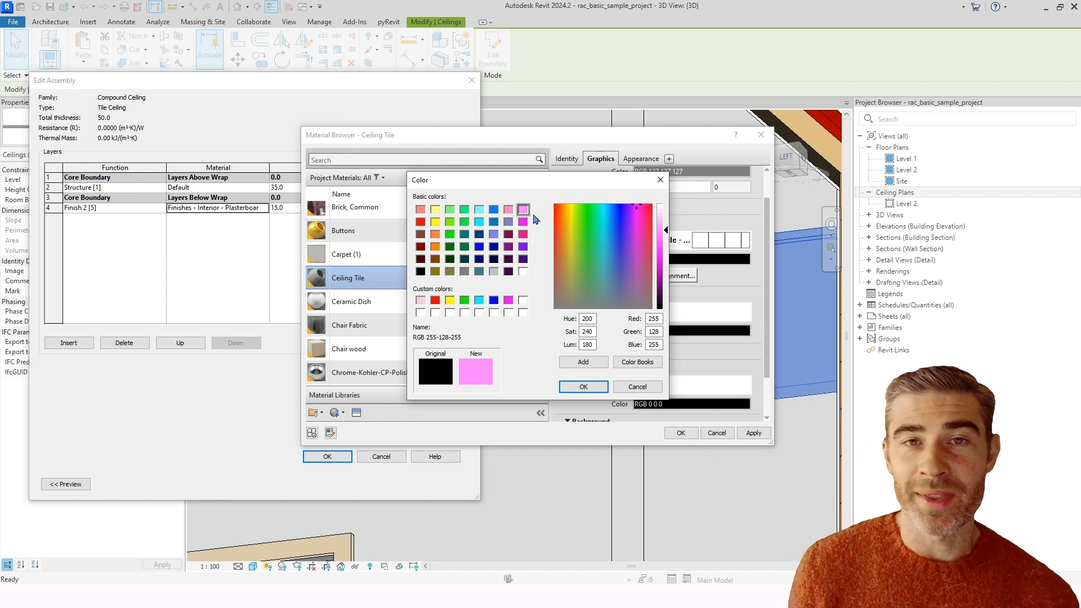
left_click(595, 386)
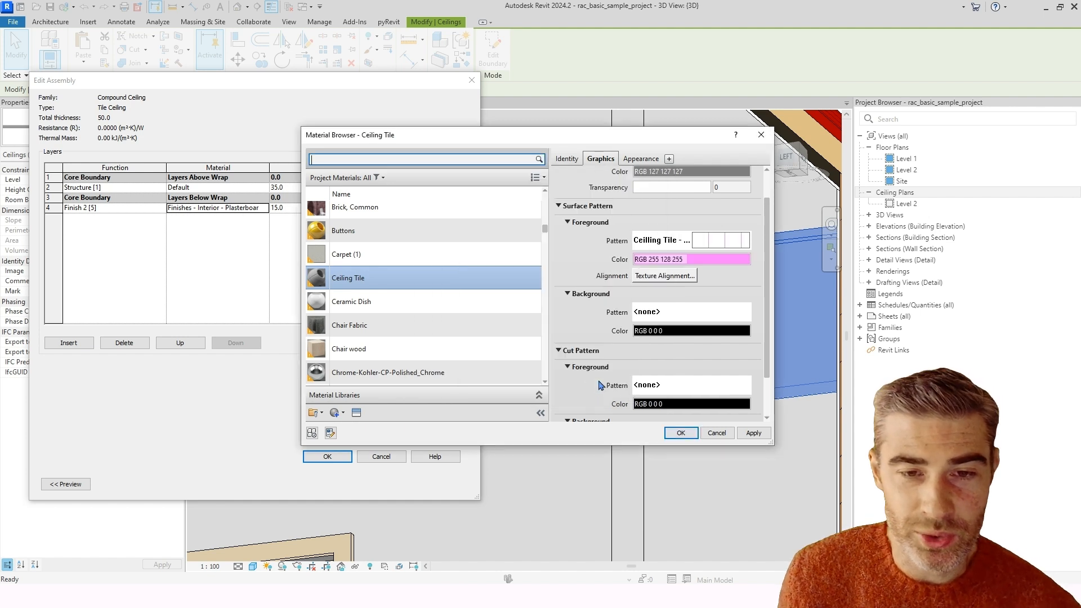
left_click(680, 433)
left_click(331, 455)
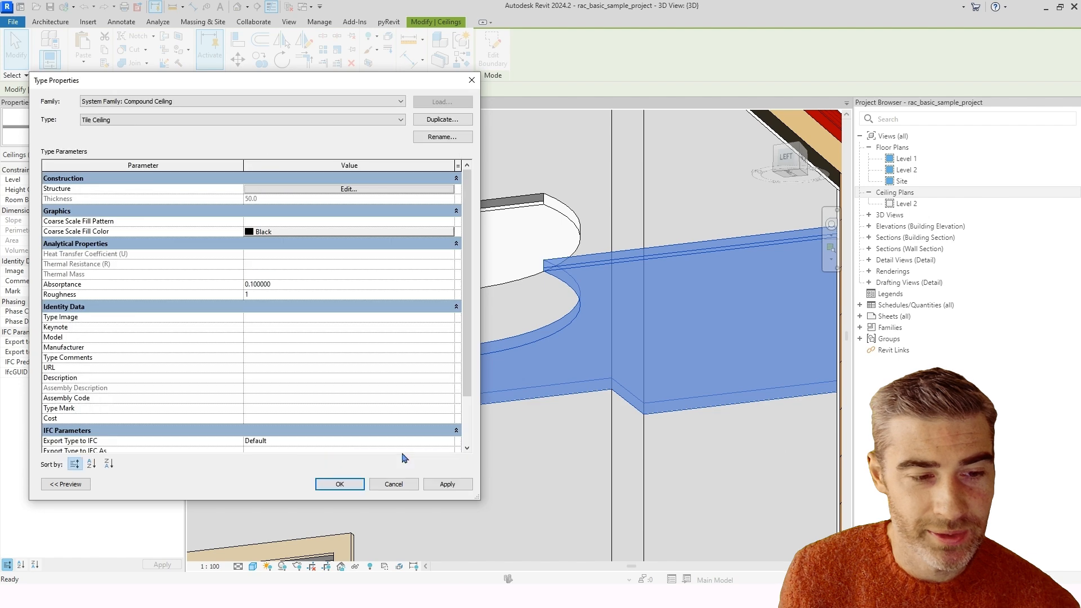
left_click(337, 484)
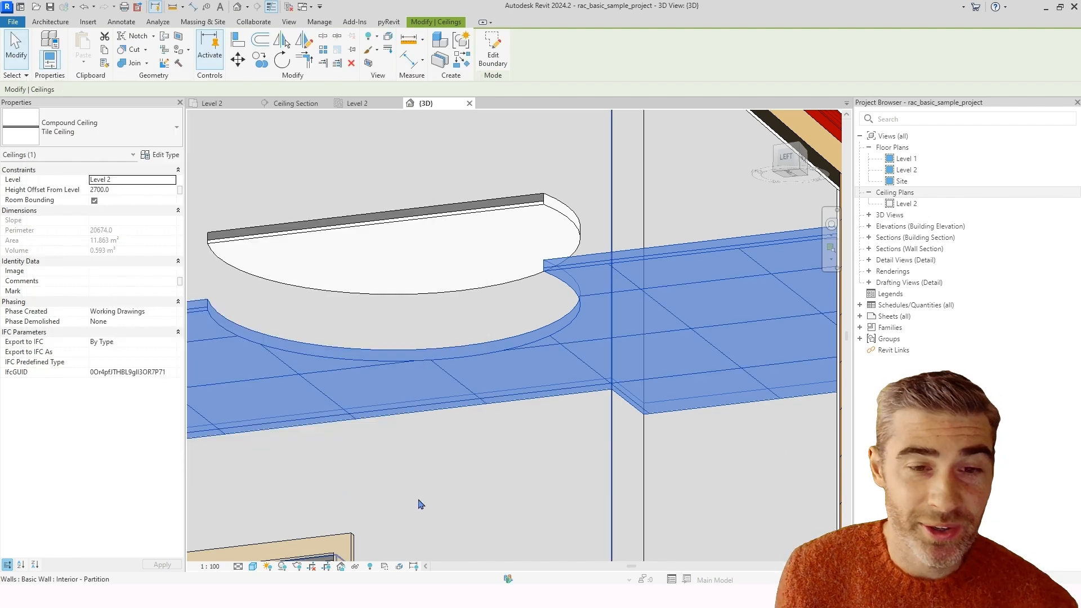
- Inspect the Tile Ceiling's grid pattern in the 3D view and in the Level 2 ceiling plan
left_click(467, 458)
scroll(468, 458, "down", 3)
key("Escape")
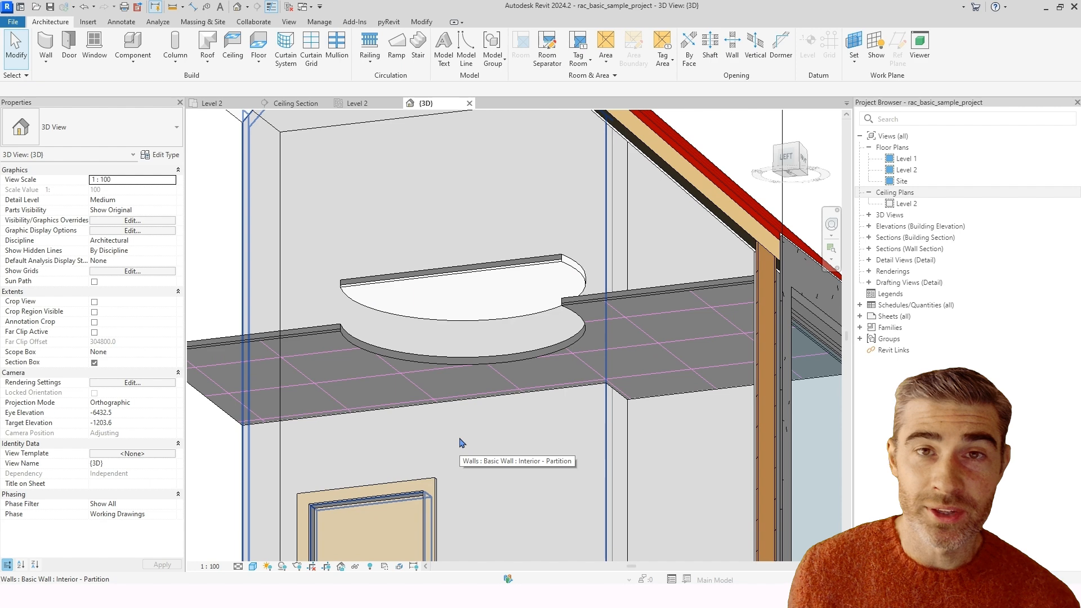
left_click(356, 103)
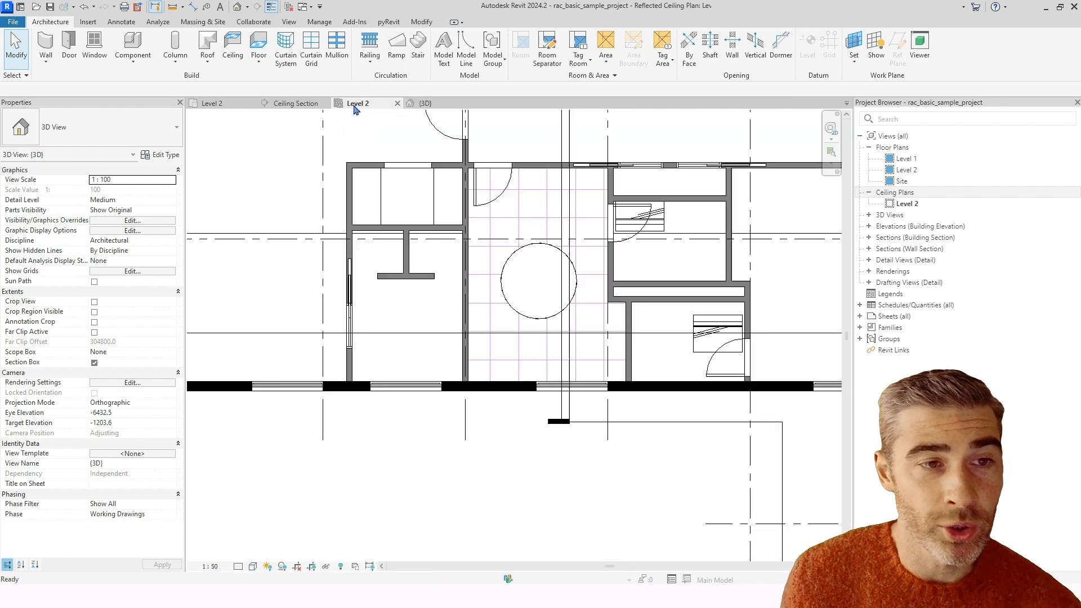
scroll(560, 192, "up", 3)
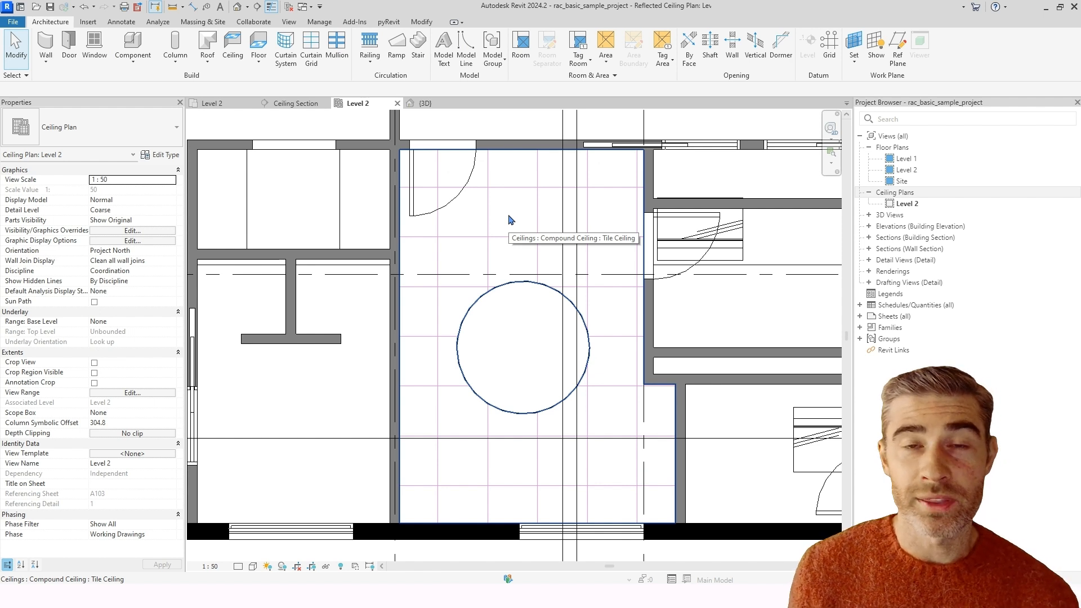
middle_click_drag(612, 377, 597, 355)
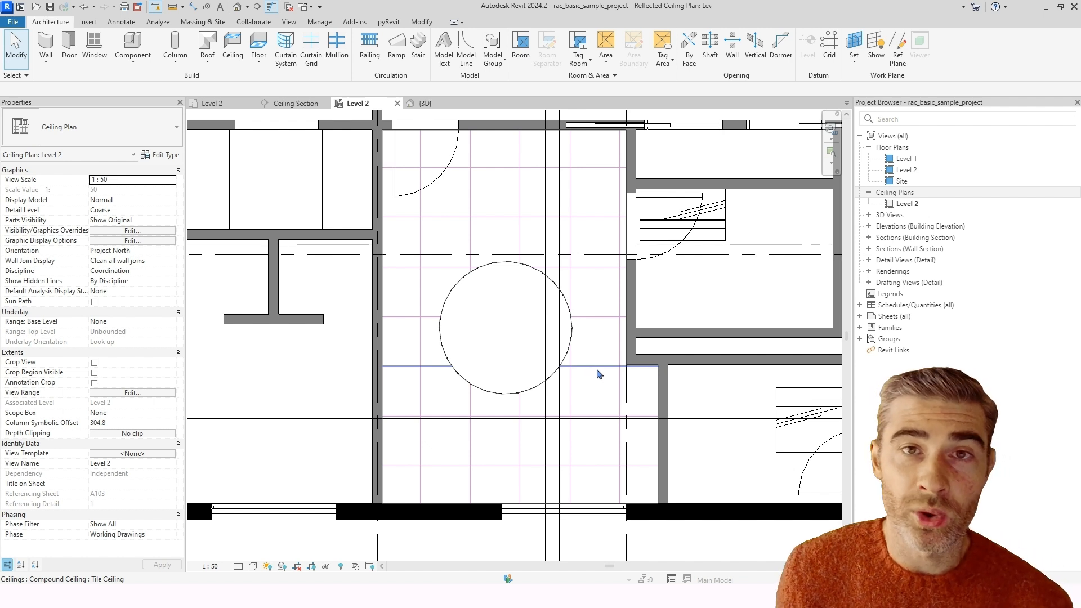
- Try moving the Tile Ceiling's horizontal grid lines freehand a little toward the window wall
scroll(598, 374, "up", 2)
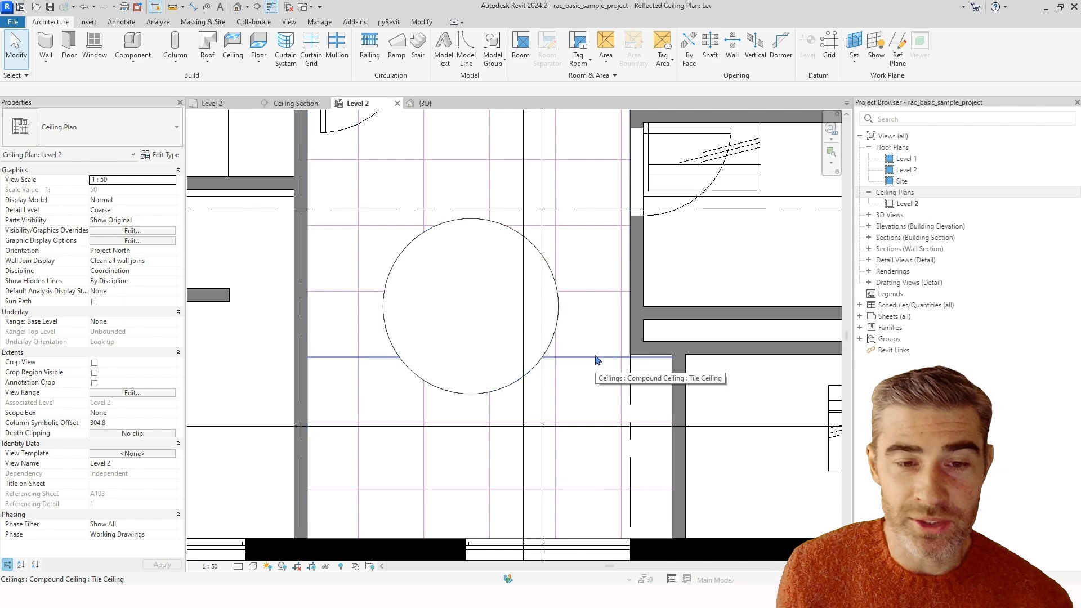
left_click(596, 357)
left_click_drag(591, 358, 586, 383)
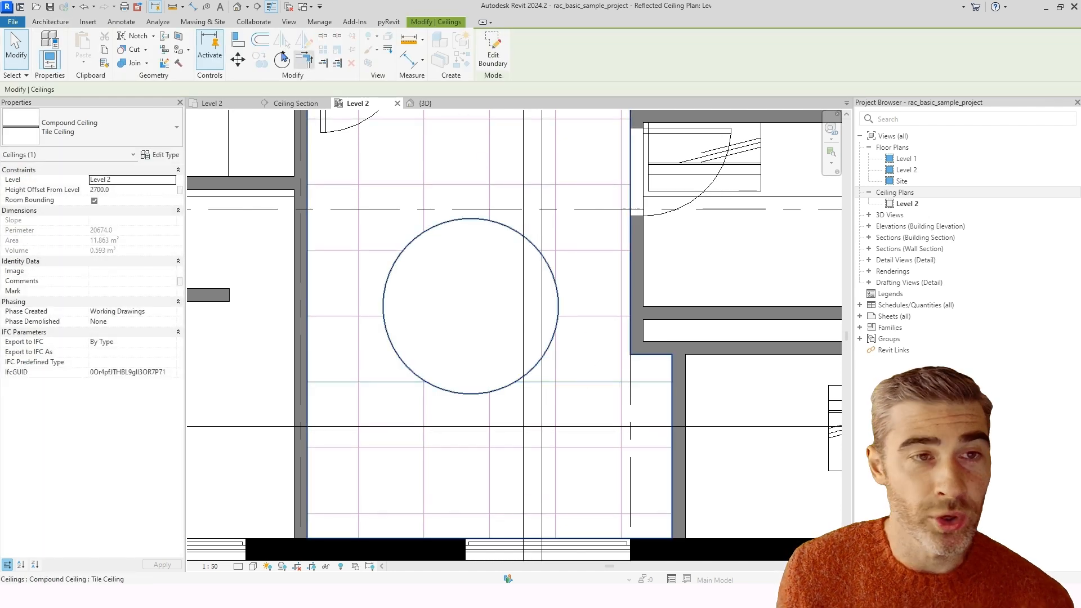
- Align the Tile Ceiling's grid lines with the interior wall faces at the room's inner corner, dismissing the save reminder
left_click(237, 41)
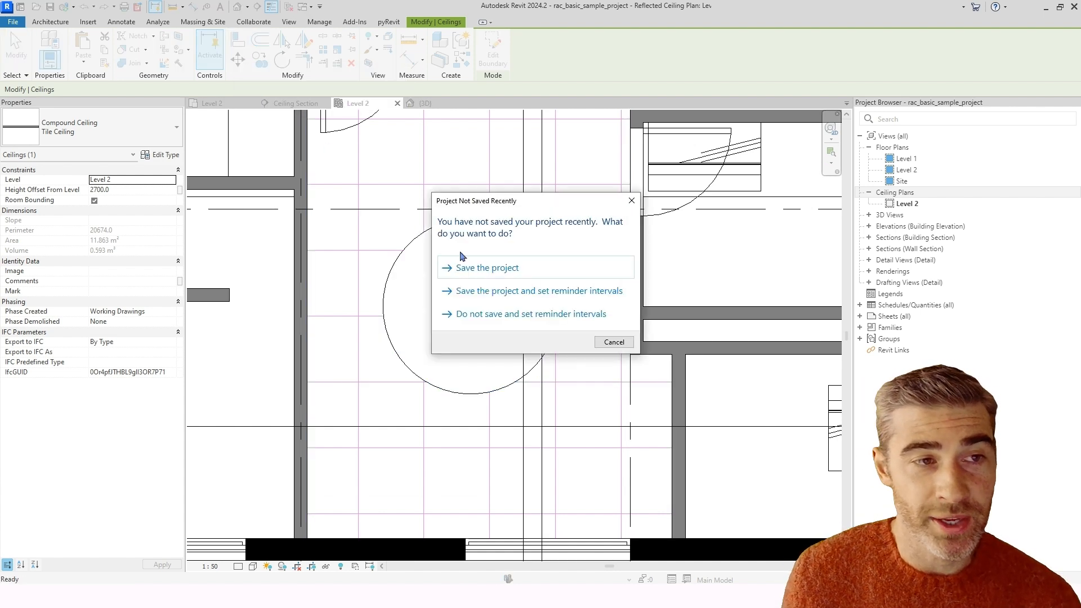
left_click(613, 342)
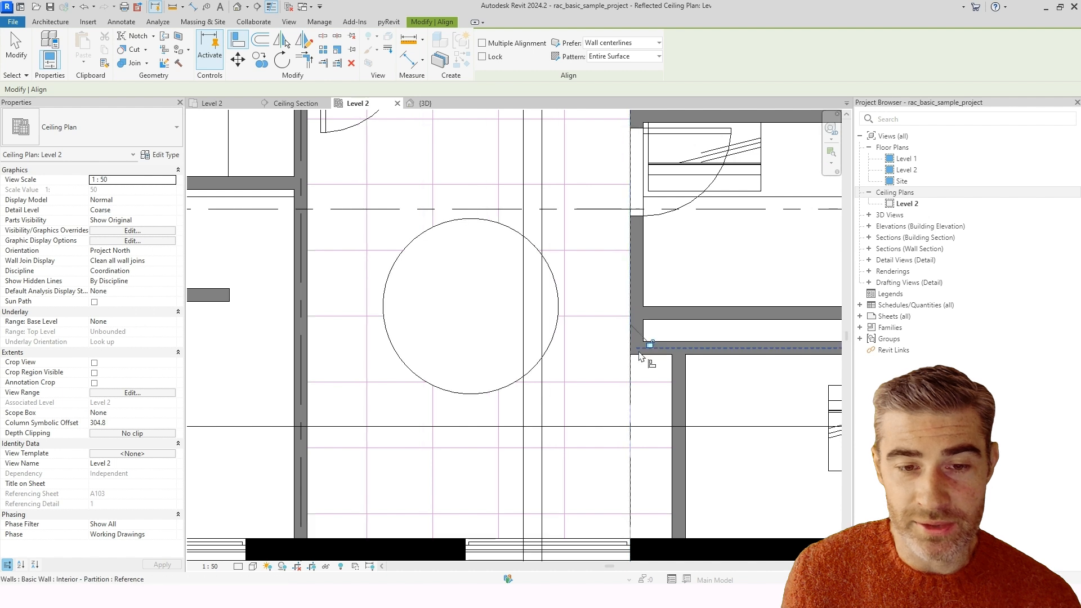
left_click(641, 354)
left_click(642, 381)
key("Escape")
key("Escape")
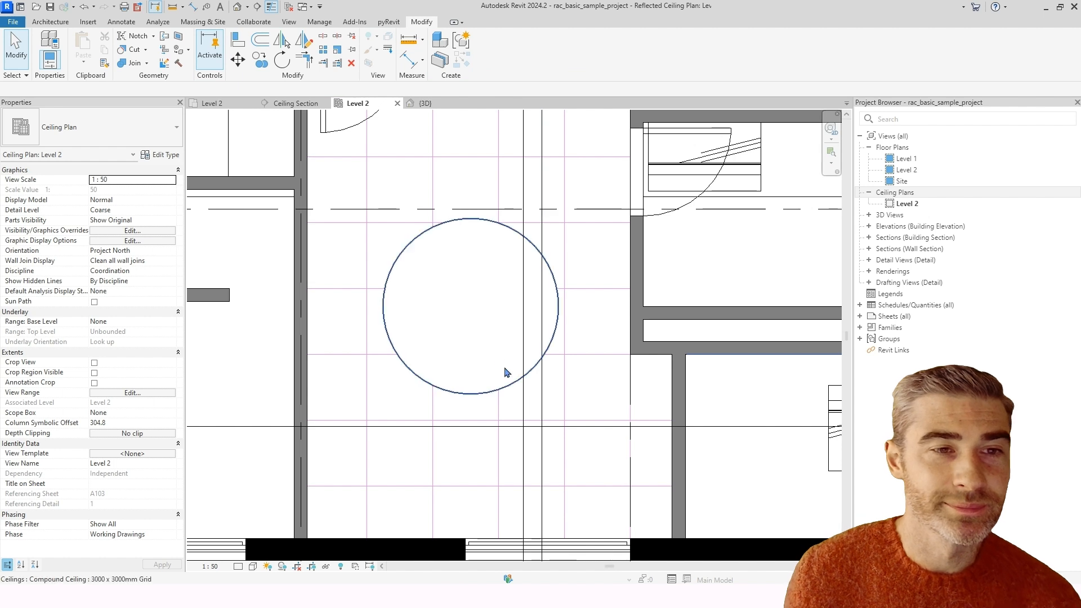
- Edit the circular ceiling's boundary and draw a slope arrow about 1840 mm long across its diameter, starting from the window side
scroll(510, 368, "down", 2)
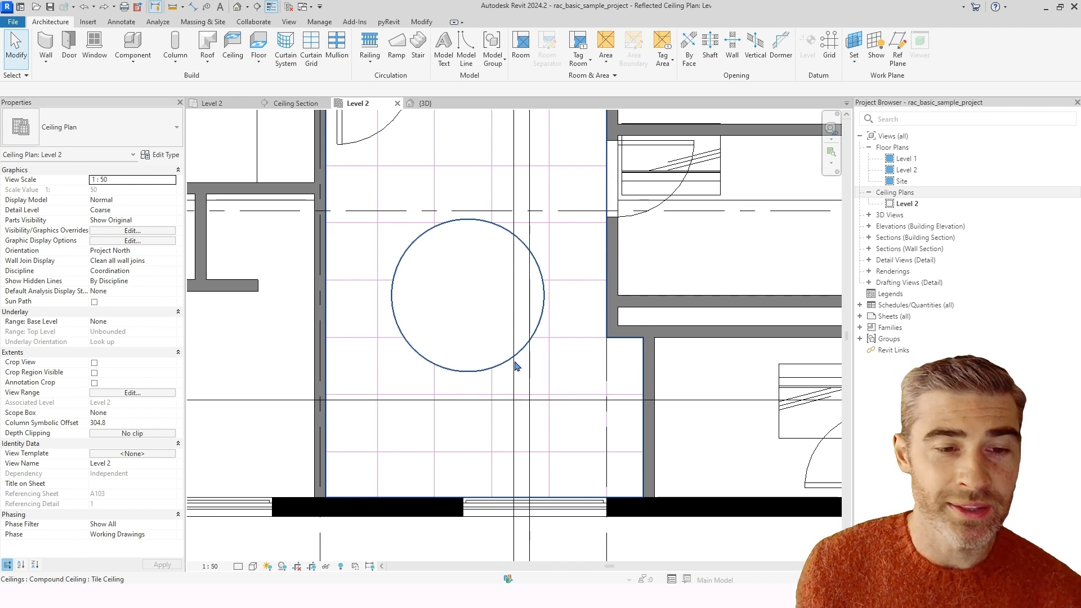
left_click(461, 307)
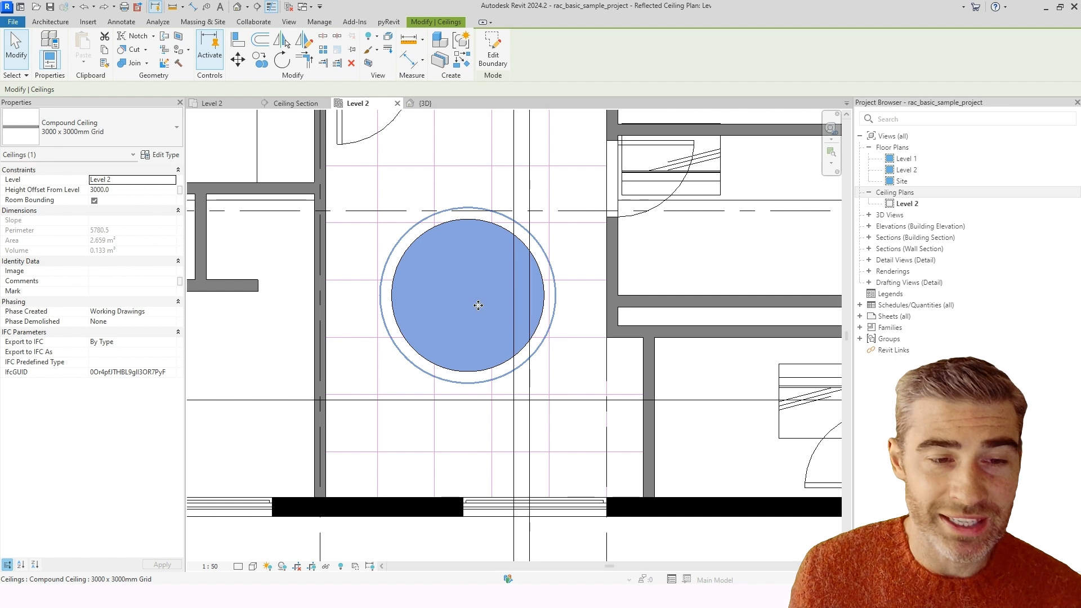
left_click(496, 59)
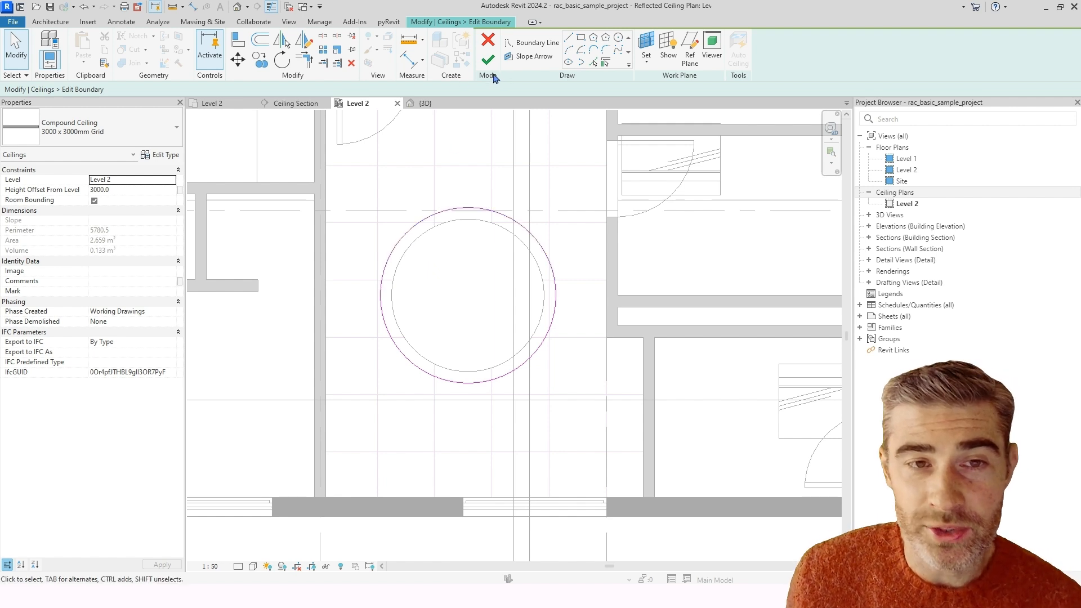
left_click(527, 57)
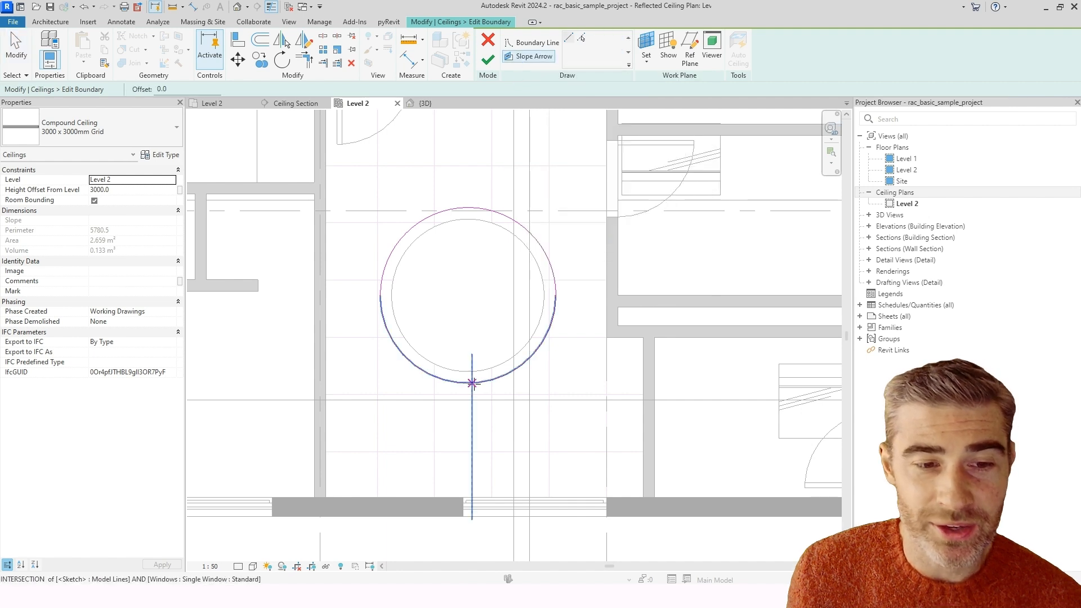
left_click(468, 384)
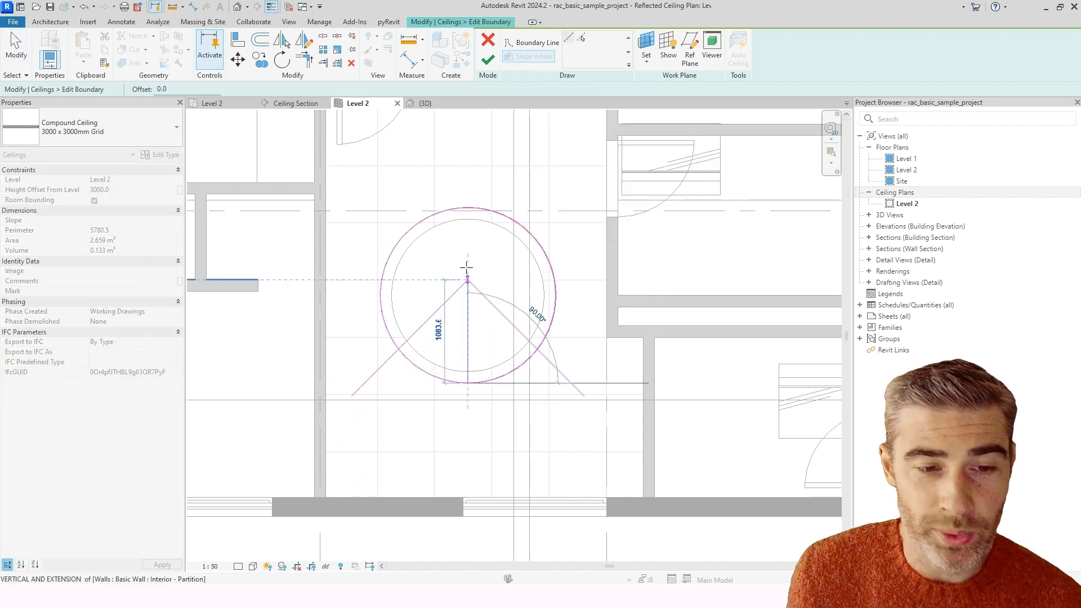
left_click(467, 208)
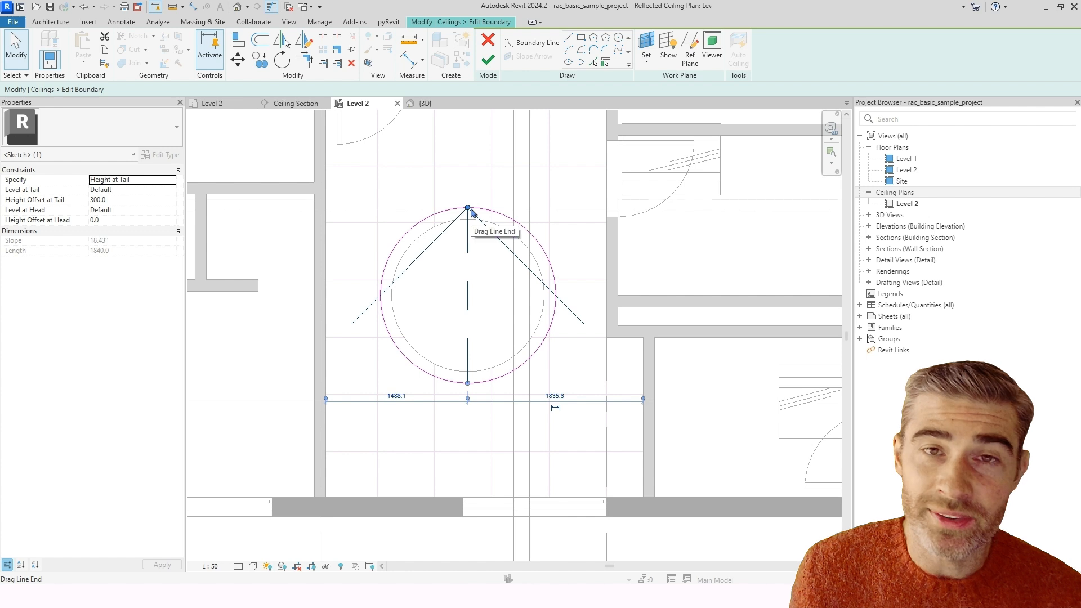
- Set the slope arrow's height offset at tail to 450 and finish the circular ceiling's boundary edit
left_click(117, 199)
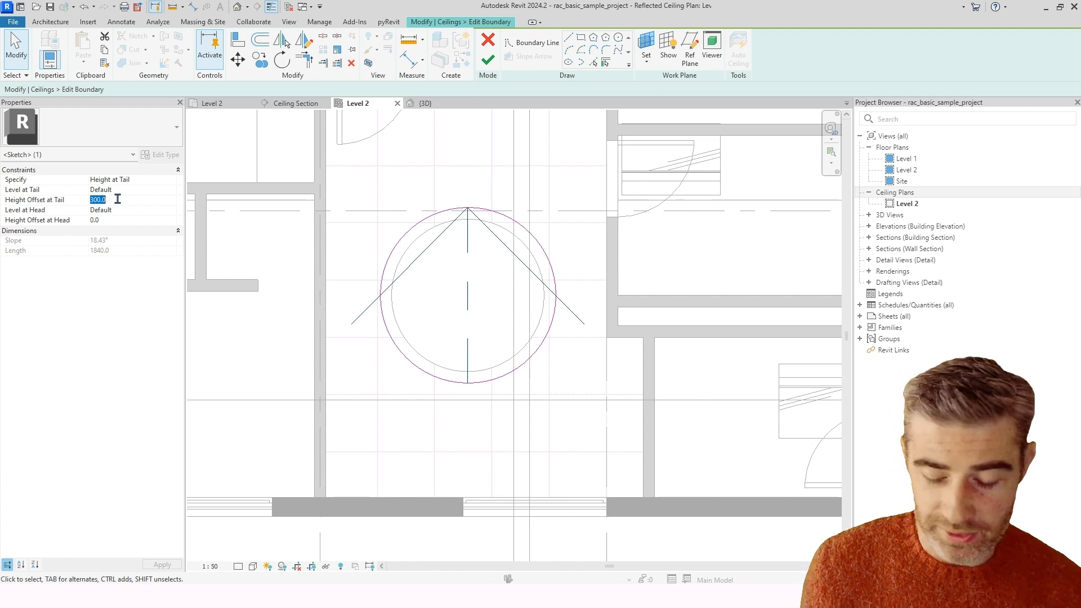
type("450")
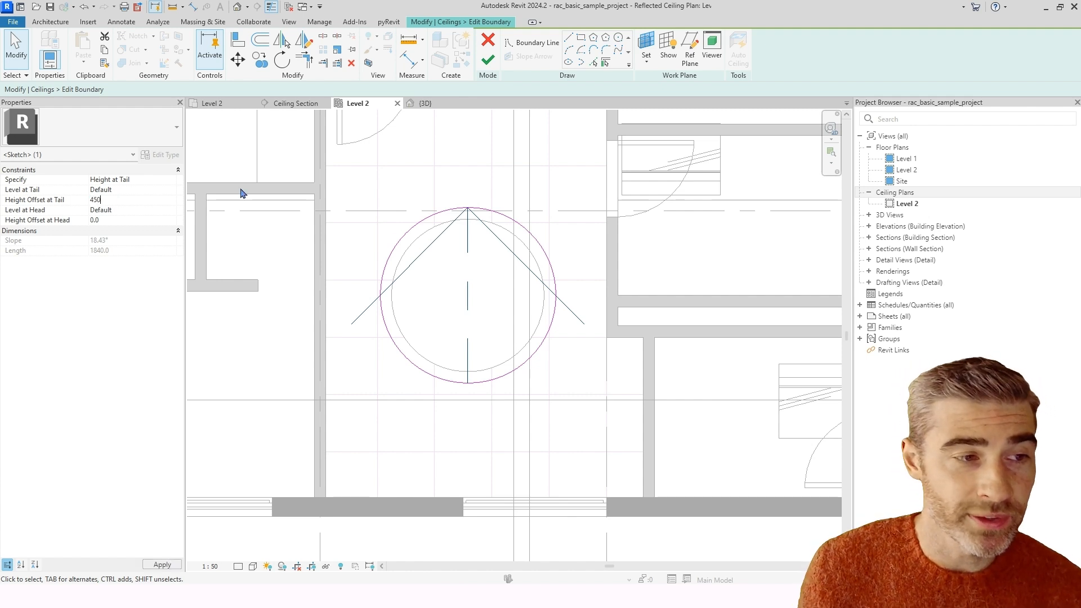
middle_click_drag(439, 272, 428, 271)
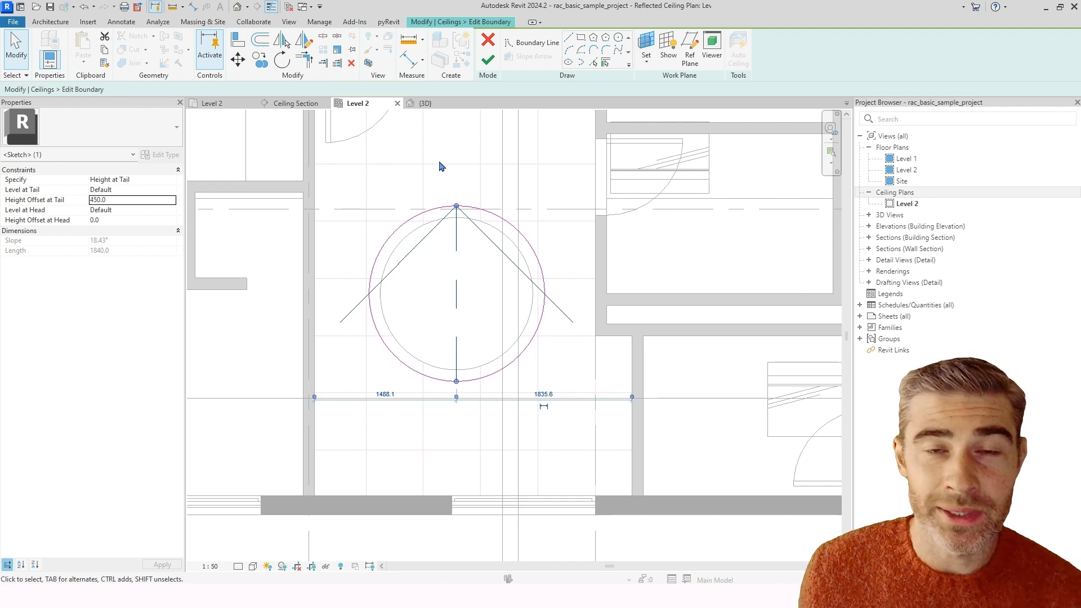
left_click(487, 62)
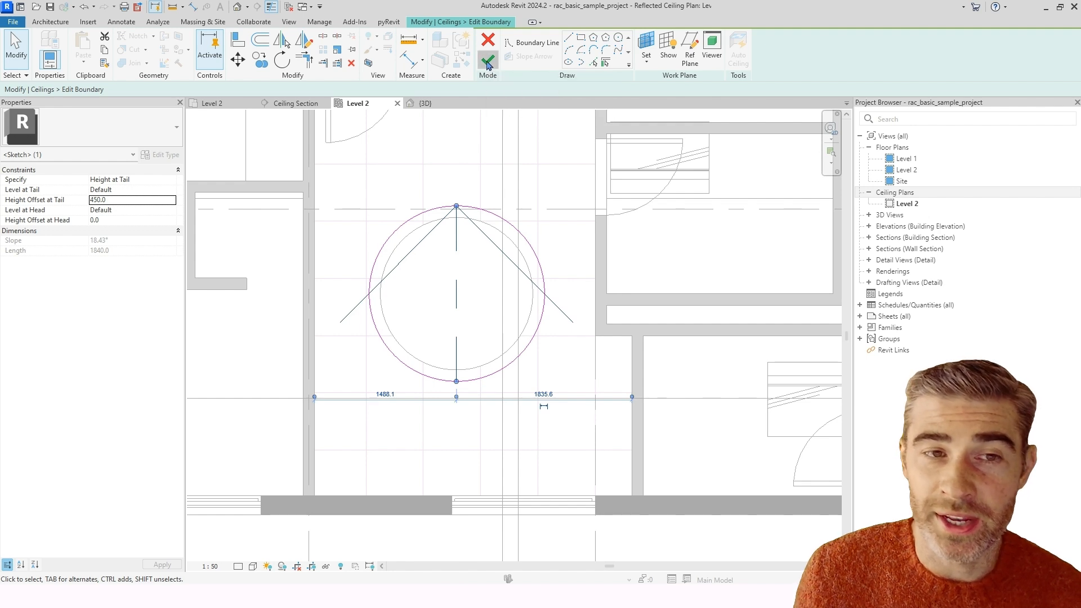
key("Escape")
middle_click_drag(499, 223, 502, 213)
key("Escape")
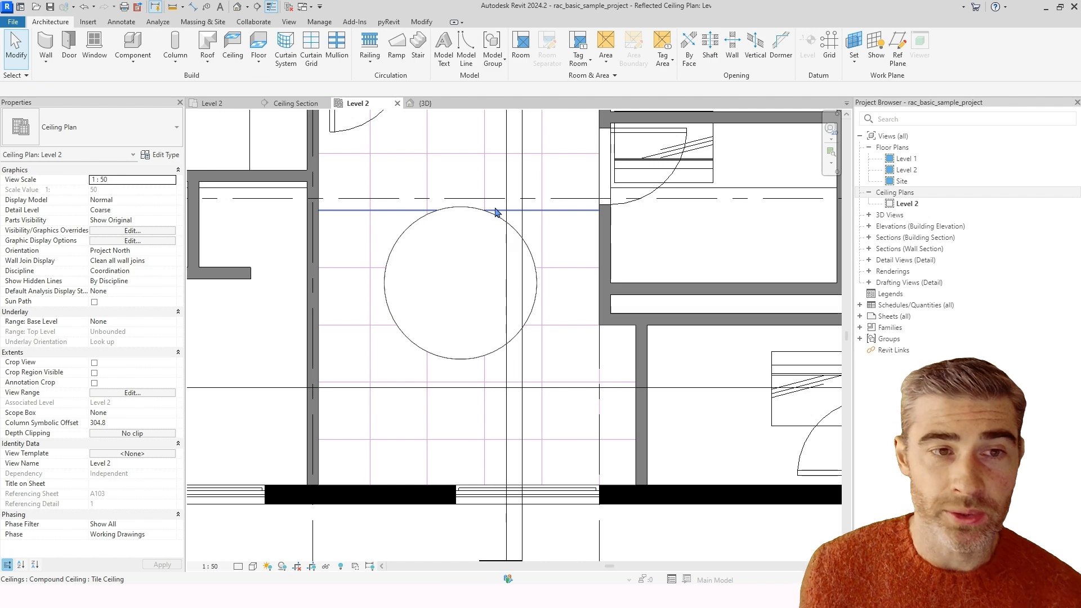
- In the 3D view, place Interior - Partition walls along both halves of the ceiling's circular opening edge, with location line Finish Face: Interior
left_click(426, 104)
middle_click_drag(459, 241, 386, 198, "shift")
middle_click_drag(434, 254, 443, 320, "shift")
scroll(443, 320, "up", 2)
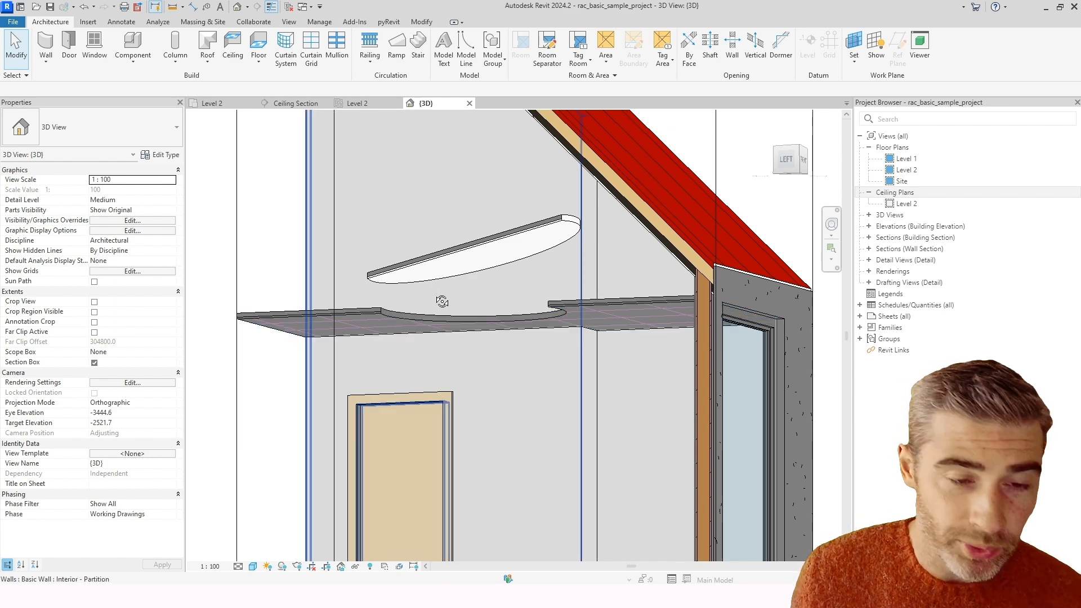
middle_click_drag(447, 299, 406, 350, "shift")
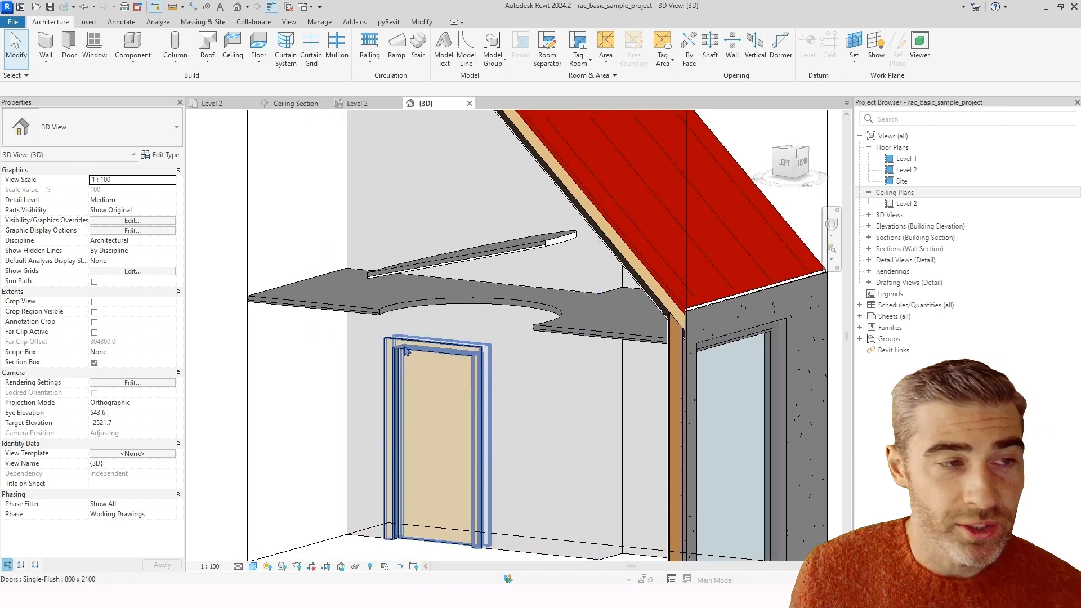
left_click(46, 45)
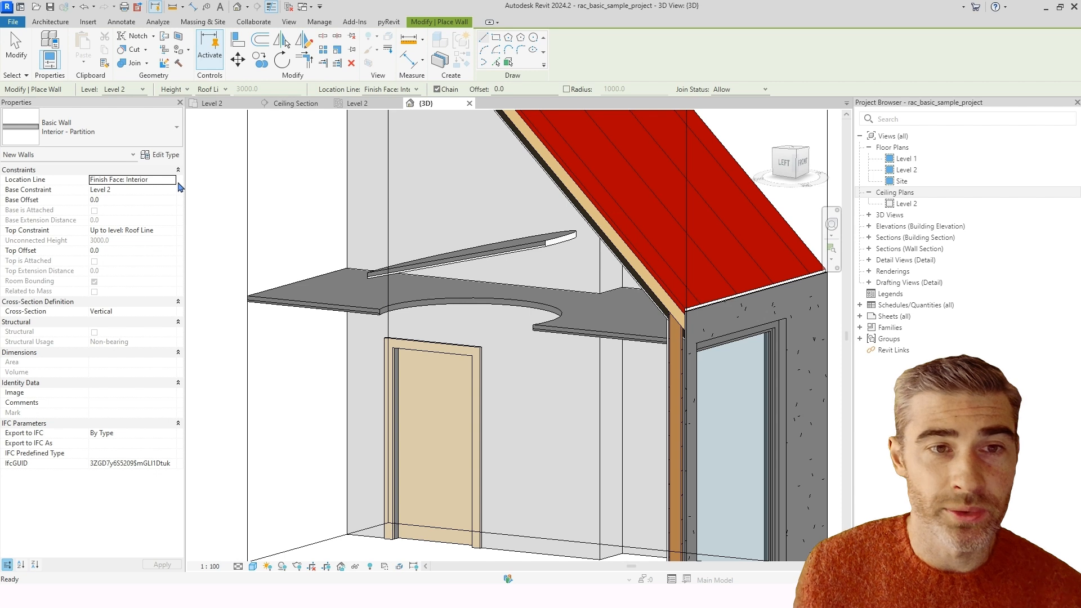
left_click(415, 89)
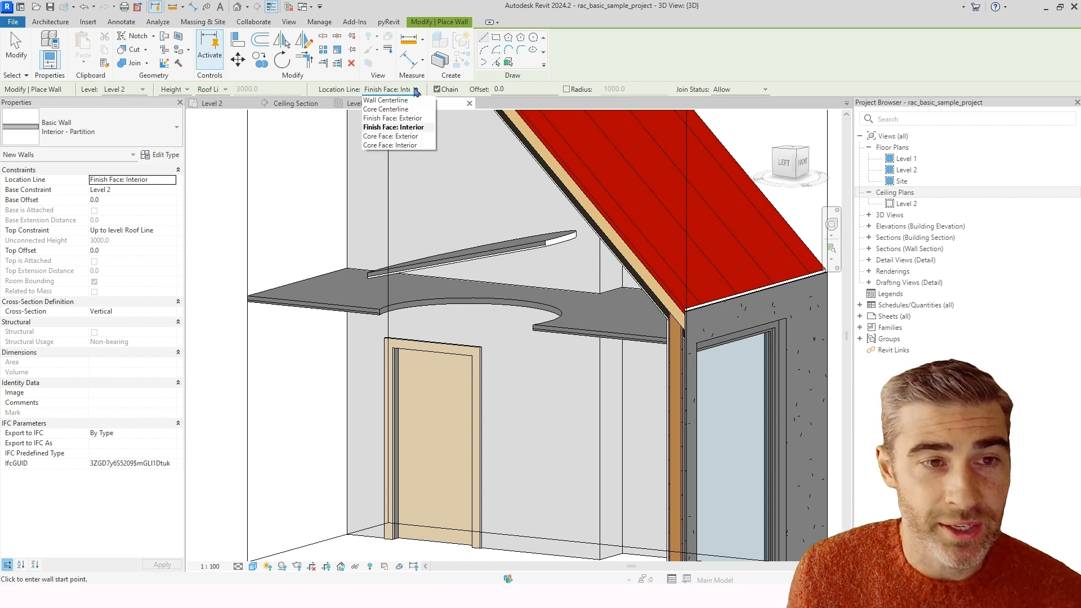
left_click(410, 127)
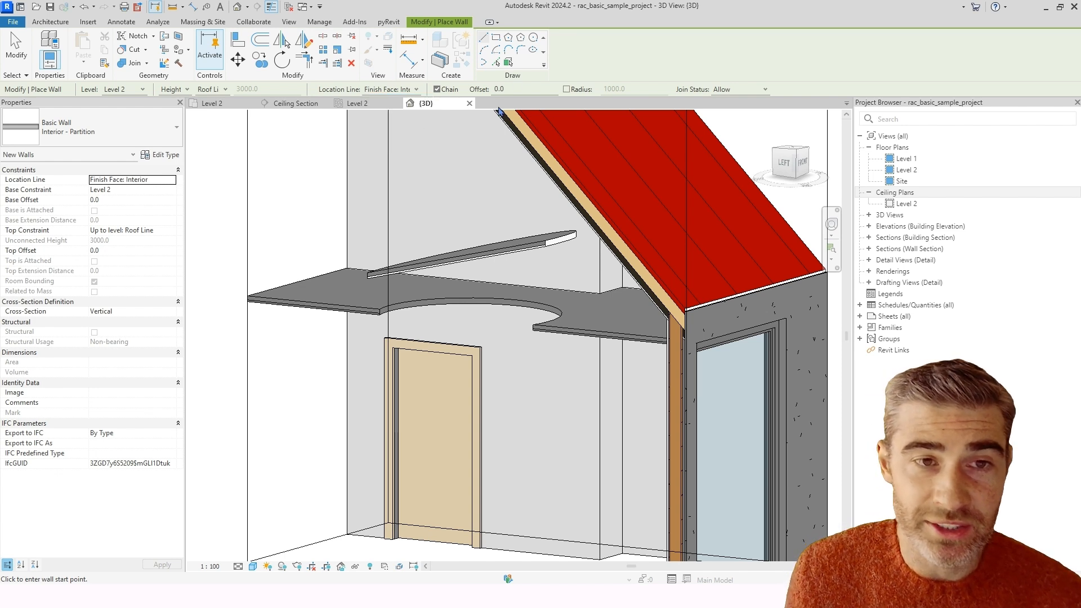
left_click(498, 66)
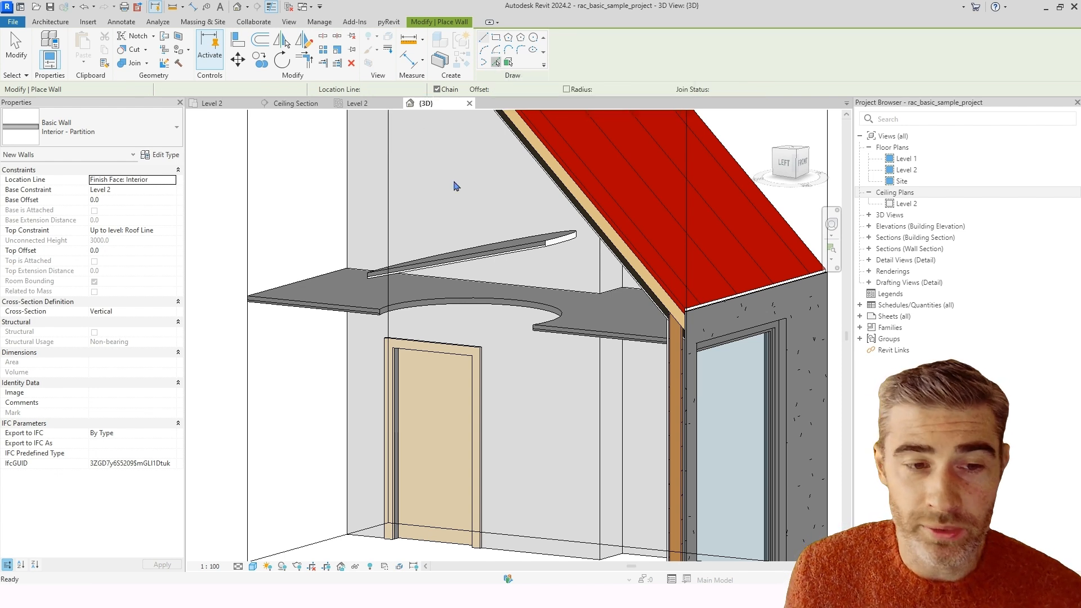
left_click(400, 304)
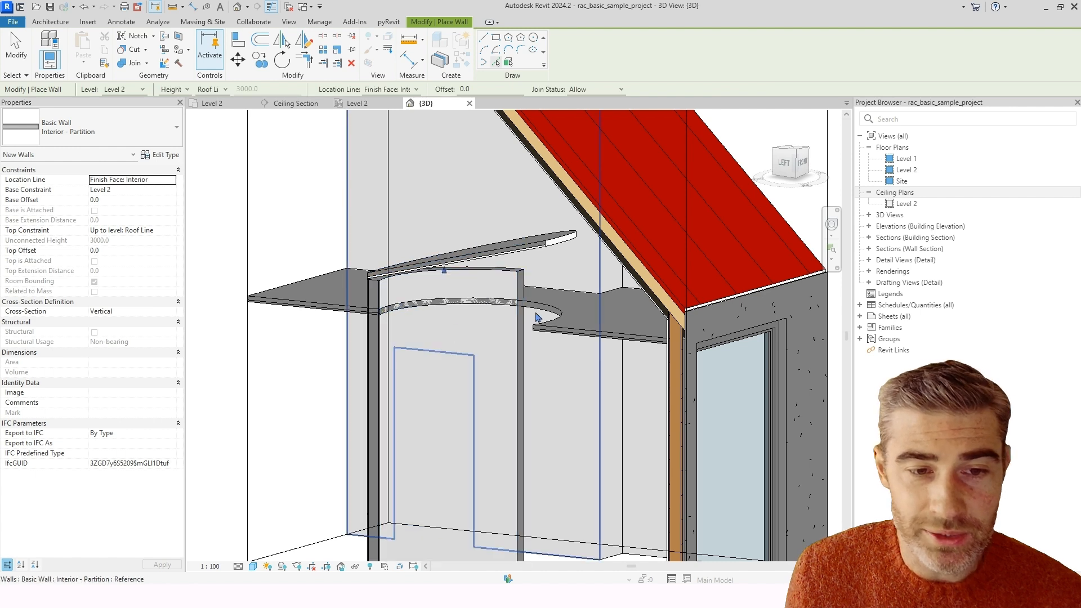
left_click(546, 308)
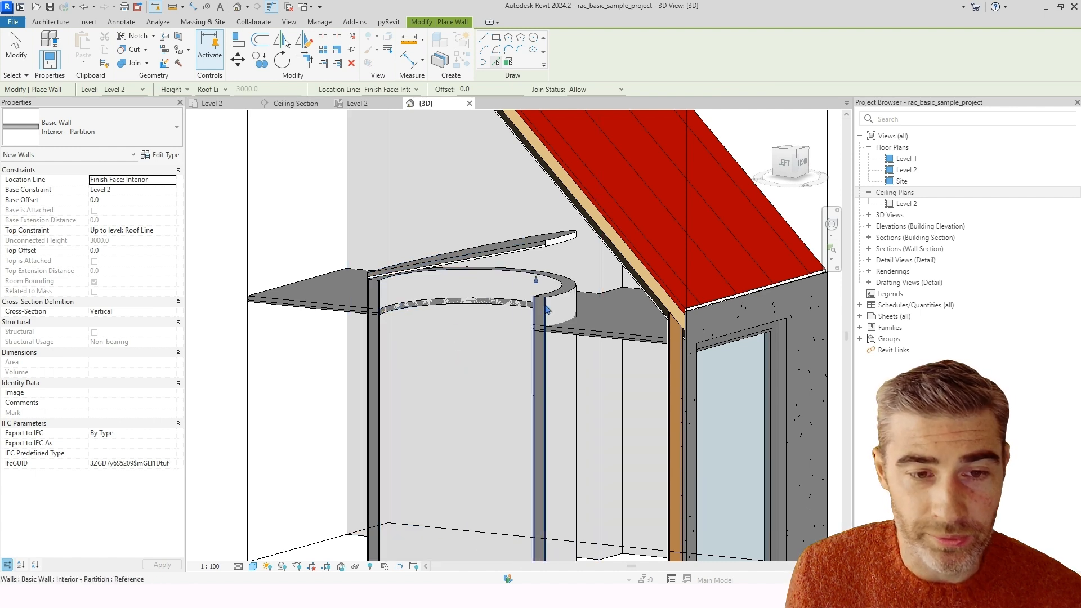
key("Escape")
key("Escape")
- Set the base offset of both curved partition walls to 2700
scroll(490, 330, "down", 2)
middle_click_drag(445, 352, 535, 366, "shift")
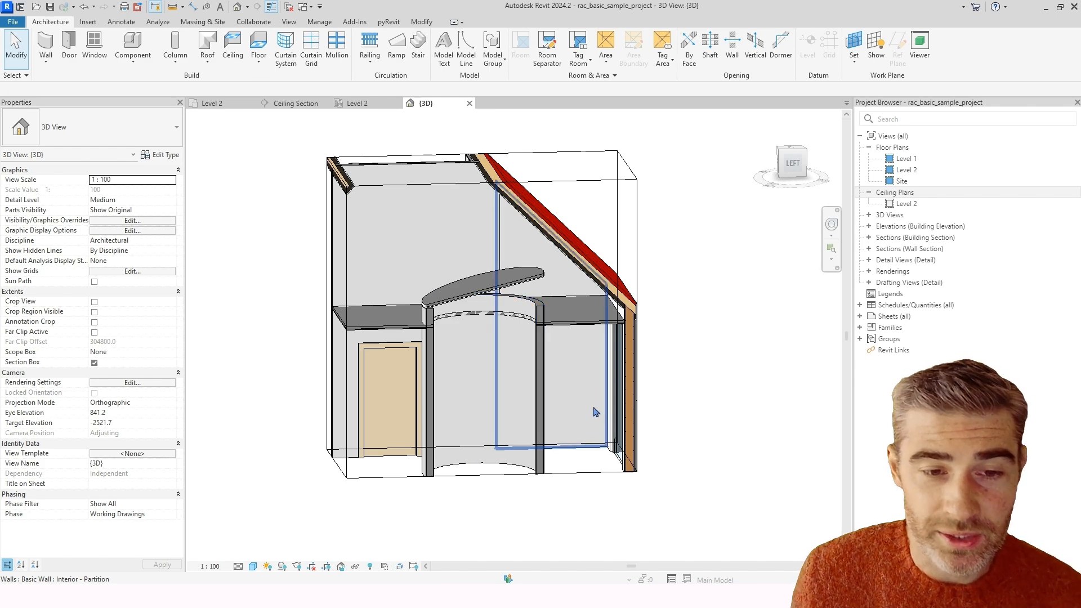
middle_click_drag(561, 393, 550, 424, "shift")
scroll(465, 339, "up", 3)
left_click(420, 367)
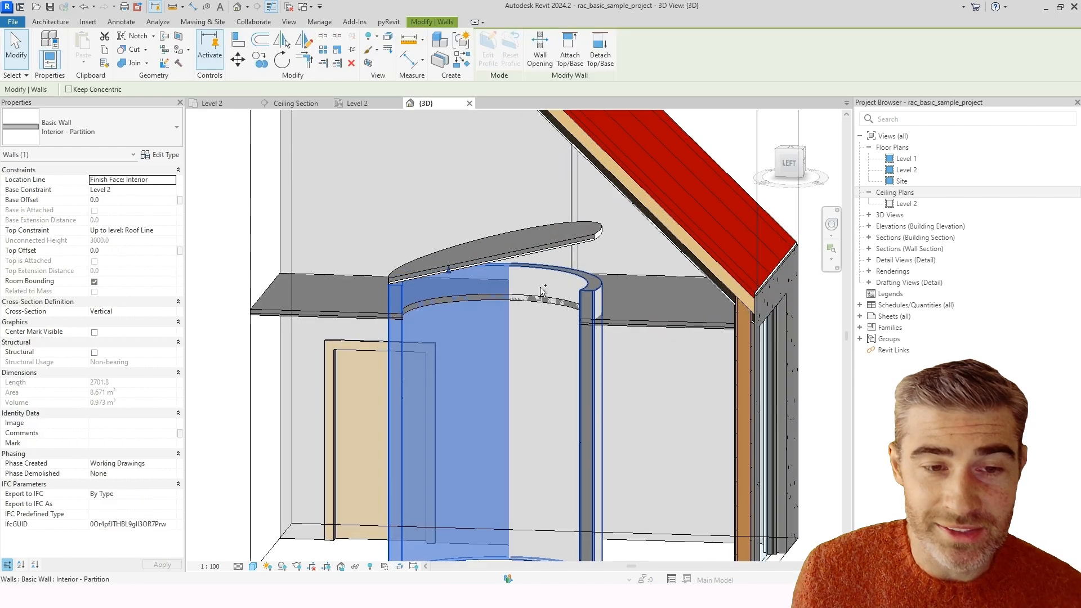
left_click(552, 275, "ctrl")
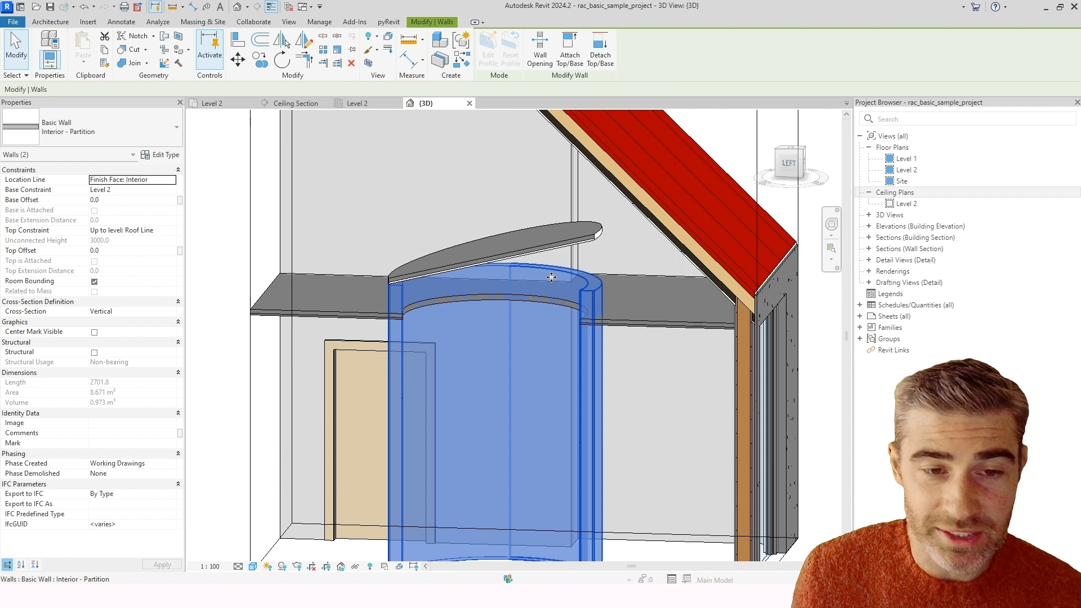
left_click(125, 198)
type("27")
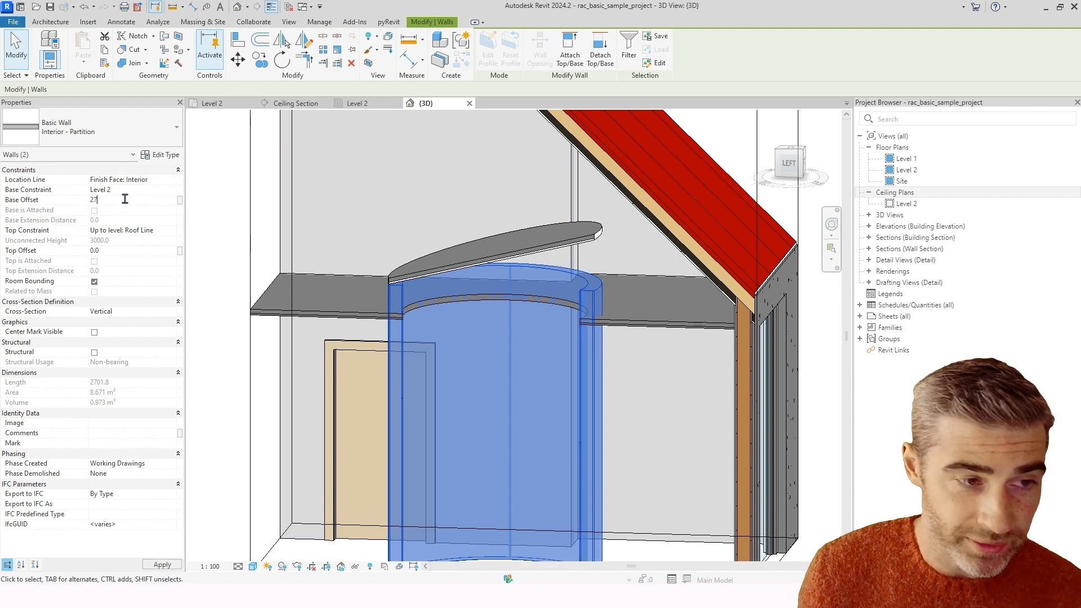
type("00")
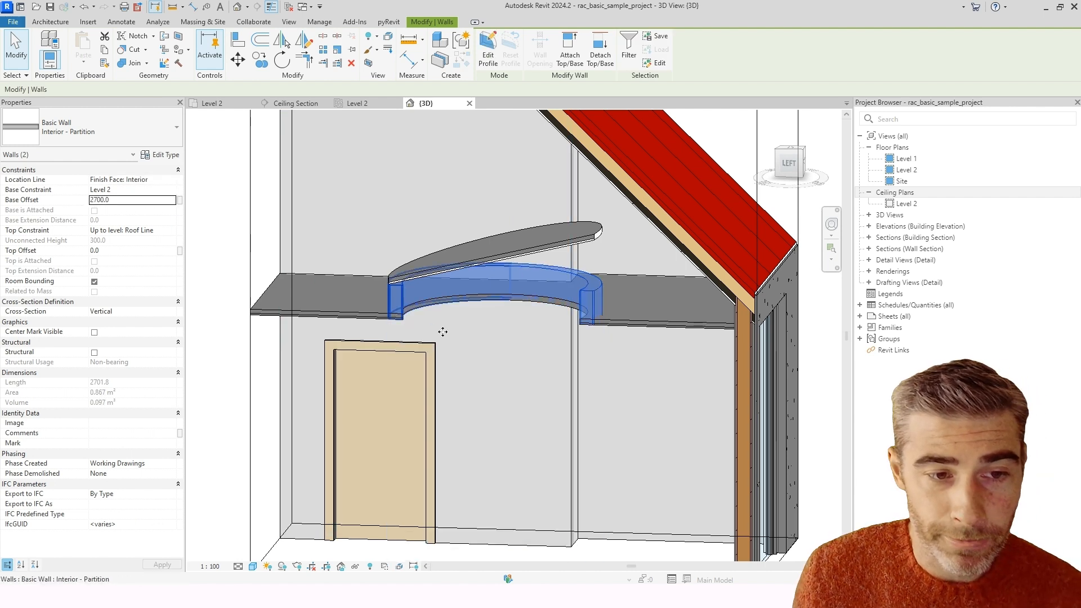
mouse_move(443, 332)
middle_mouse_down("shift")
mouse_move(523, 320)
mouse_move(538, 304)
mouse_move(461, 323)
middle_mouse_up("shift")
key("Escape")
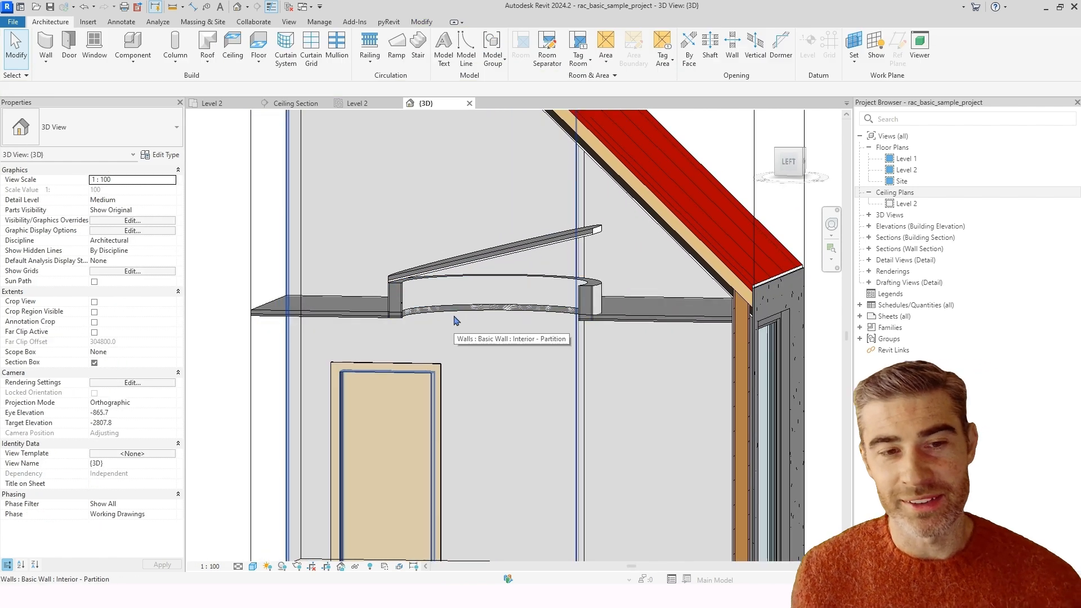
- Try stretching the top of the window-side curved wall up to the sloped disc, and undo the stretch
left_click(558, 283)
left_click_drag(561, 282, 555, 229)
key("Escape")
middle_click_drag(555, 259, 579, 285, "shift")
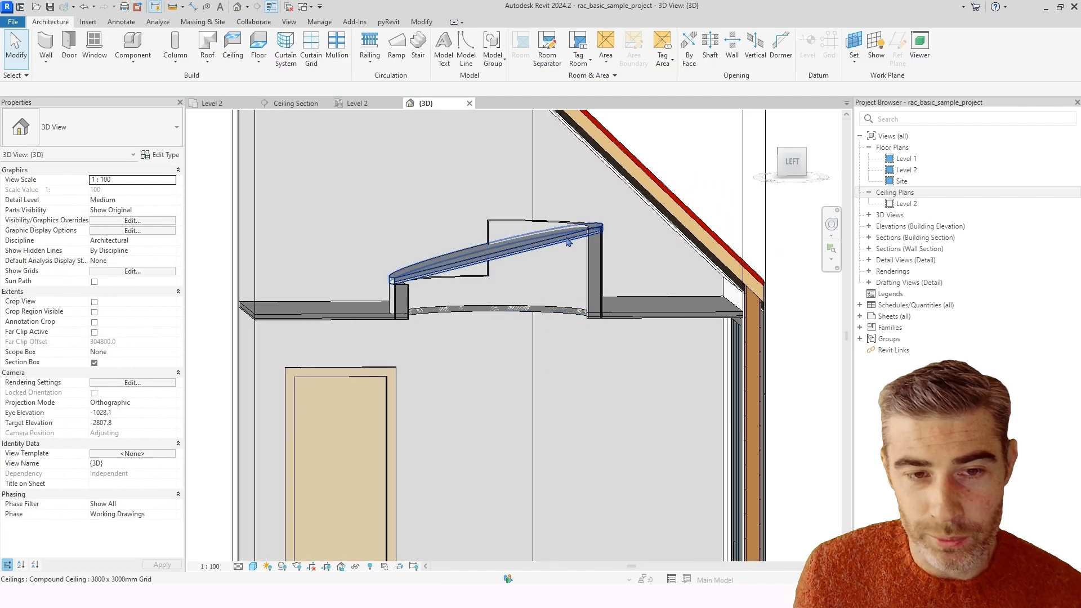
key("ctrl+z")
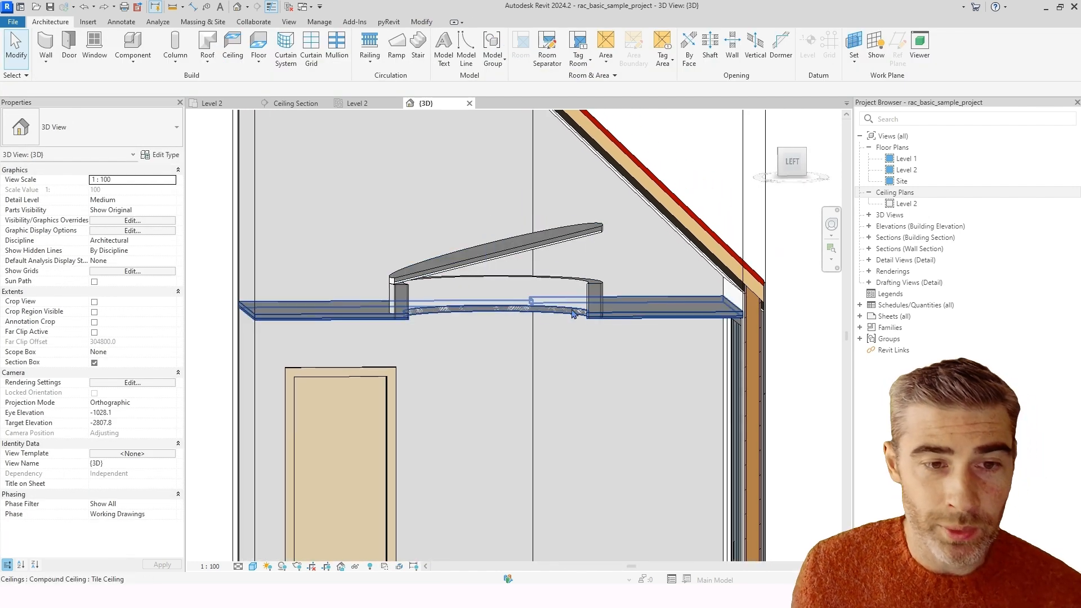
- Attach the top of the door-side curved wall to the sloped circular ceiling
left_click(465, 278)
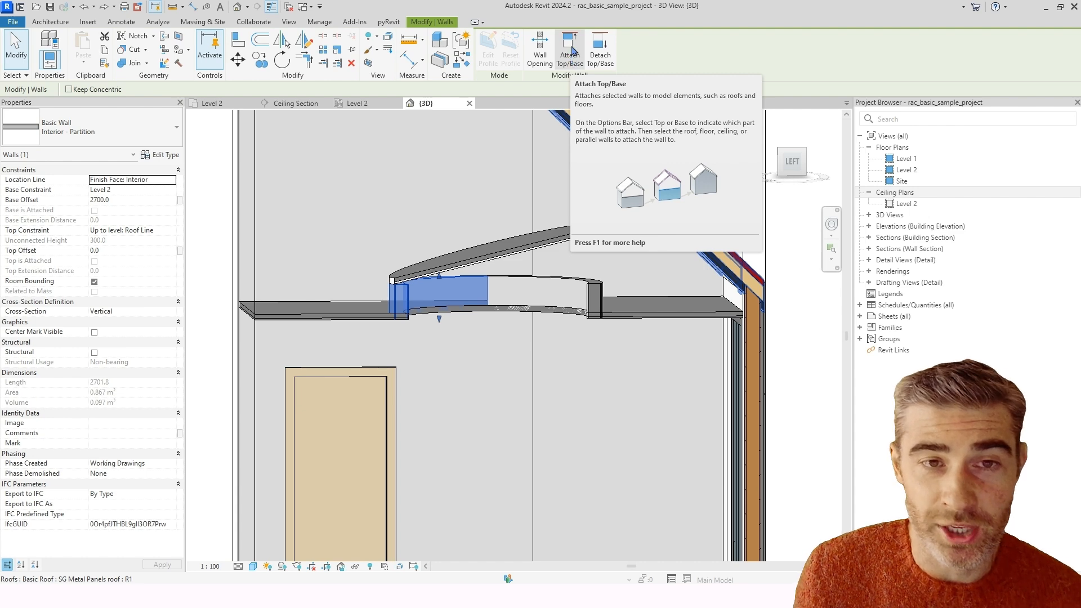
left_click(569, 50)
left_click(484, 256)
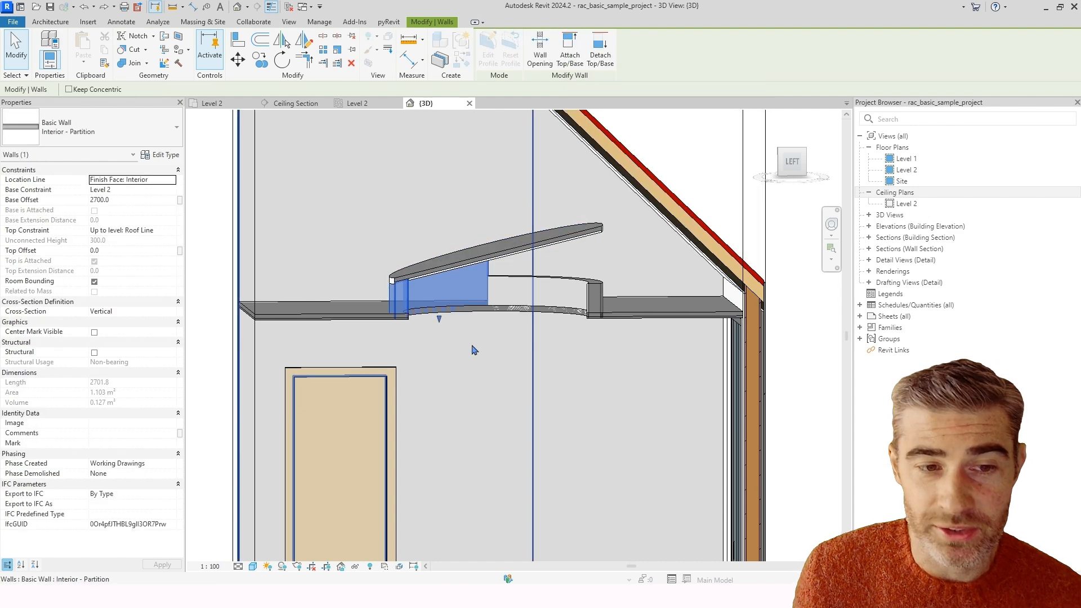
key("Escape")
- Attach the top of the window-side curved wall to the sloped circular ceiling
middle_click_drag(548, 378, 541, 322, "shift")
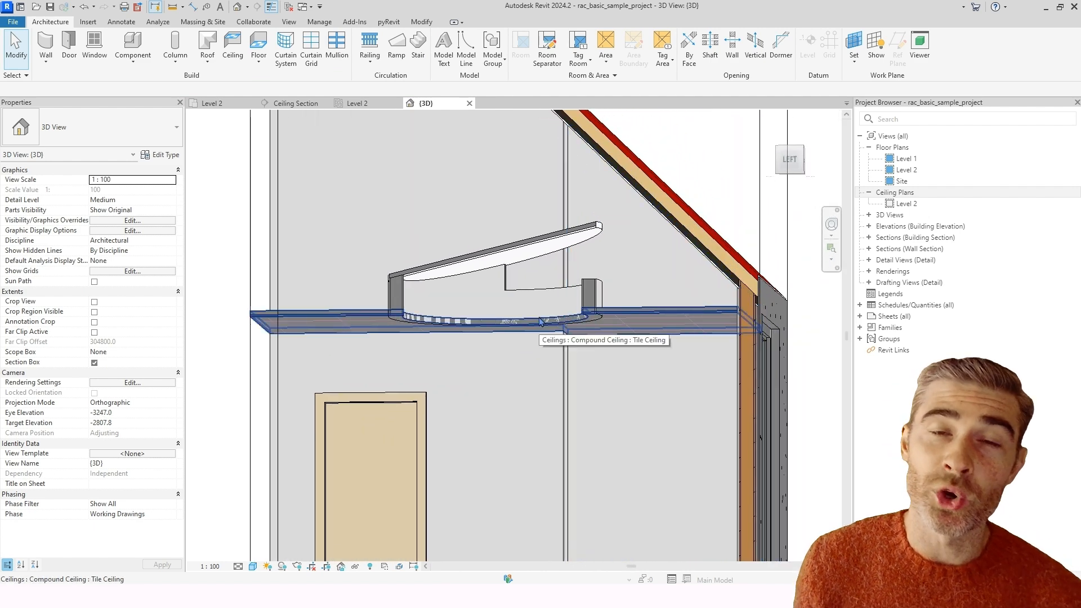
middle_click_drag(540, 322, 508, 368, "shift")
left_click(516, 297)
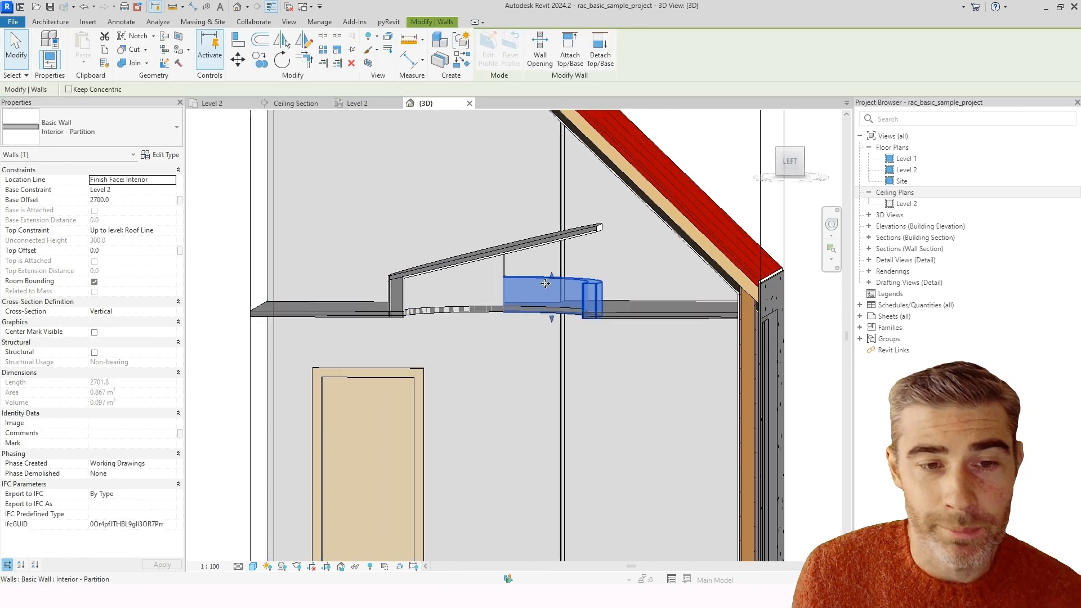
left_click(569, 56)
left_click(535, 249)
key("Escape")
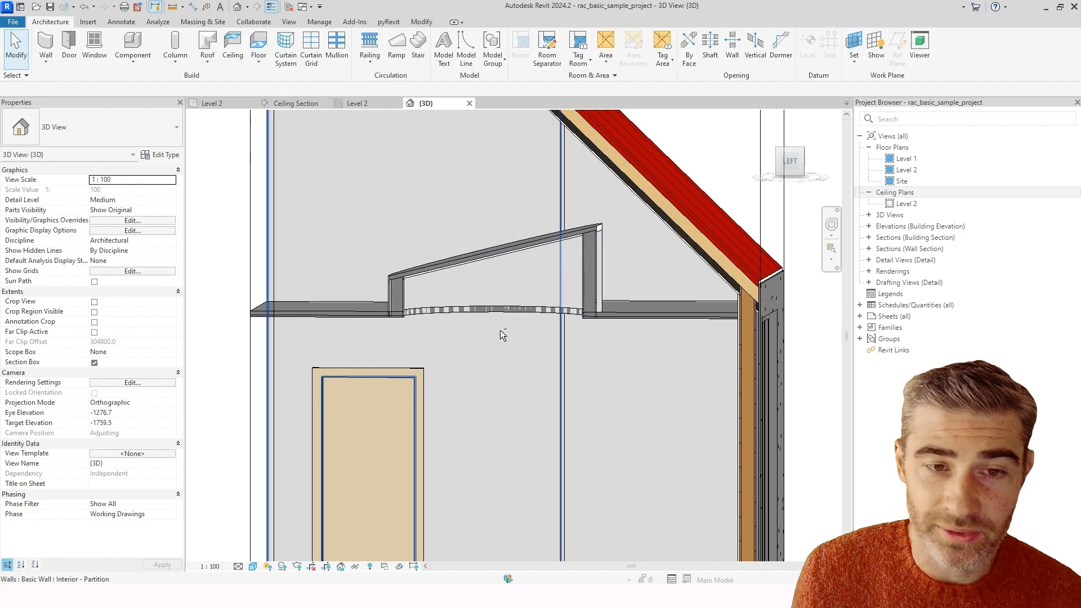
- Examine the sloped disc and its curved walls from below in 3D and in the Ceiling Section view
mouse_move(501, 332)
middle_mouse_down("shift")
mouse_move(646, 257)
mouse_move(641, 277)
mouse_move(589, 307)
mouse_move(511, 316)
middle_mouse_up("shift")
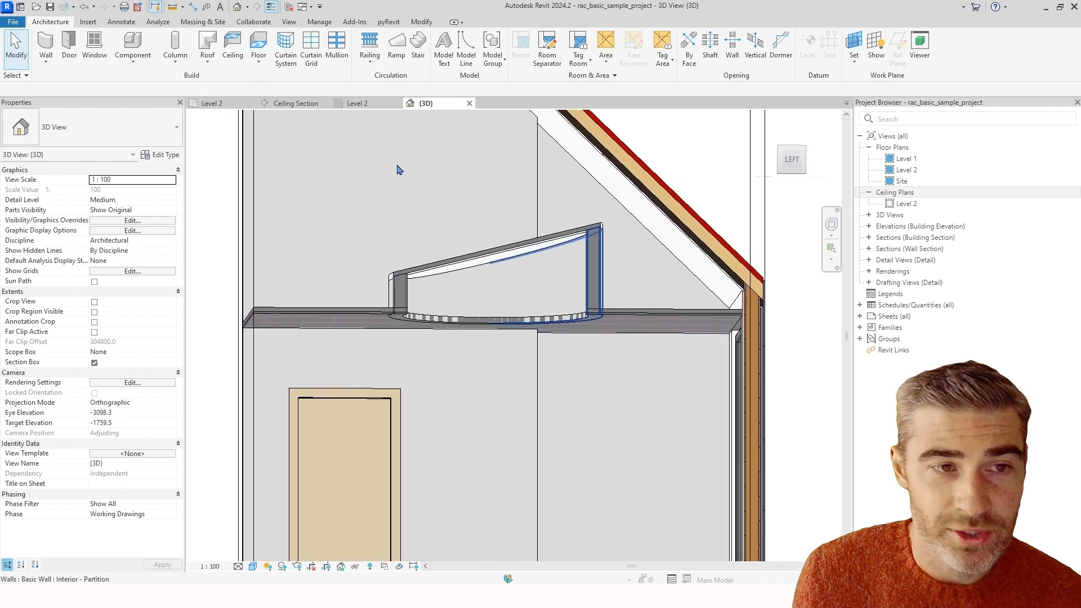
left_click(296, 103)
middle_click_drag(417, 362, 488, 393)
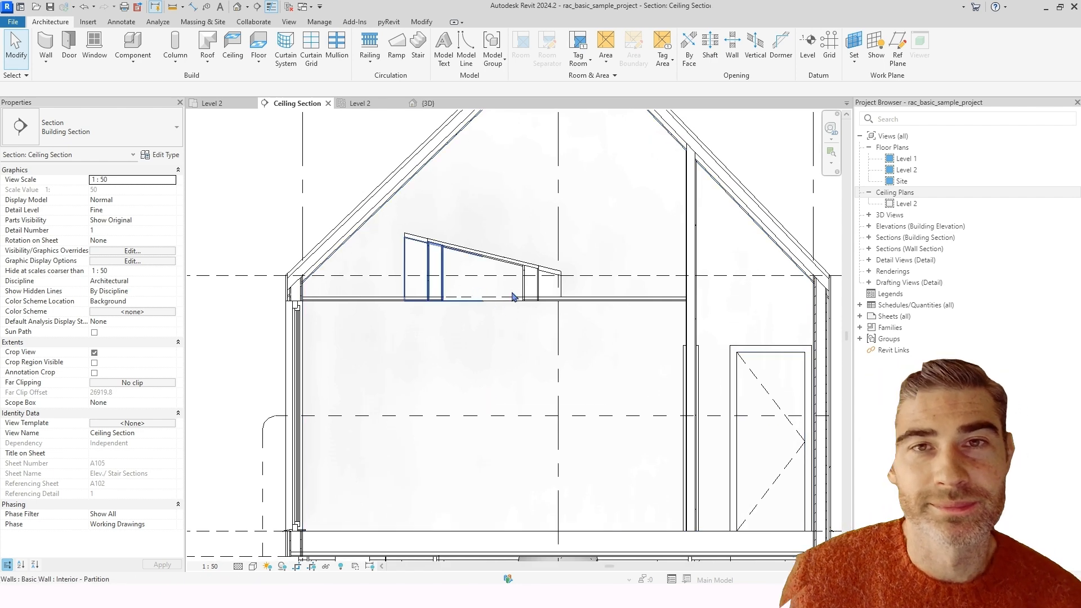
scroll(823, 523, "up", 1)
middle_click_drag(822, 524, 788, 607)
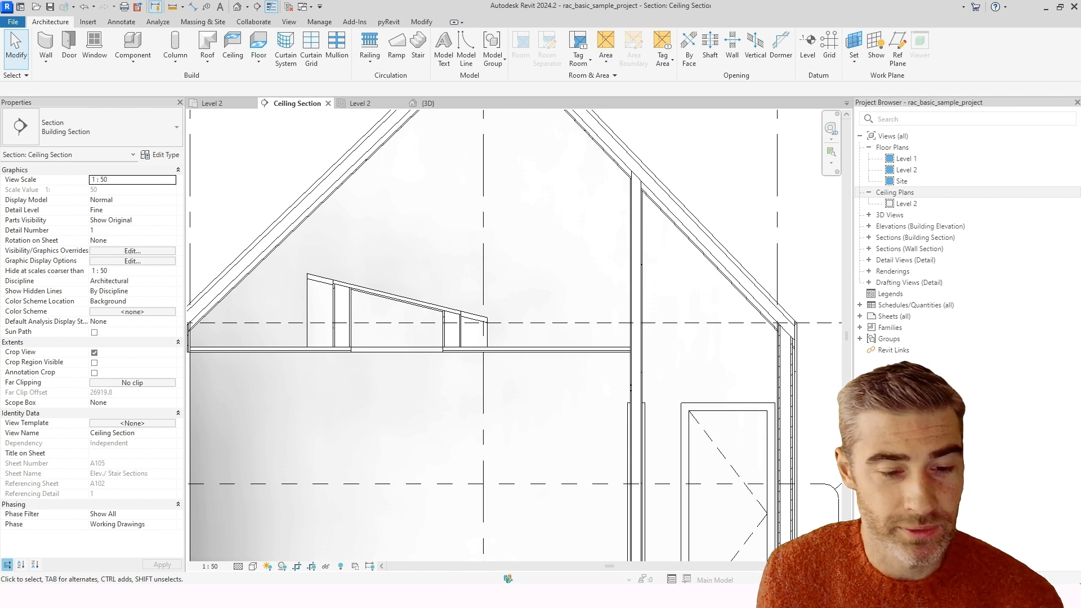
scroll(540, 549, "down", 3)
middle_click_drag(236, 124, 434, 262)
scroll(435, 262, "down", 4)
scroll(435, 262, "down", 3)
scroll(463, 293, "up", 3)
mouse_move(468, 329)
middle_mouse_down()
mouse_move(432, 288)
mouse_move(484, 335)
mouse_move(465, 328)
mouse_move(475, 322)
middle_mouse_up()
scroll(489, 339, "up", 1)
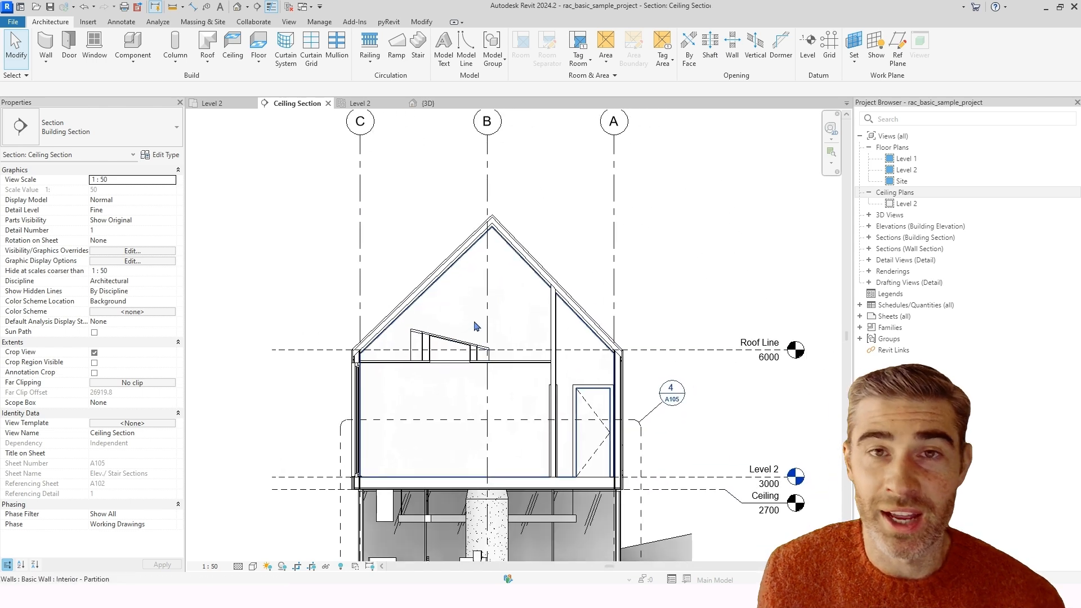
left_click(134, 43)
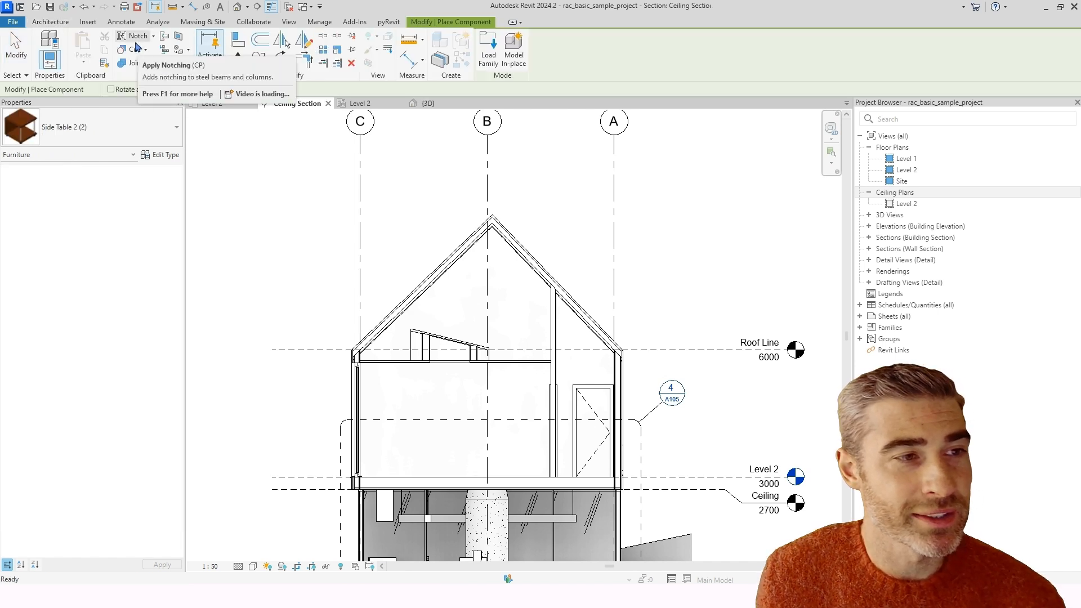
left_click(140, 138)
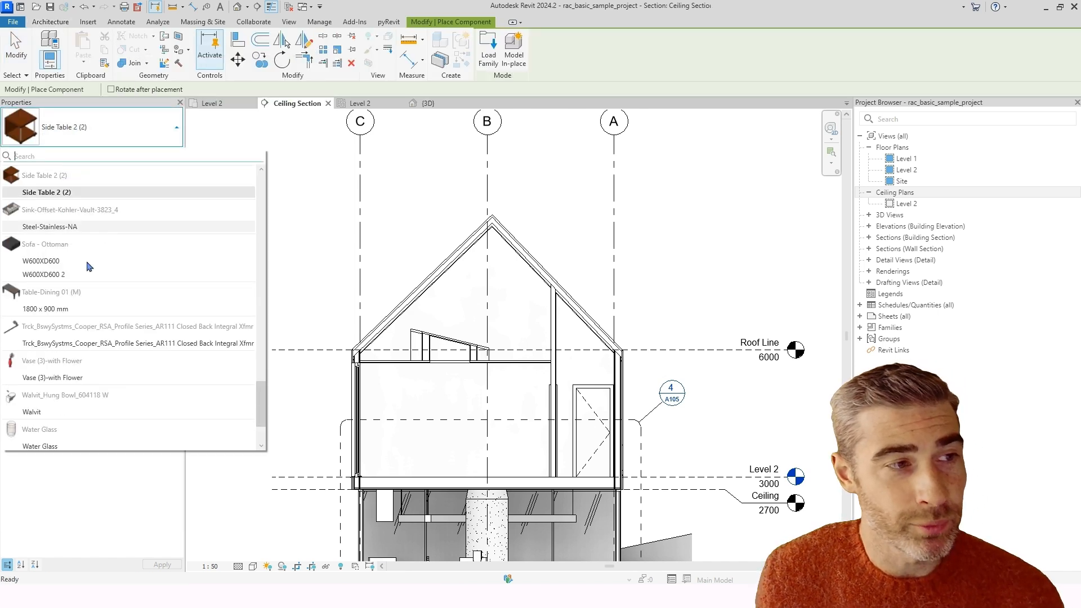
key("Escape")
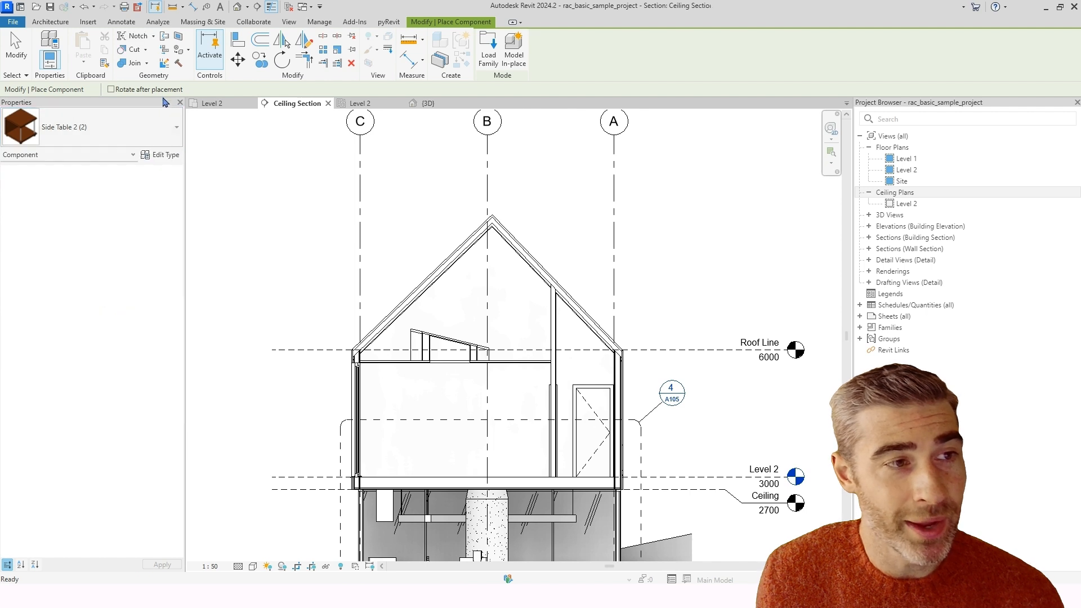
- Start a new in-place model in the Ceilings category with the name Ceilings 1
left_click(59, 24)
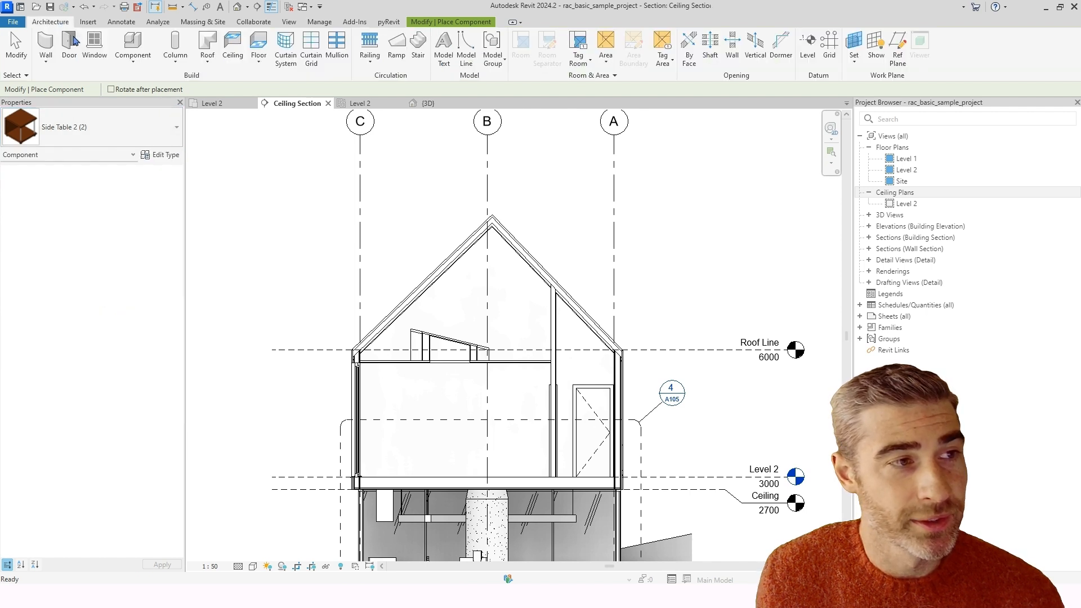
left_click(134, 66)
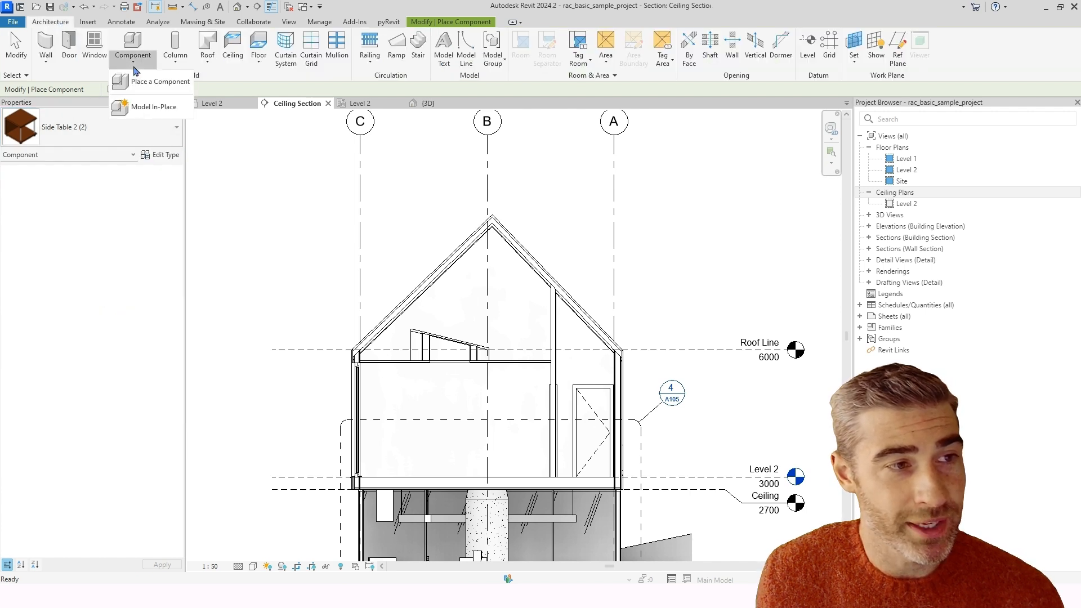
left_click(148, 106)
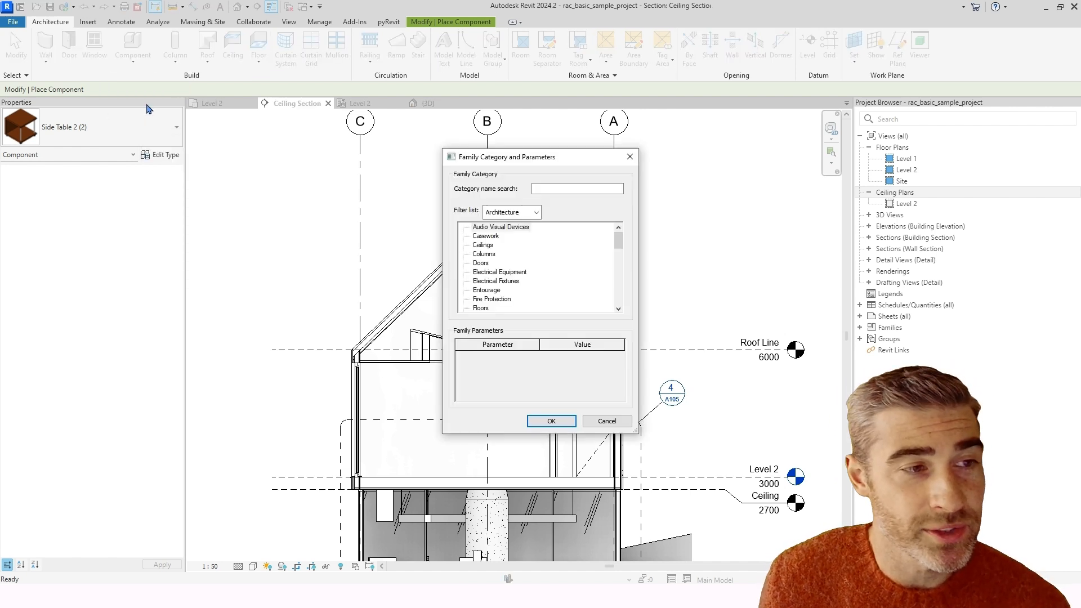
left_click_drag(517, 161, 452, 163)
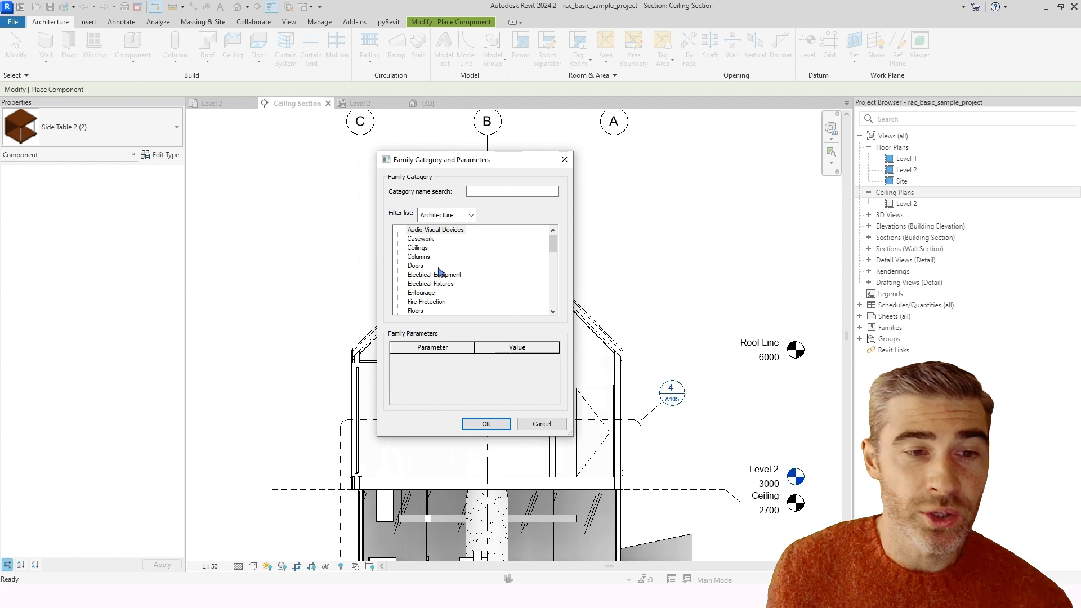
scroll(428, 265, "down", 1)
scroll(437, 274, "up", 1)
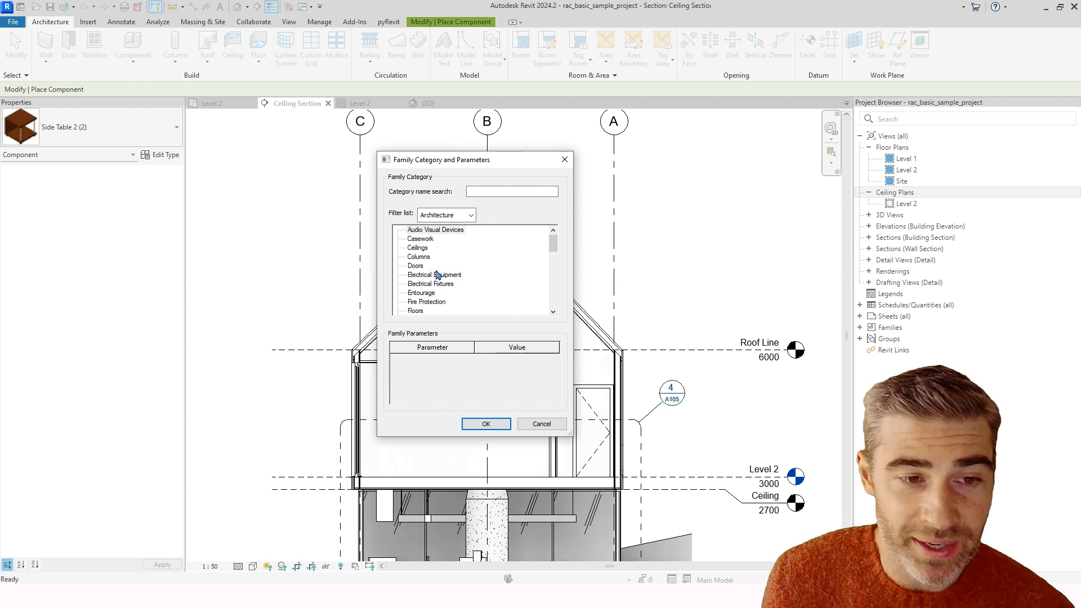
left_click(419, 248)
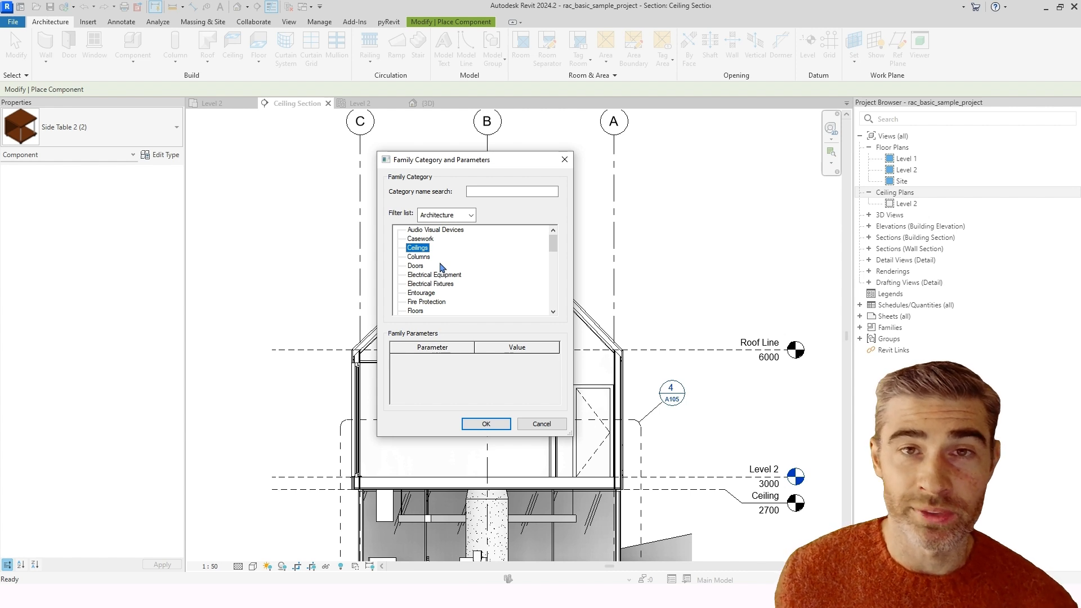
left_click(504, 427)
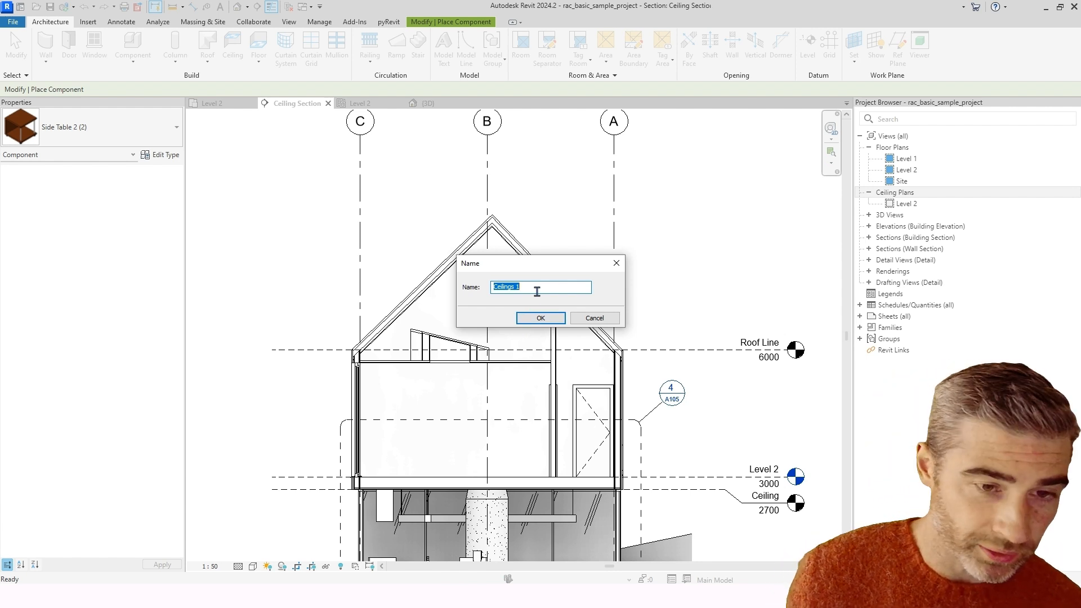
left_click(553, 318)
- Start an extrusion in the Ceiling Section view, picking the interior partition wall's face behind the room as its work plane
scroll(524, 403, "up", 3)
mouse_move(526, 397)
middle_mouse_down()
mouse_move(563, 360)
mouse_move(537, 350)
middle_mouse_up()
scroll(547, 350, "down", 1)
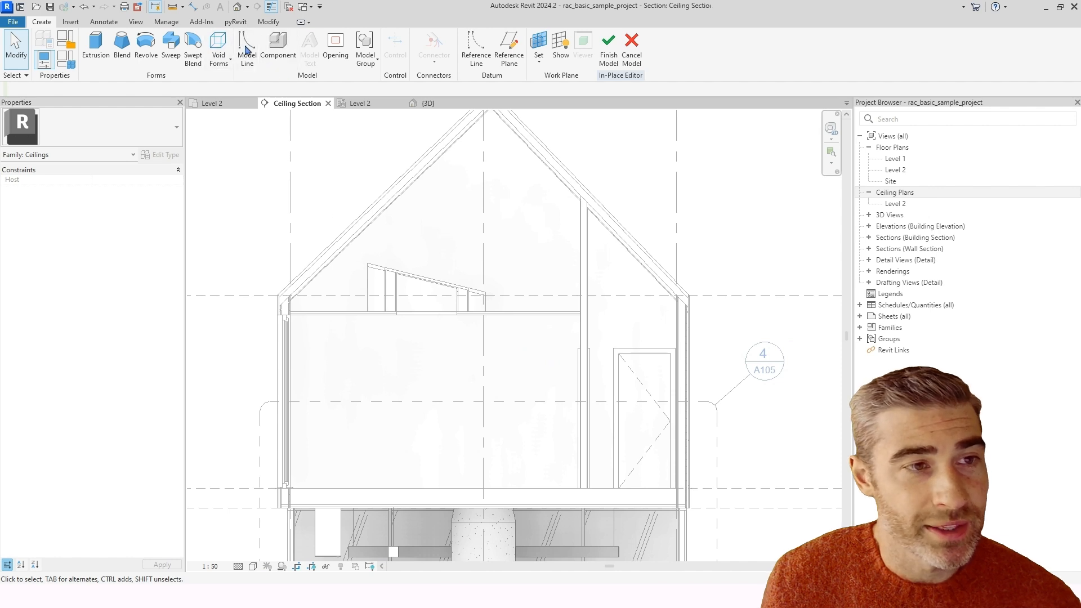
left_click(96, 45)
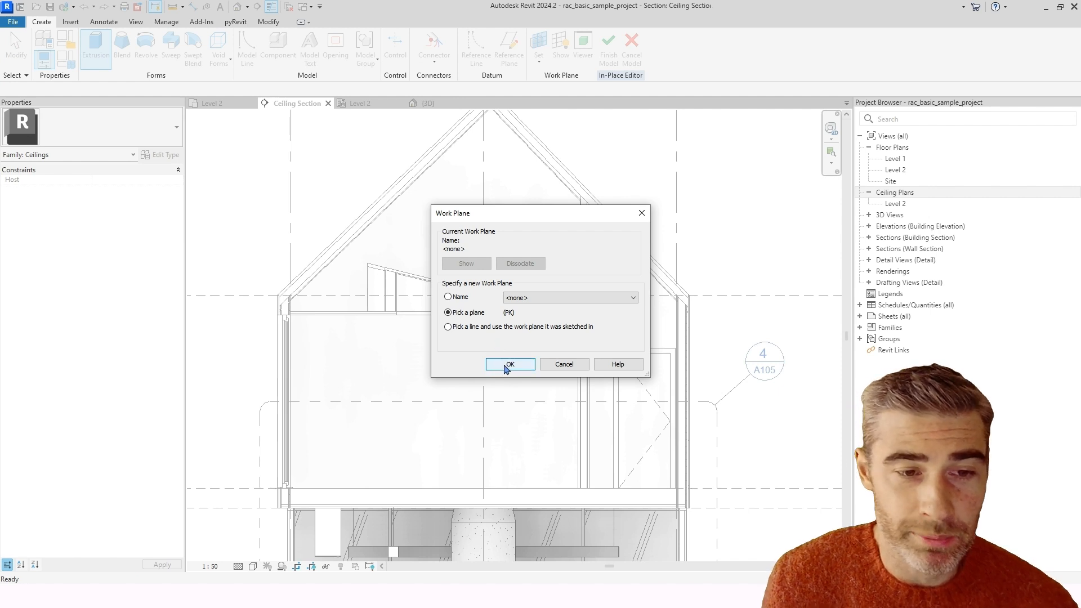
left_click(448, 298)
left_click(538, 299)
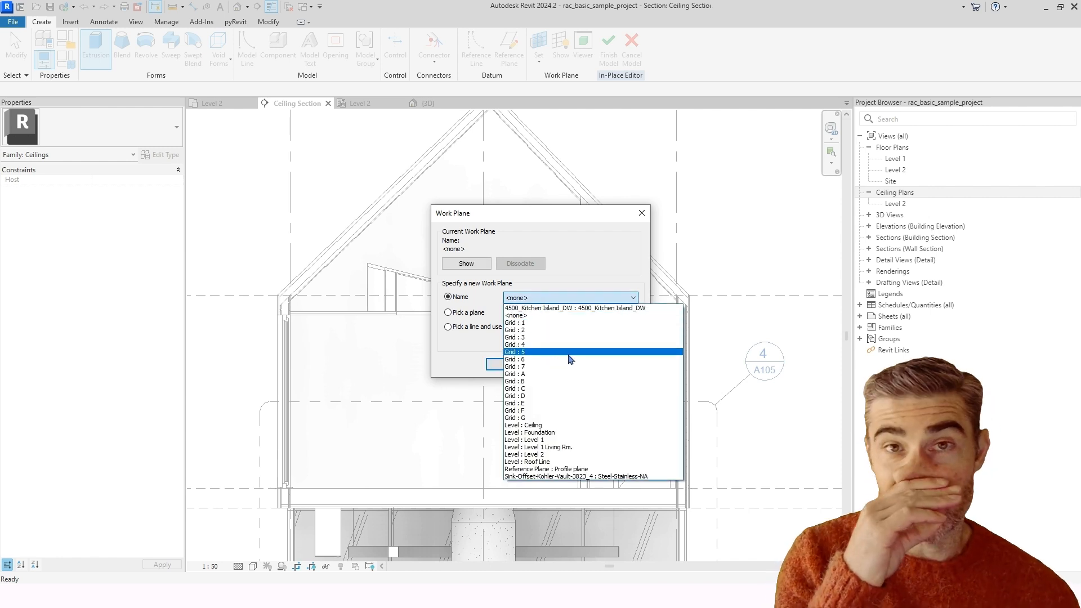
left_click(449, 314)
left_click(448, 313)
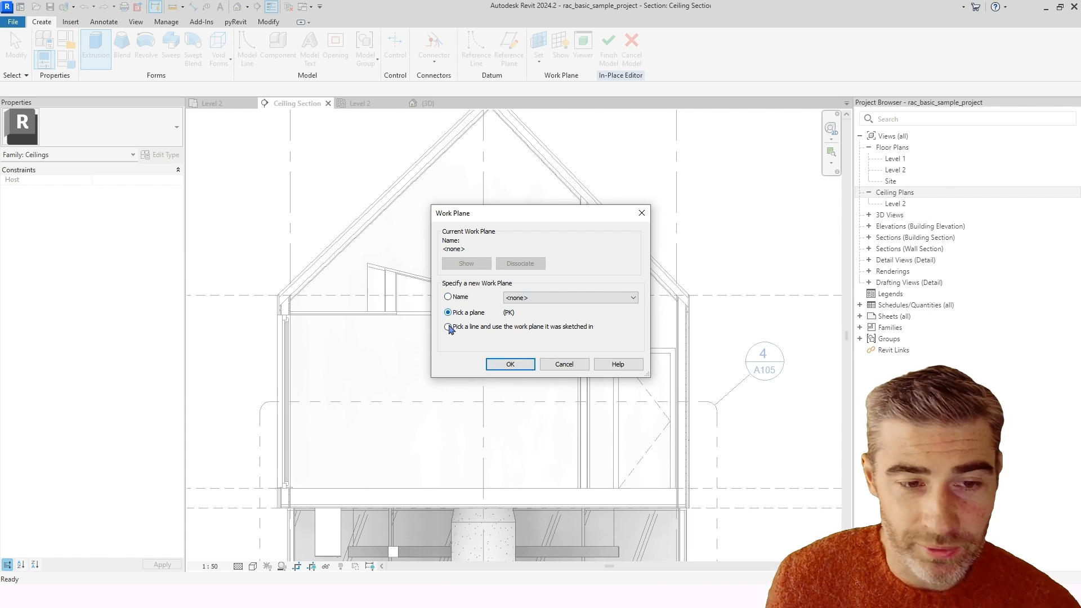
left_click(514, 365)
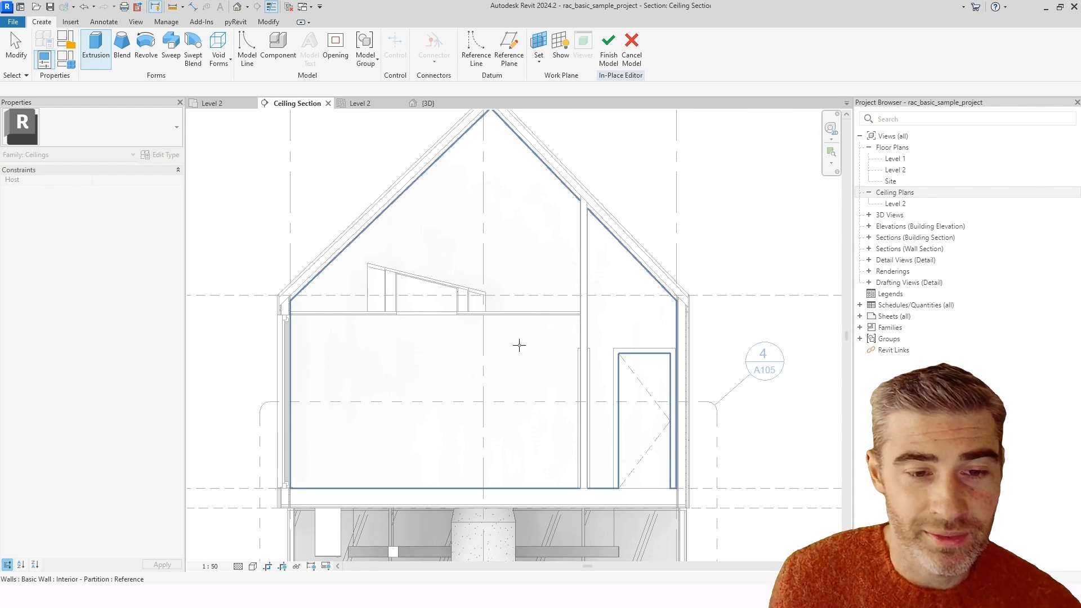
left_click(519, 345)
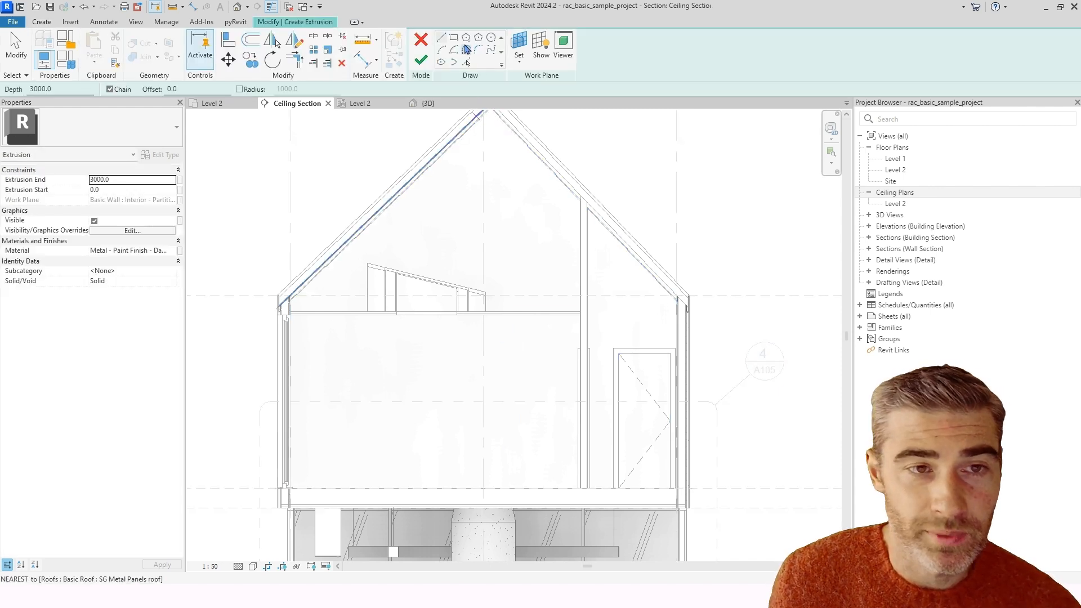
- Sketch a vertical line about 100 mm long down from the tile ceiling's underside at the circular opening's edge
left_click(442, 39)
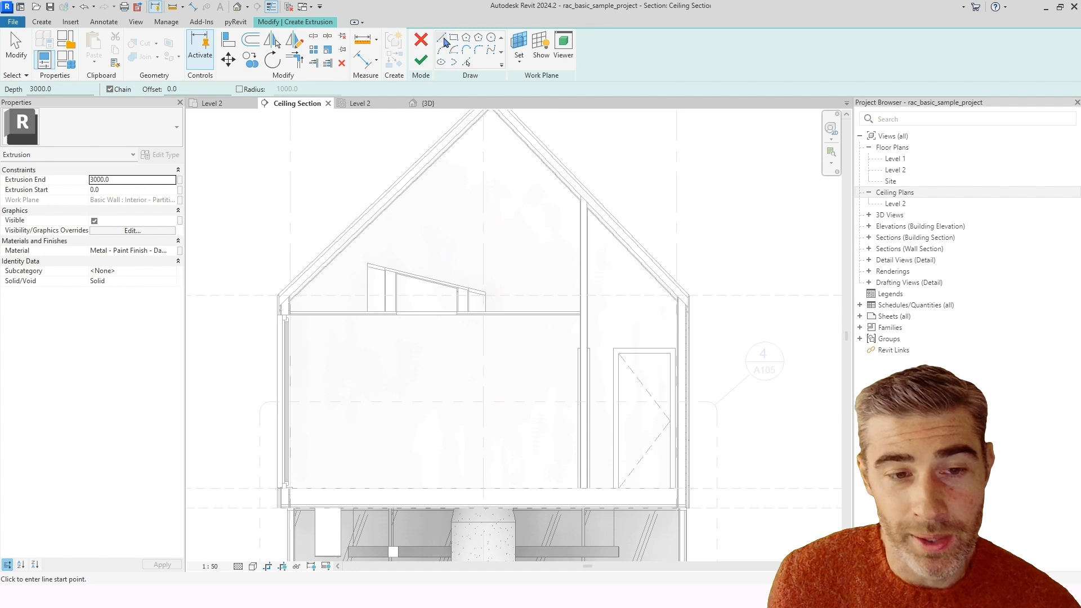
scroll(466, 364, "up", 5)
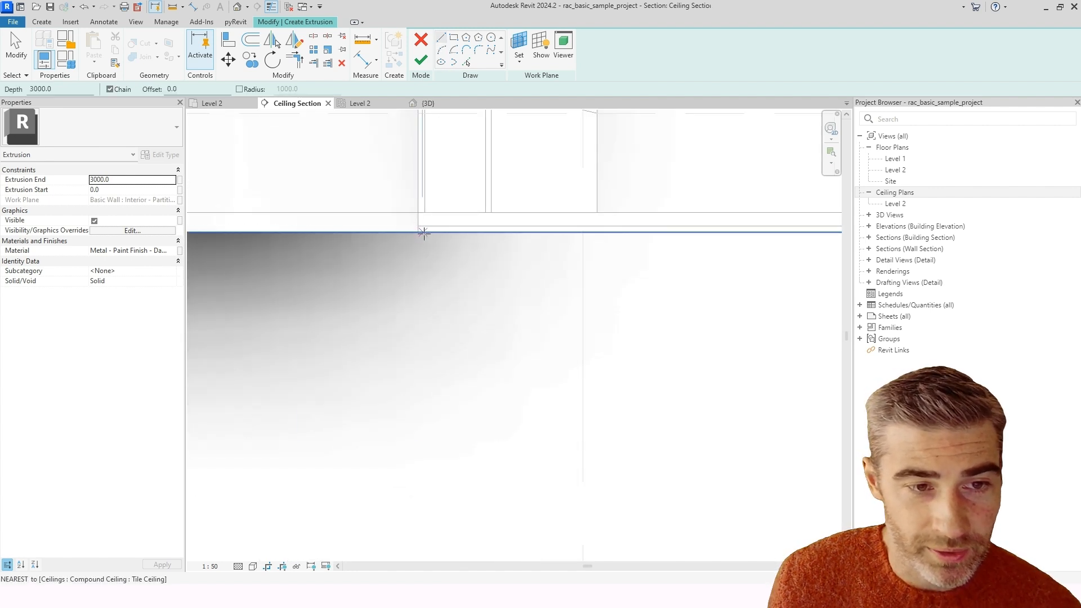
left_click(438, 233)
scroll(437, 275, "down", 3)
left_click(437, 273)
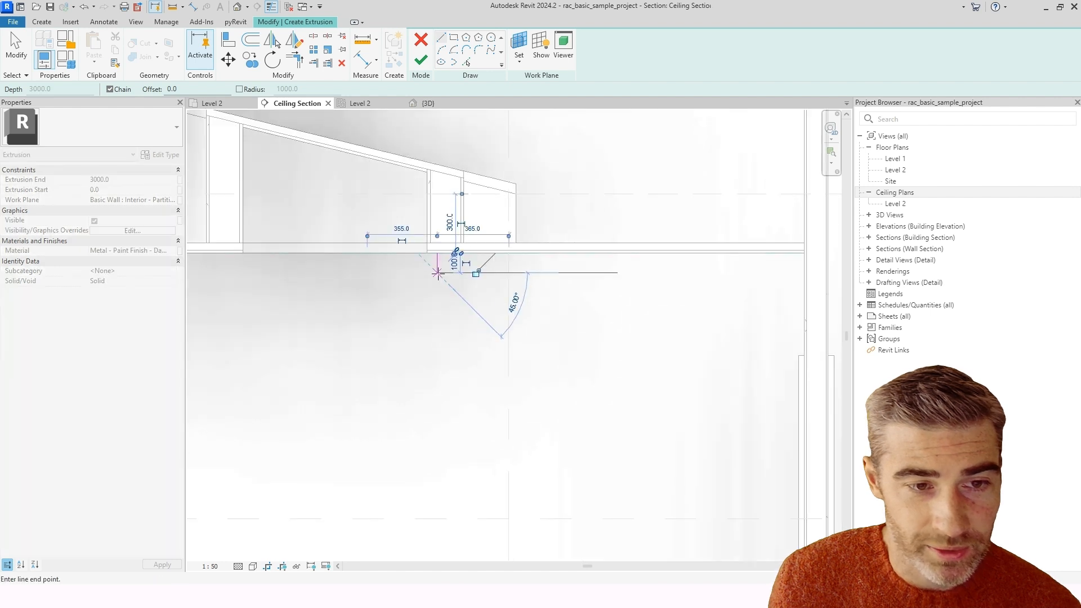
key("Escape")
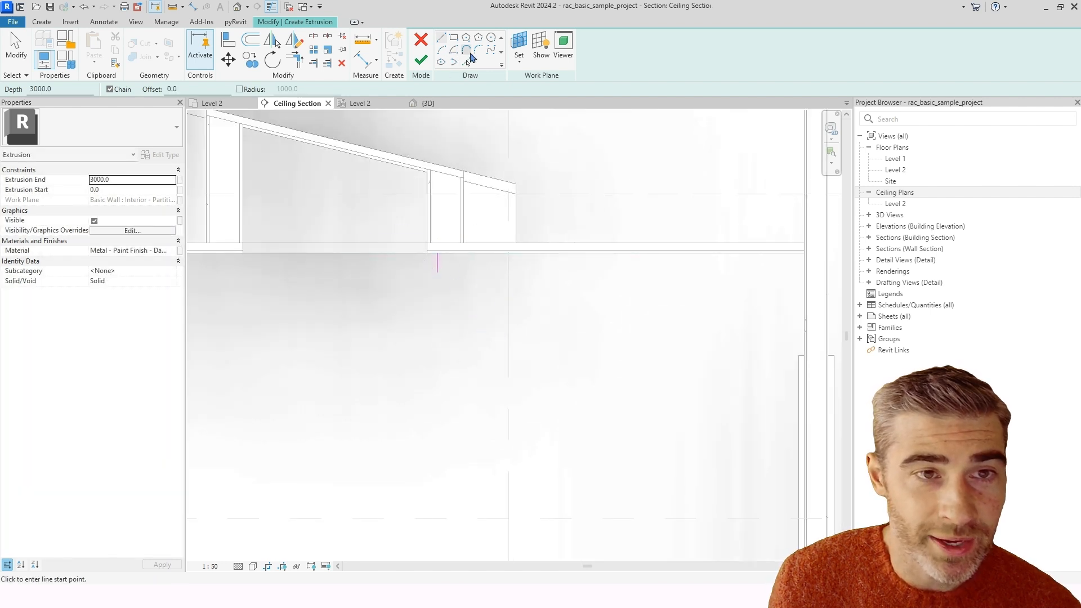
- Sketch a chain of wavy arcs from the short line's lower end towards the partition beside the door
left_click(440, 49)
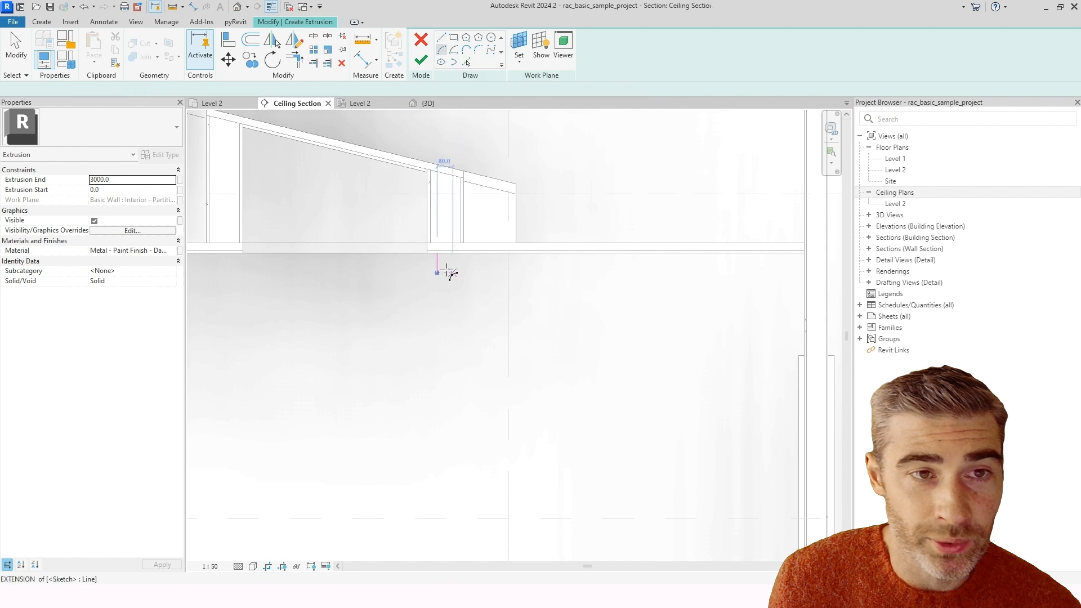
left_click(437, 273)
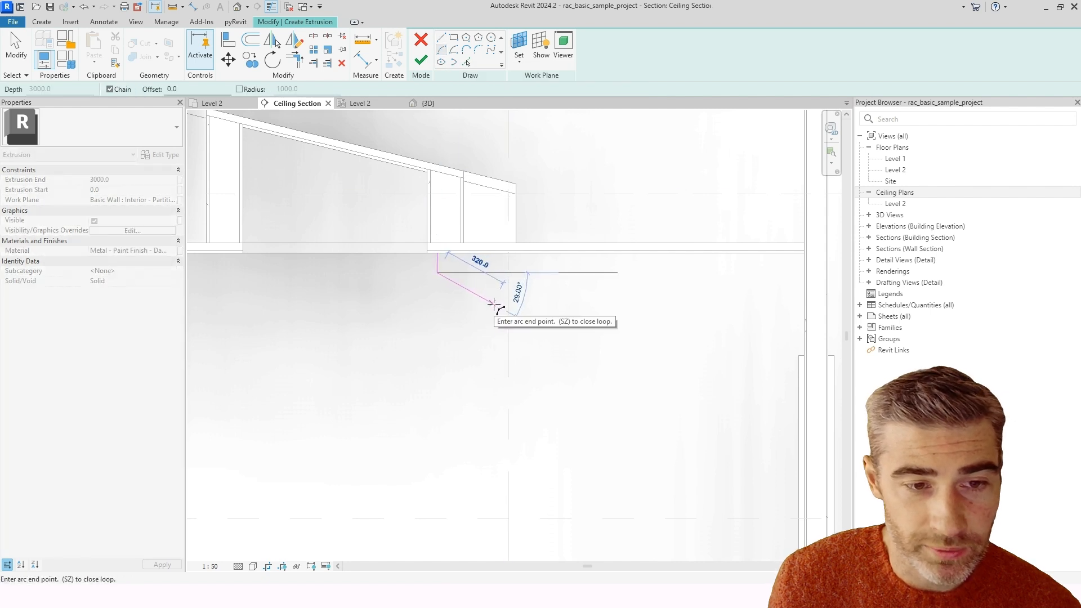
left_click(493, 294)
left_click(481, 305)
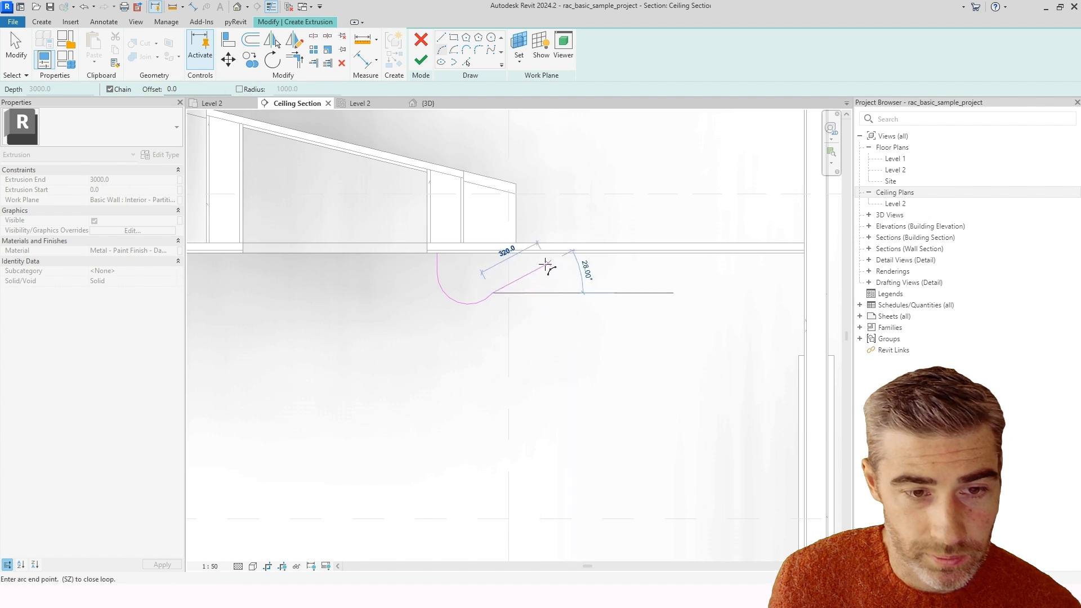
left_click(544, 263)
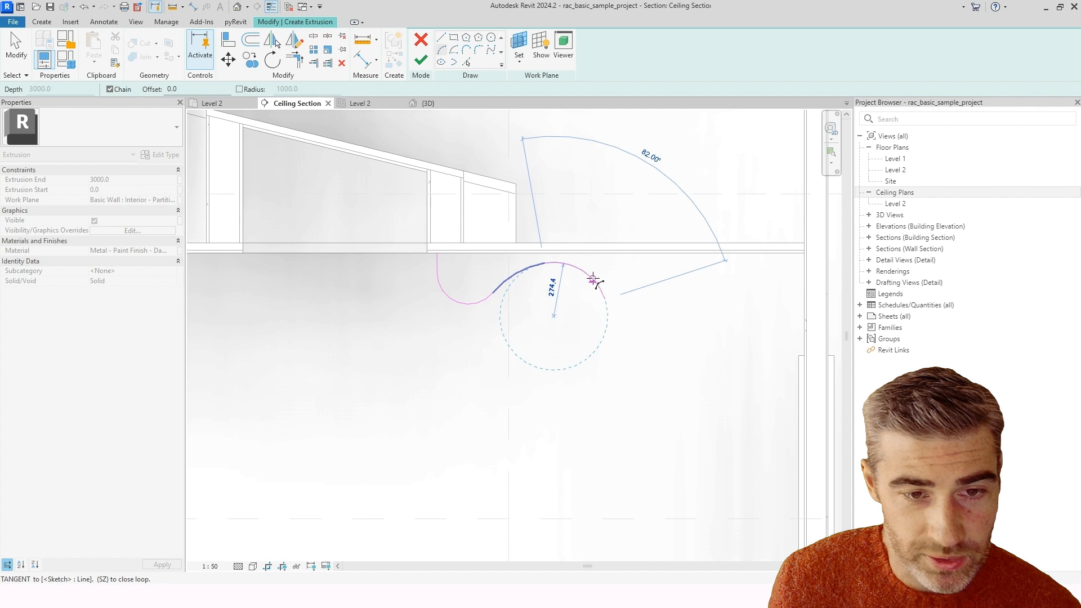
left_click(605, 298)
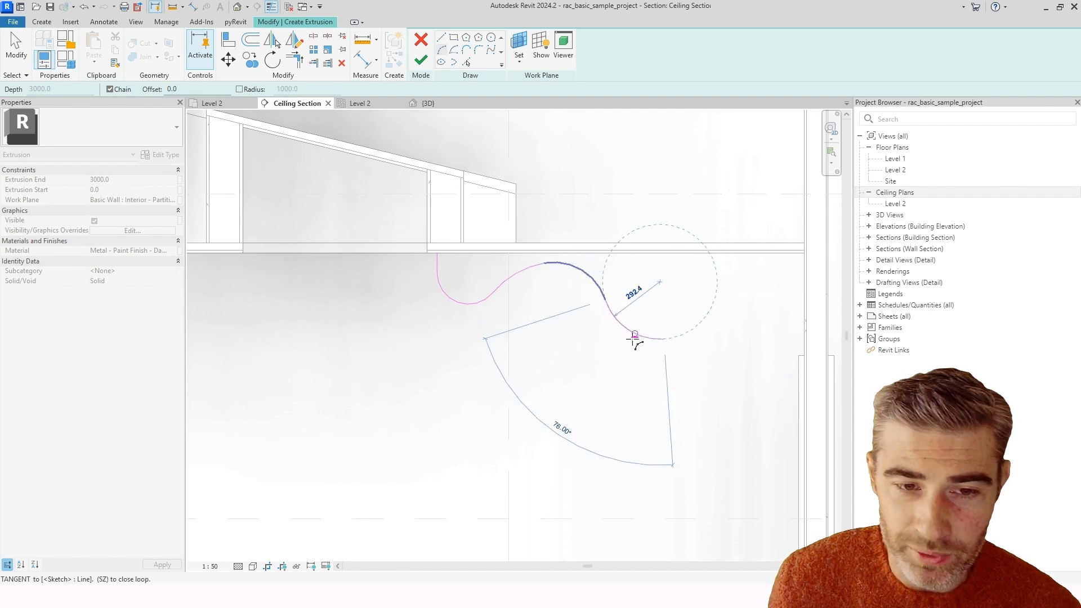
left_click(756, 294)
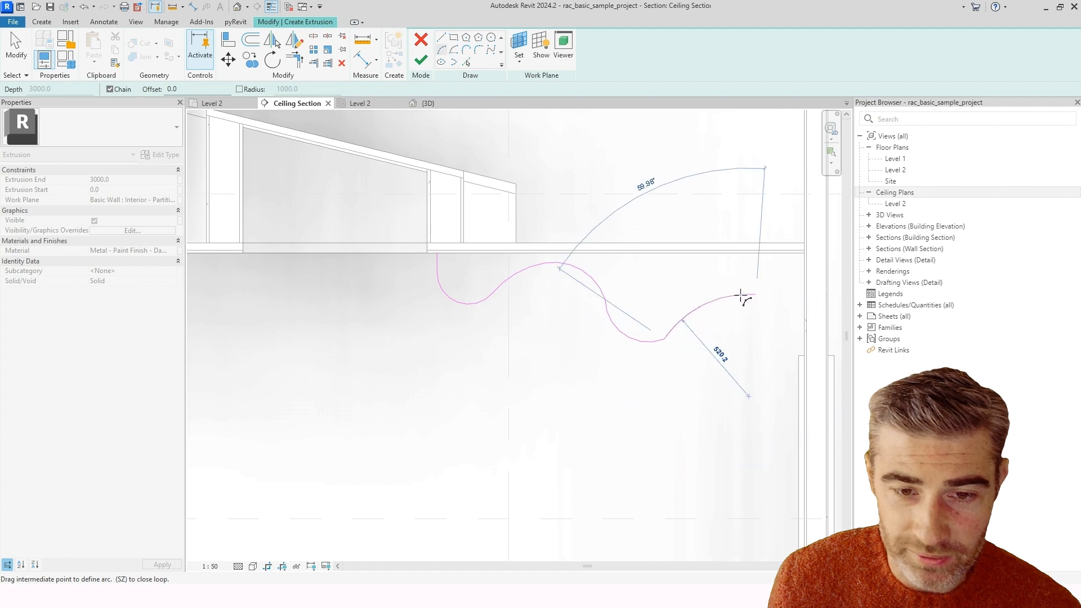
left_click(753, 296)
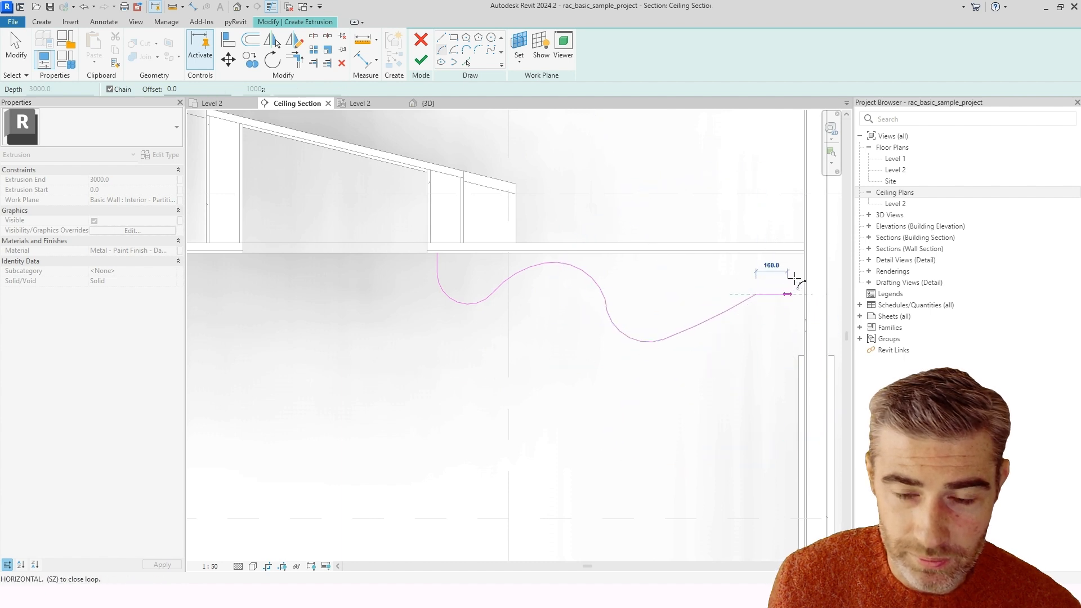
- Close the wavy profile with straight lines to the partition, up to the ceiling's underside and back to the starting point
left_click(441, 37)
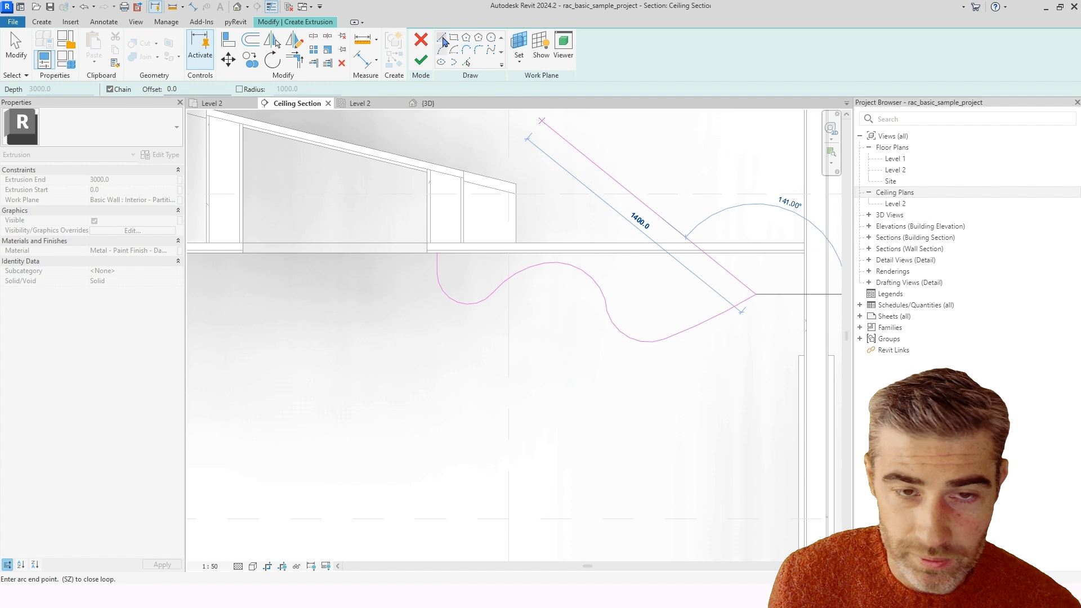
left_click(757, 294)
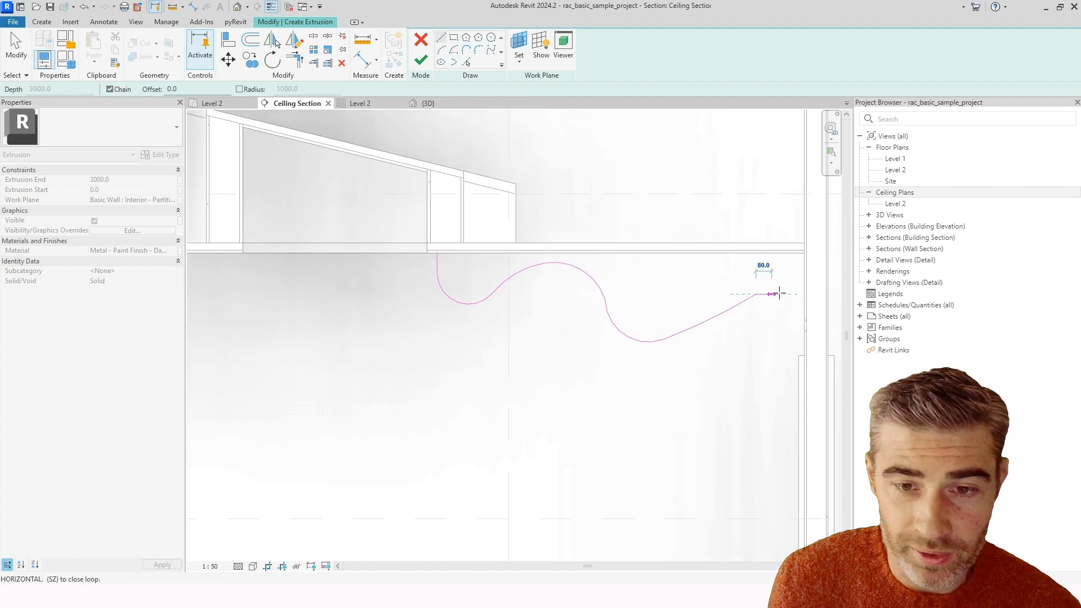
left_click(804, 293)
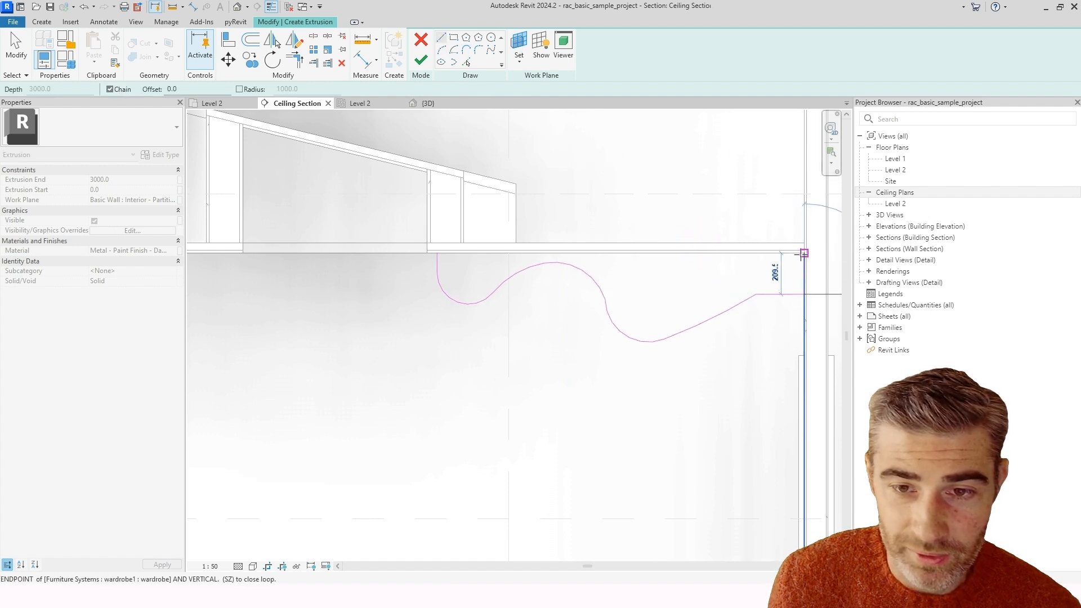
left_click(803, 253)
left_click(437, 253)
key("Escape")
key("Escape")
scroll(439, 336, "down", 3)
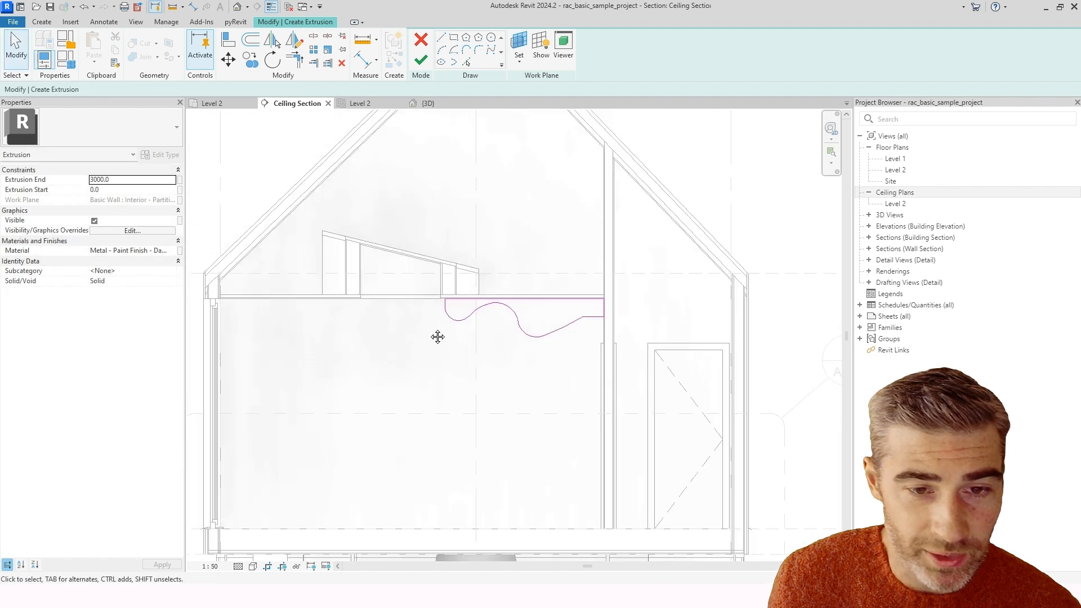
middle_click_drag(437, 337, 424, 319)
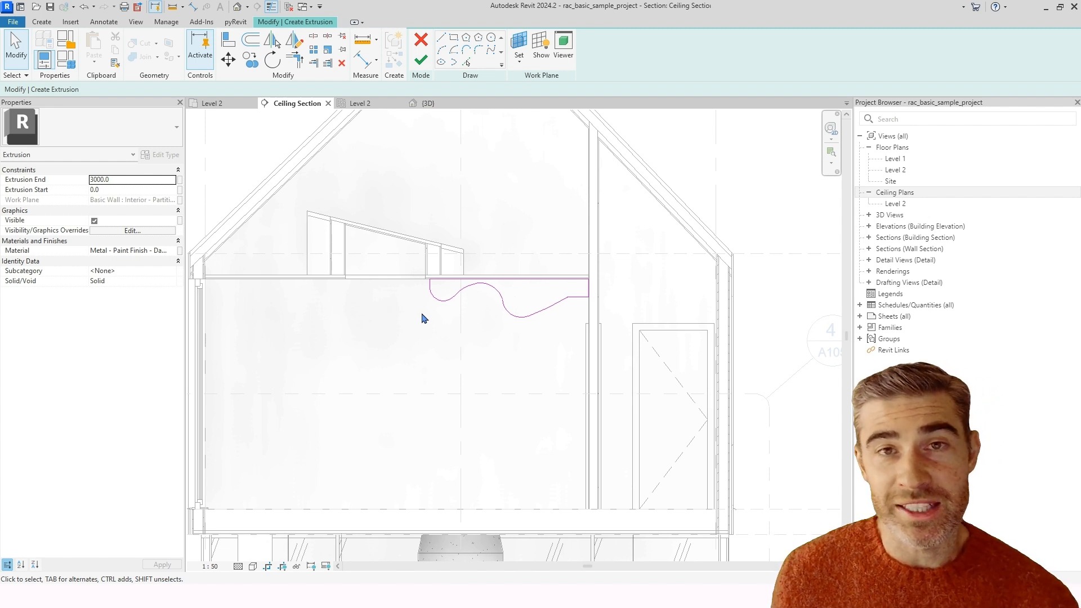
- Complete the wavy profile's extrusion and finish the in-place ceiling model
key("Tab")
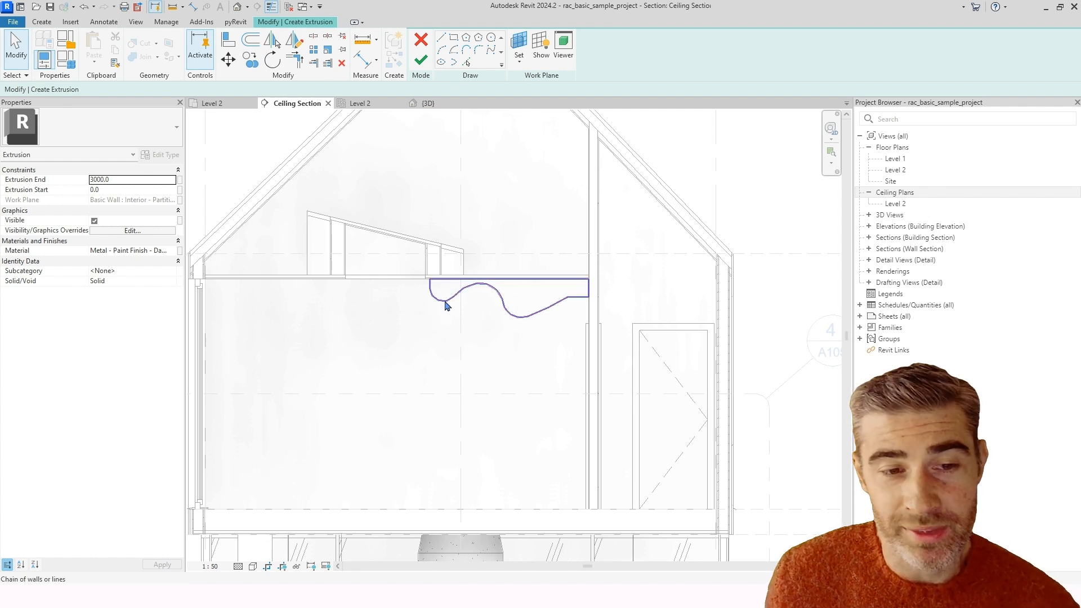
left_click(419, 62)
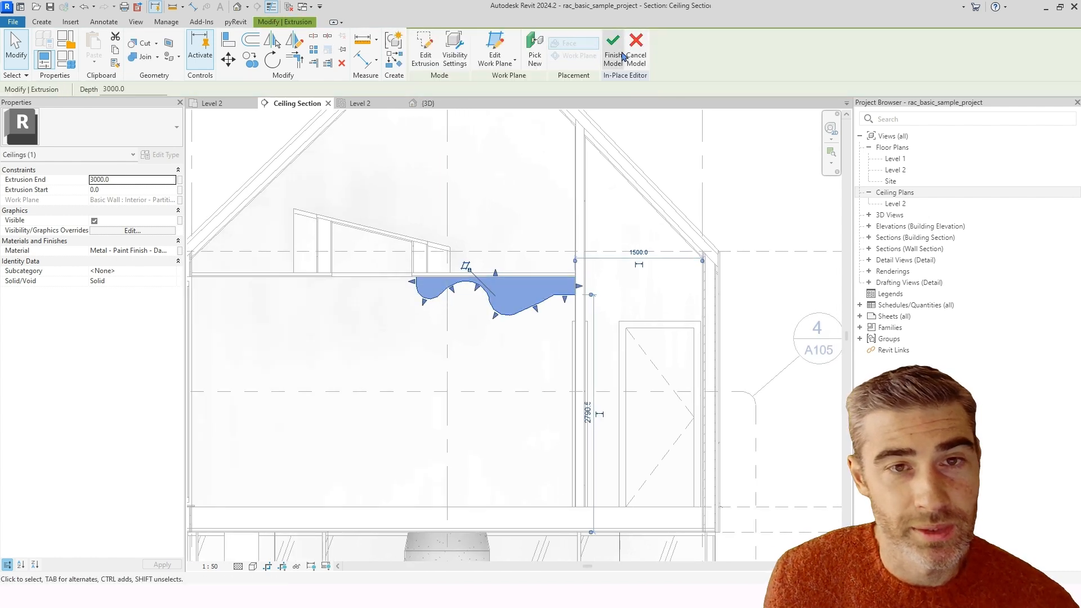
left_click(613, 52)
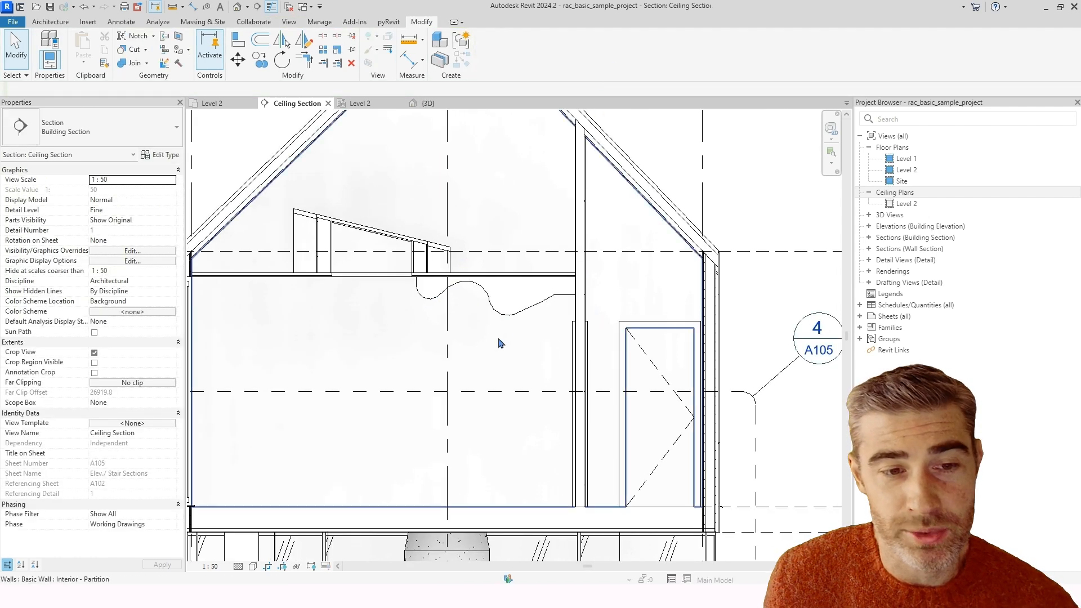
- Open the 3D view and resize its section box on two sides to expose the wavy ceiling inside the bedroom
left_click(426, 103)
middle_click_drag(521, 394, 470, 388, "shift")
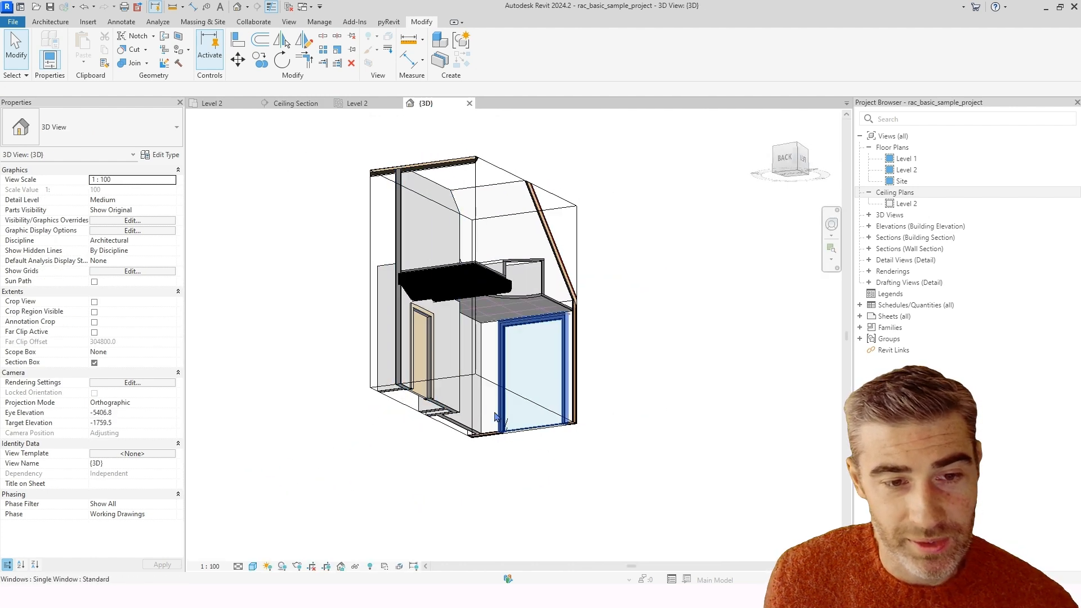
left_click(470, 381)
middle_click_drag(507, 434, 483, 306, "shift")
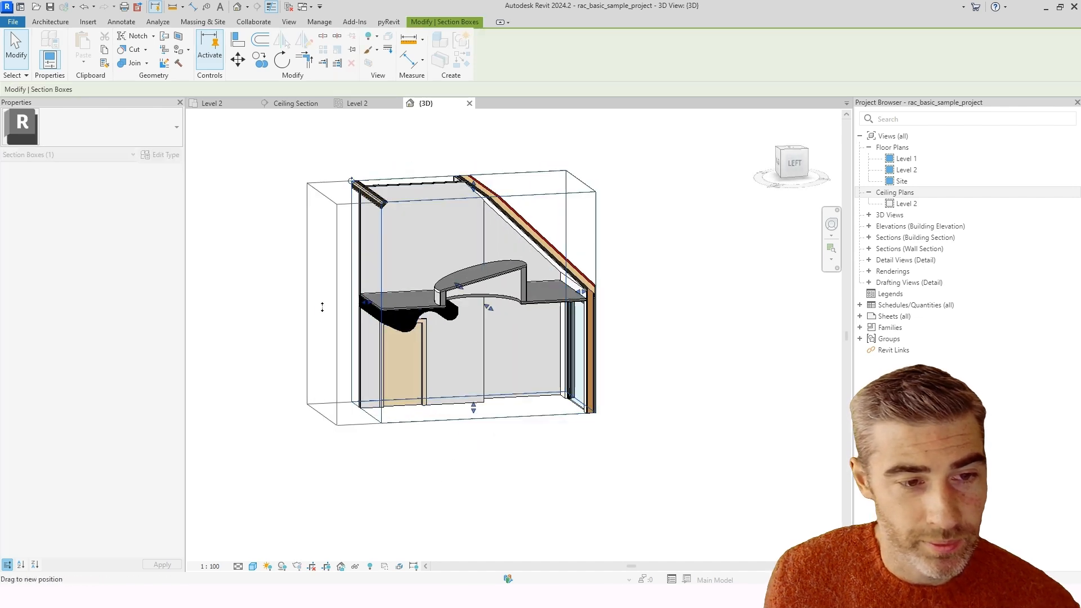
left_click_drag(322, 307, 320, 306)
middle_click_drag(623, 413, 419, 405, "shift")
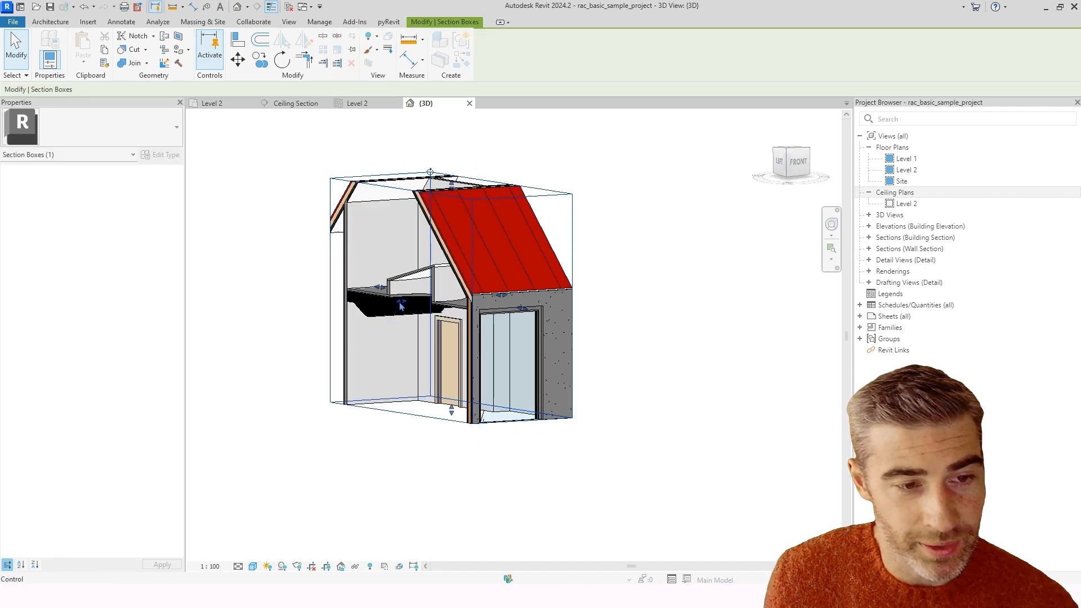
left_click_drag(401, 306, 319, 305)
left_click_drag(485, 310, 452, 309)
middle_click_drag(555, 425, 457, 314, "shift")
- Select the wavy in-place ceiling and pull both ends of its extrusion inward to shorten it
left_click(421, 335)
scroll(459, 314, "up", 3)
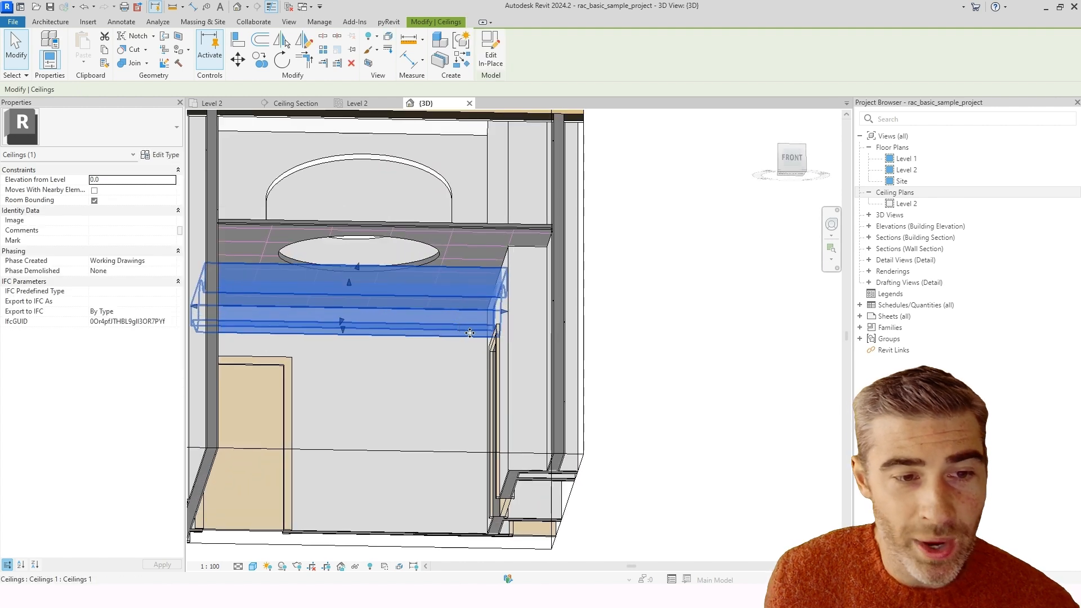
middle_click_drag(453, 362, 474, 364, "shift")
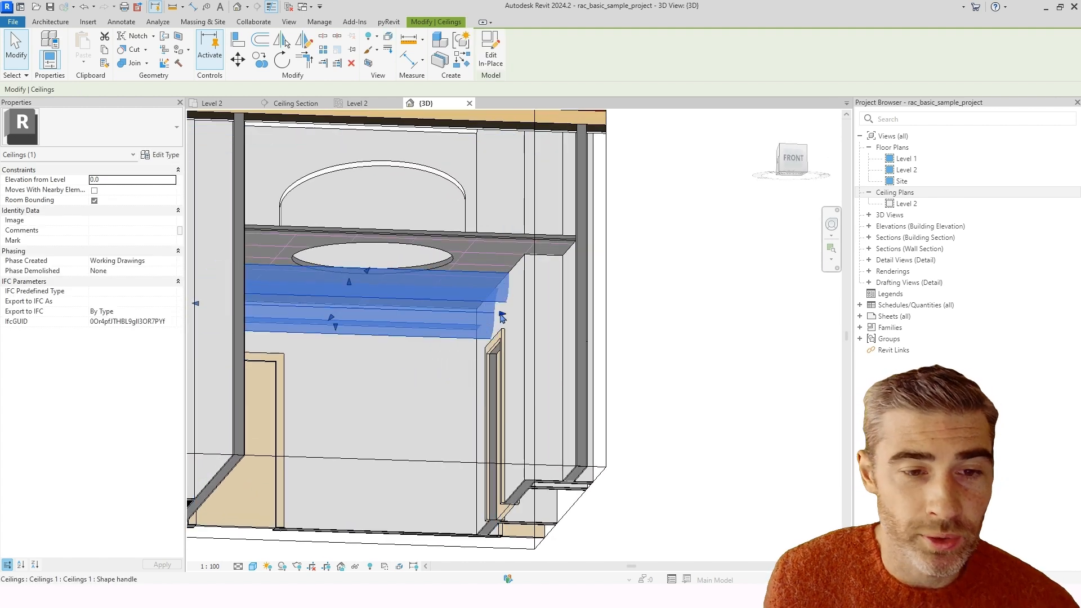
left_click_drag(501, 315, 453, 317)
middle_click_drag(453, 317, 421, 396, "shift")
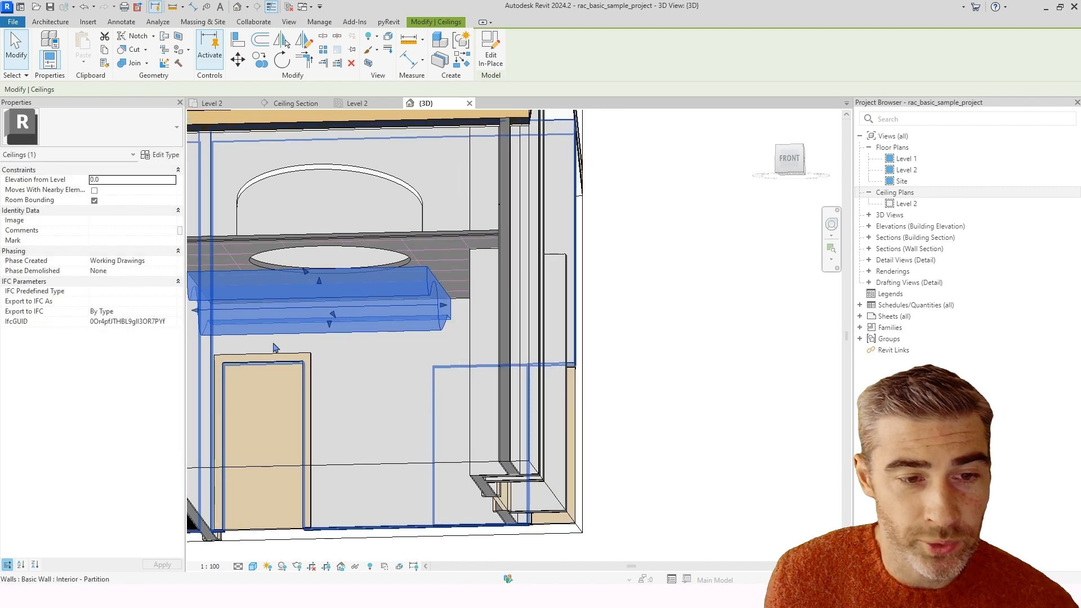
left_click_drag(195, 311, 245, 312)
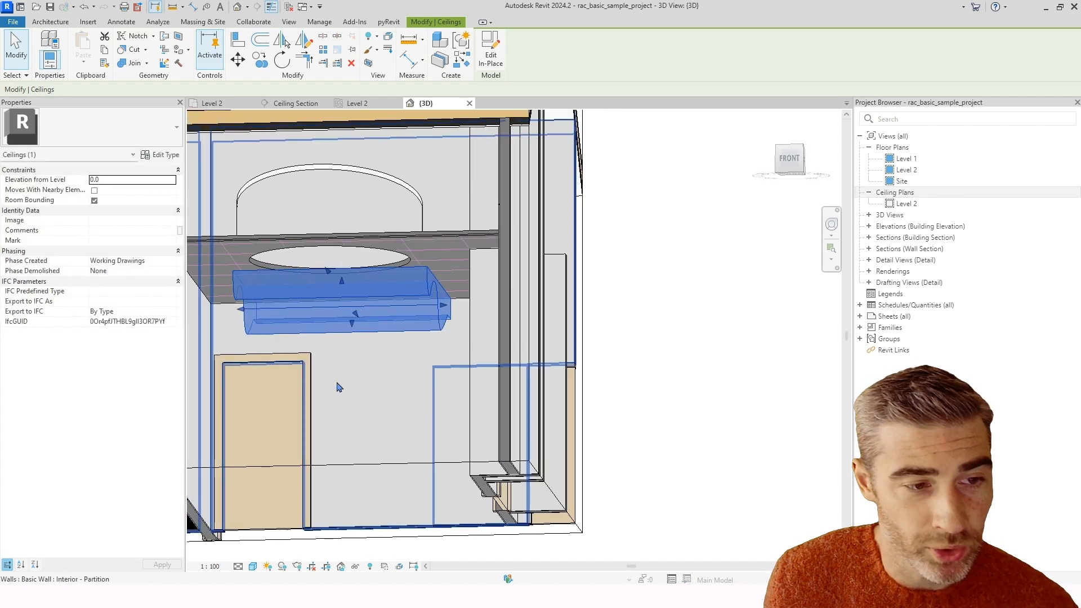
- Stretch one end of the wavy ceiling's extrusion back outward towards the side partition and deselect it
middle_click_drag(350, 399, 415, 398, "shift")
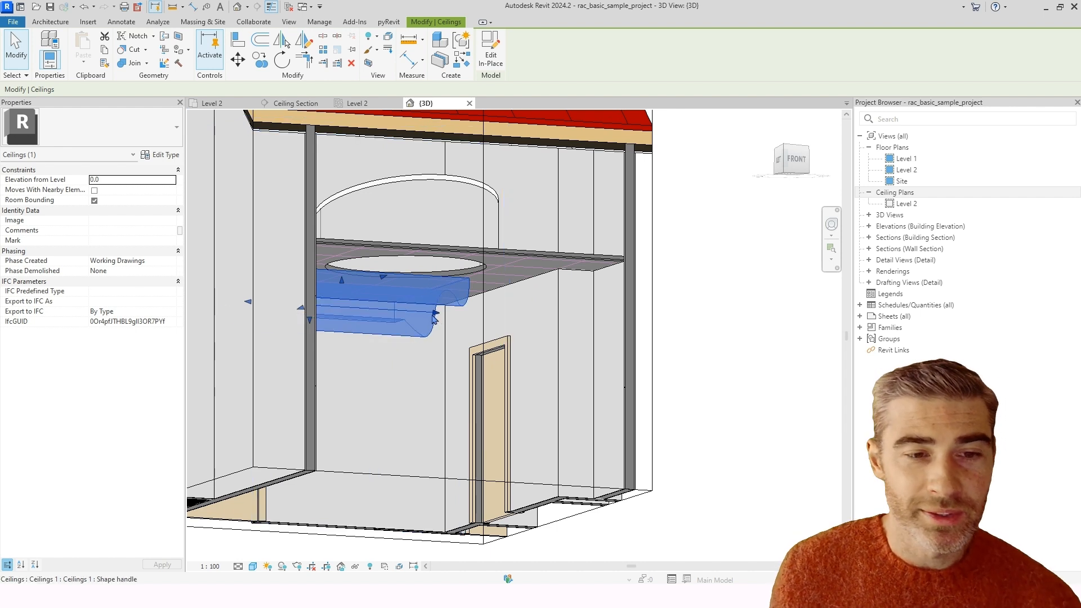
left_click_drag(438, 318, 494, 319)
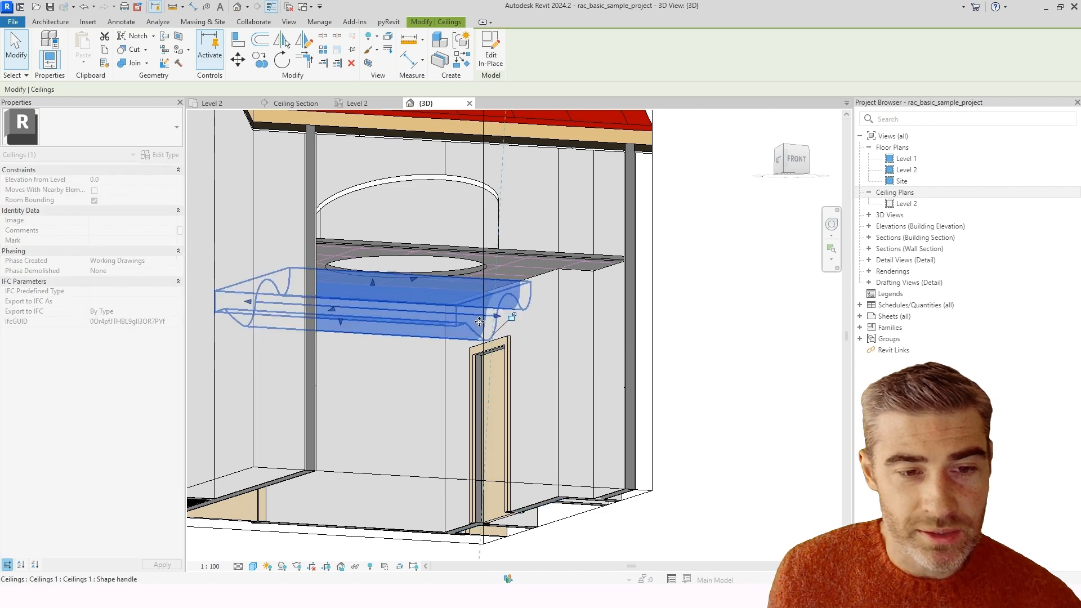
key("Escape")
middle_click_drag(439, 434, 273, 348, "shift")
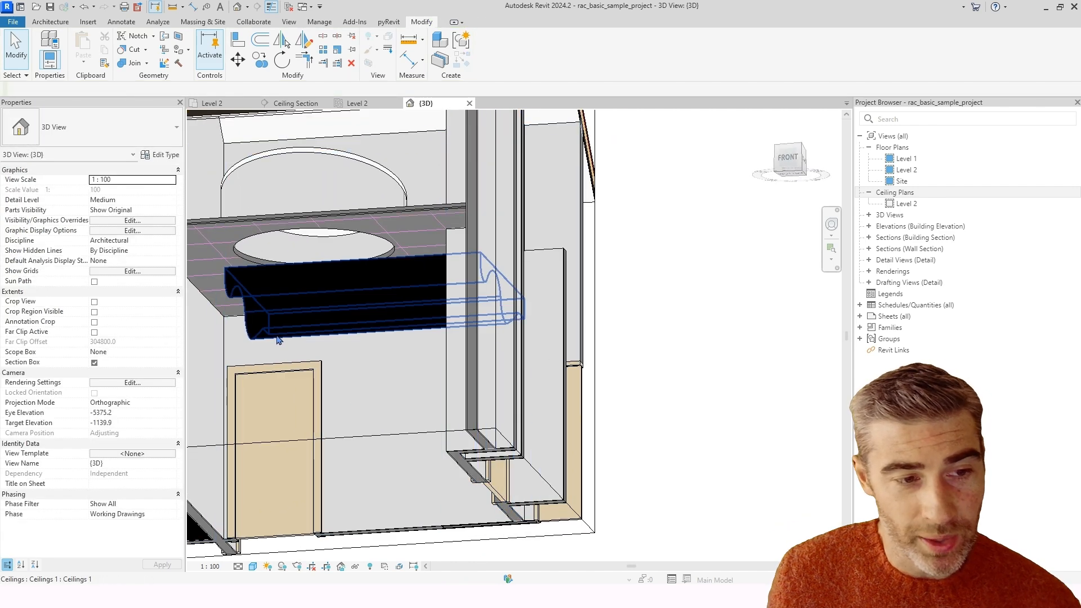